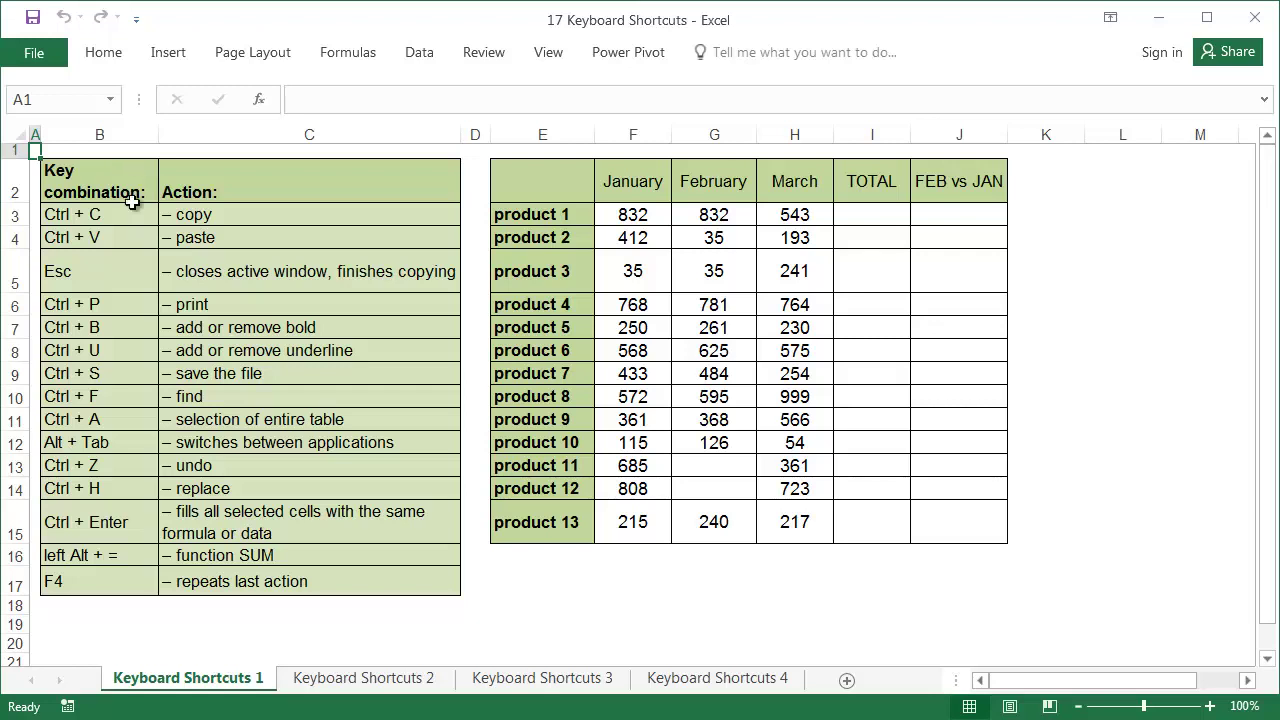
- Copy product 1's January value into product 2's February cell and end the copy mode
left_click(131, 212)
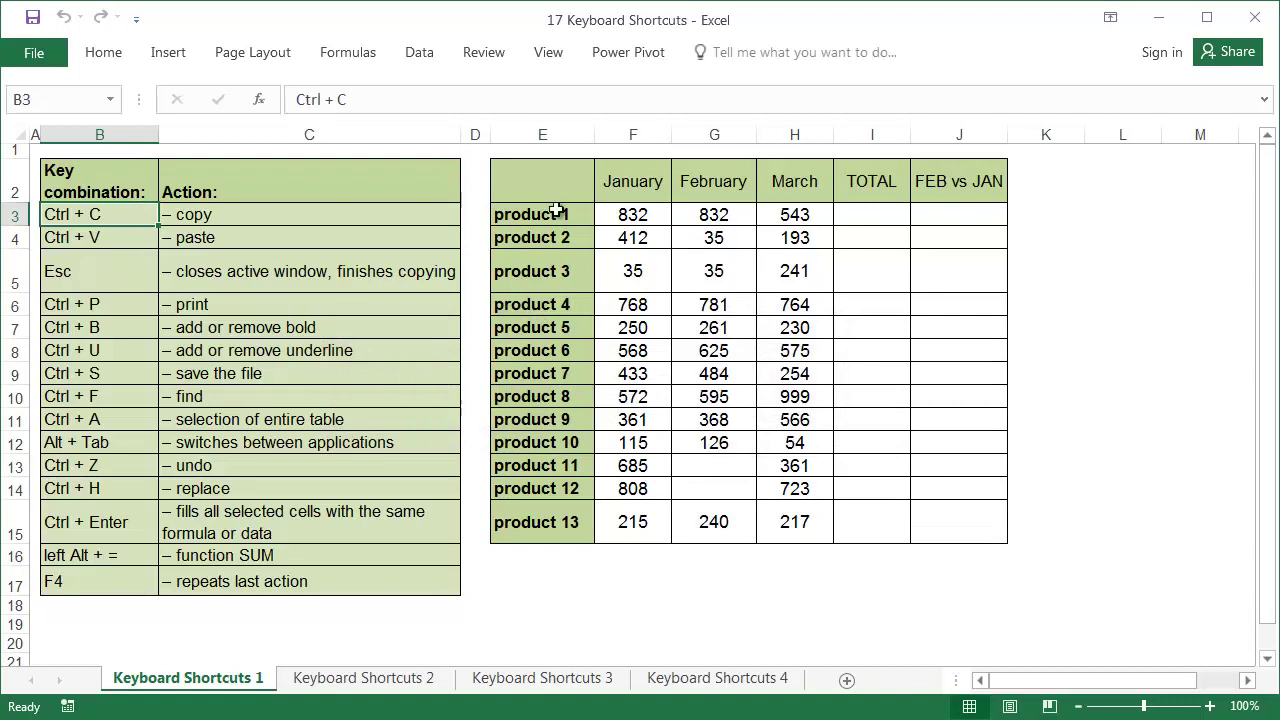
left_click(613, 212)
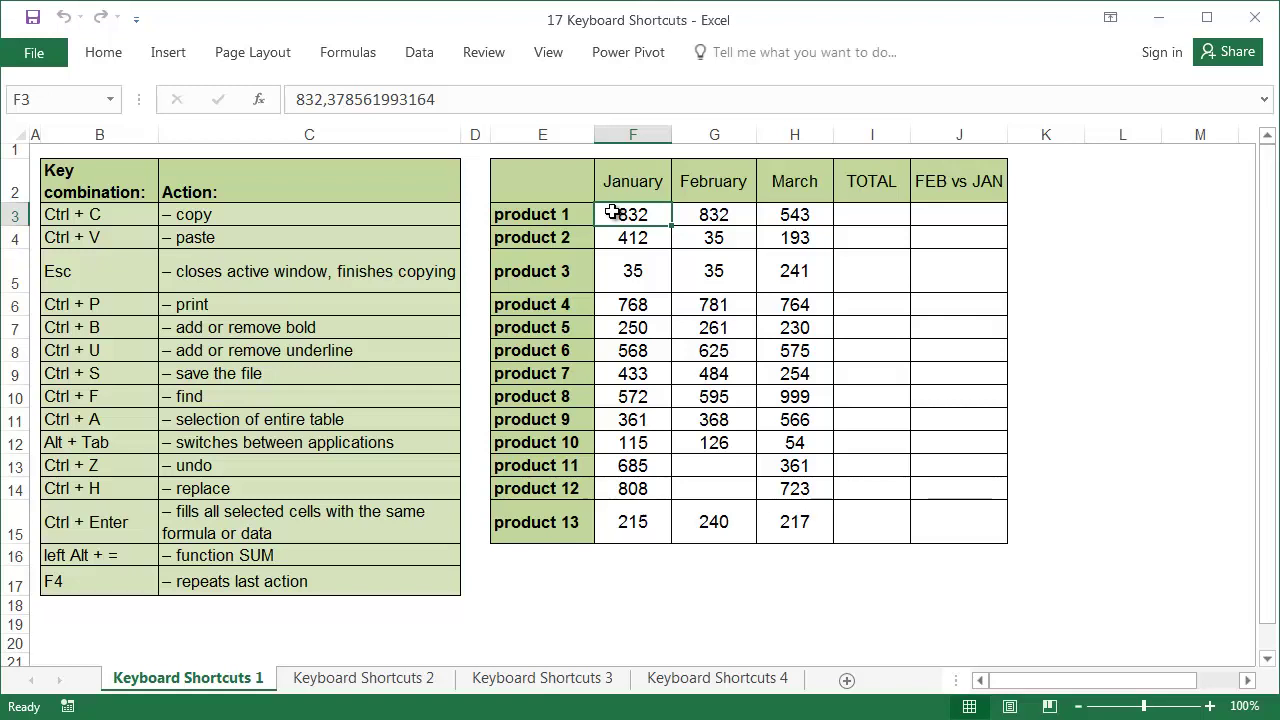
key("ctrl+c")
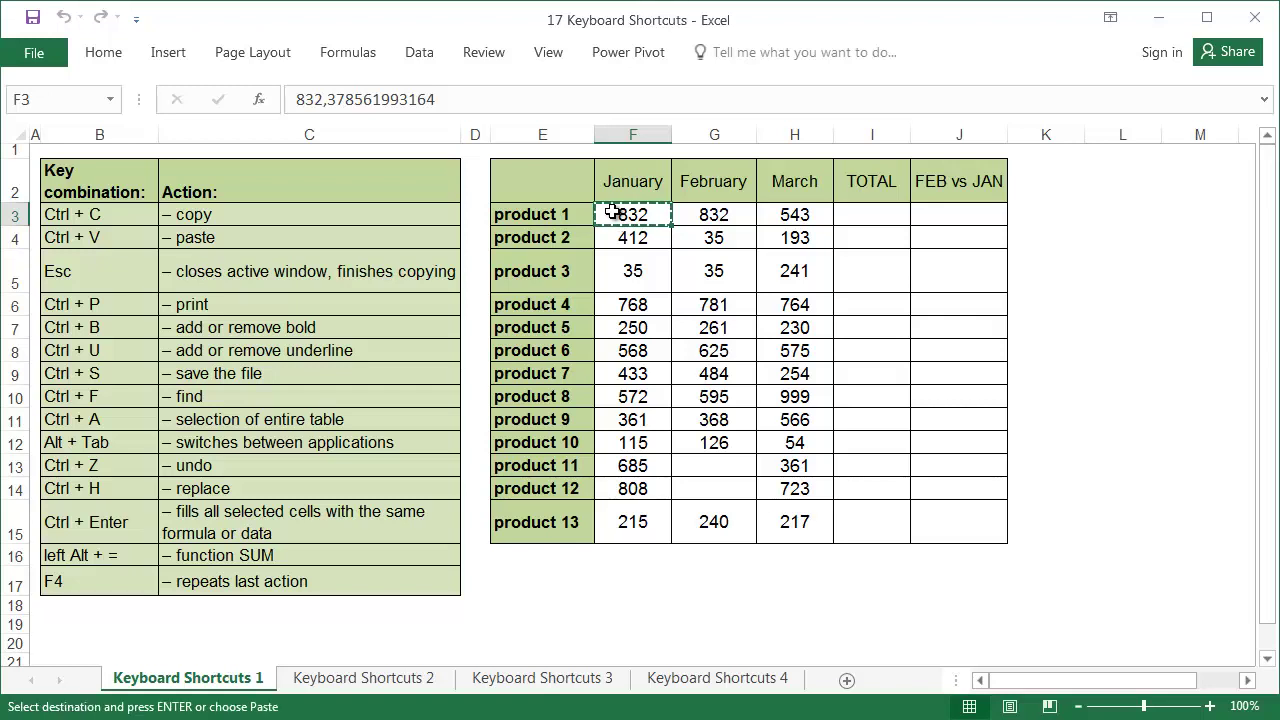
left_click(718, 238)
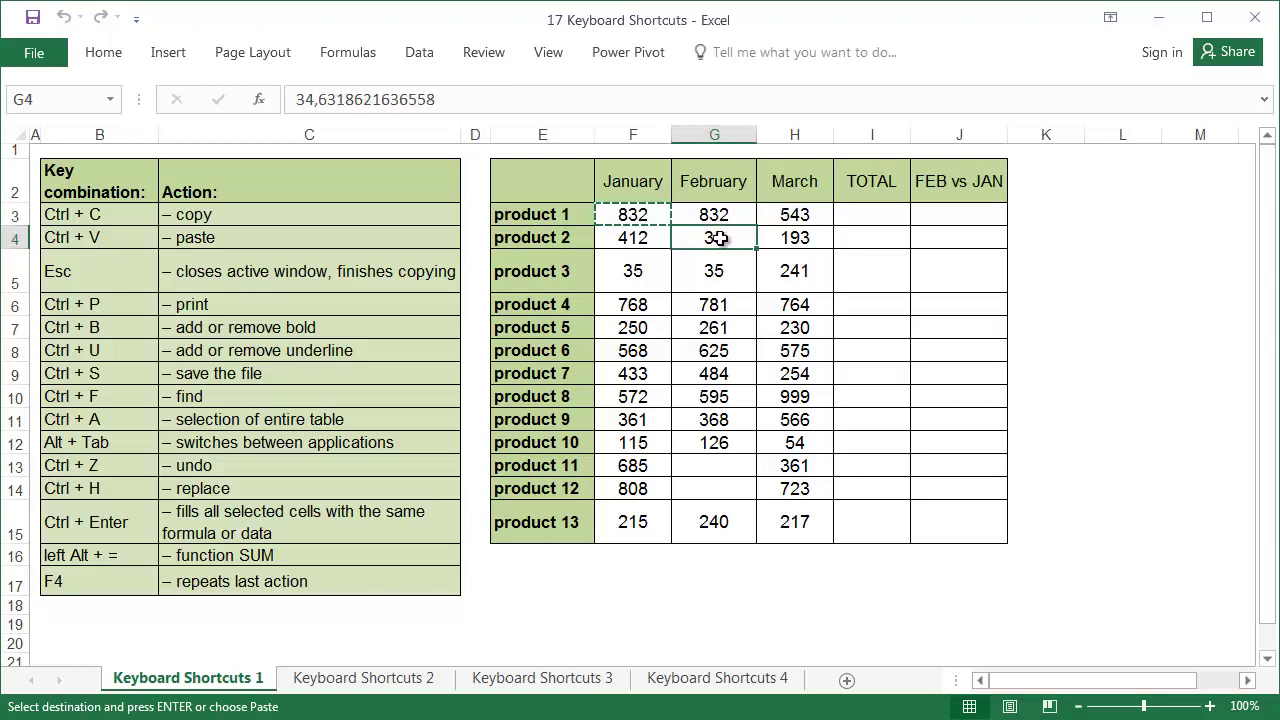
key("ctrl+v")
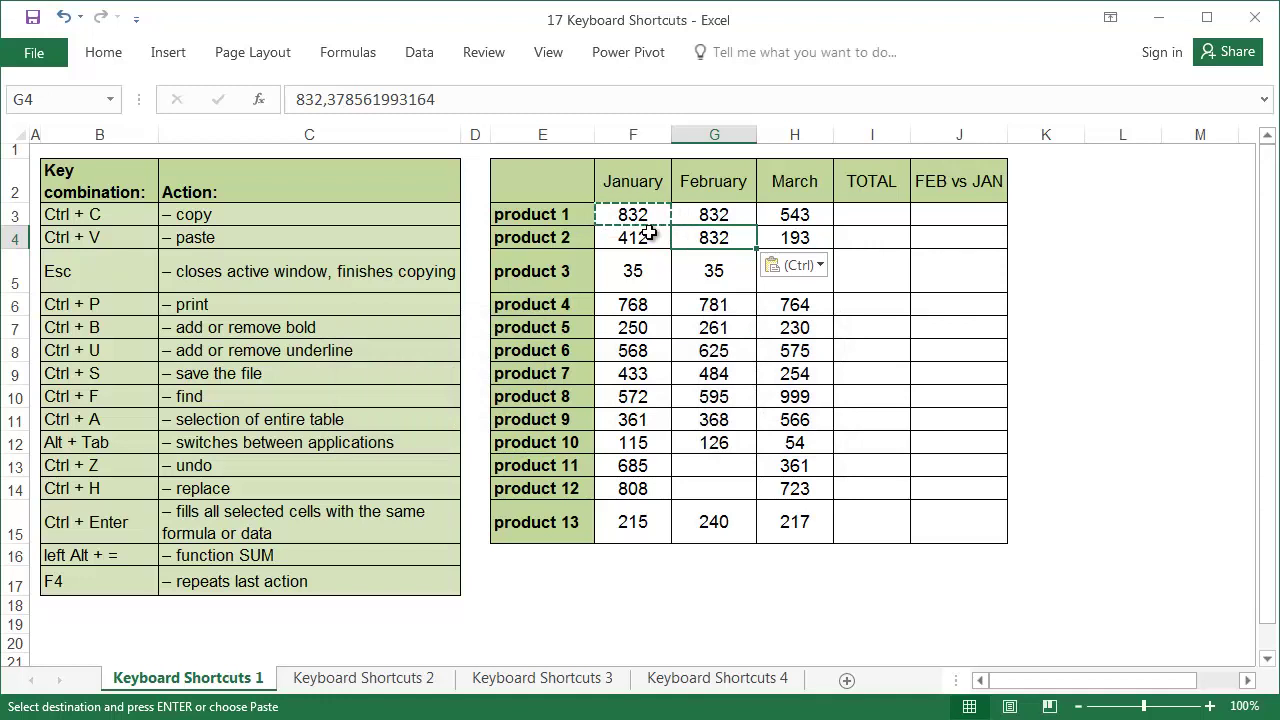
key("Escape")
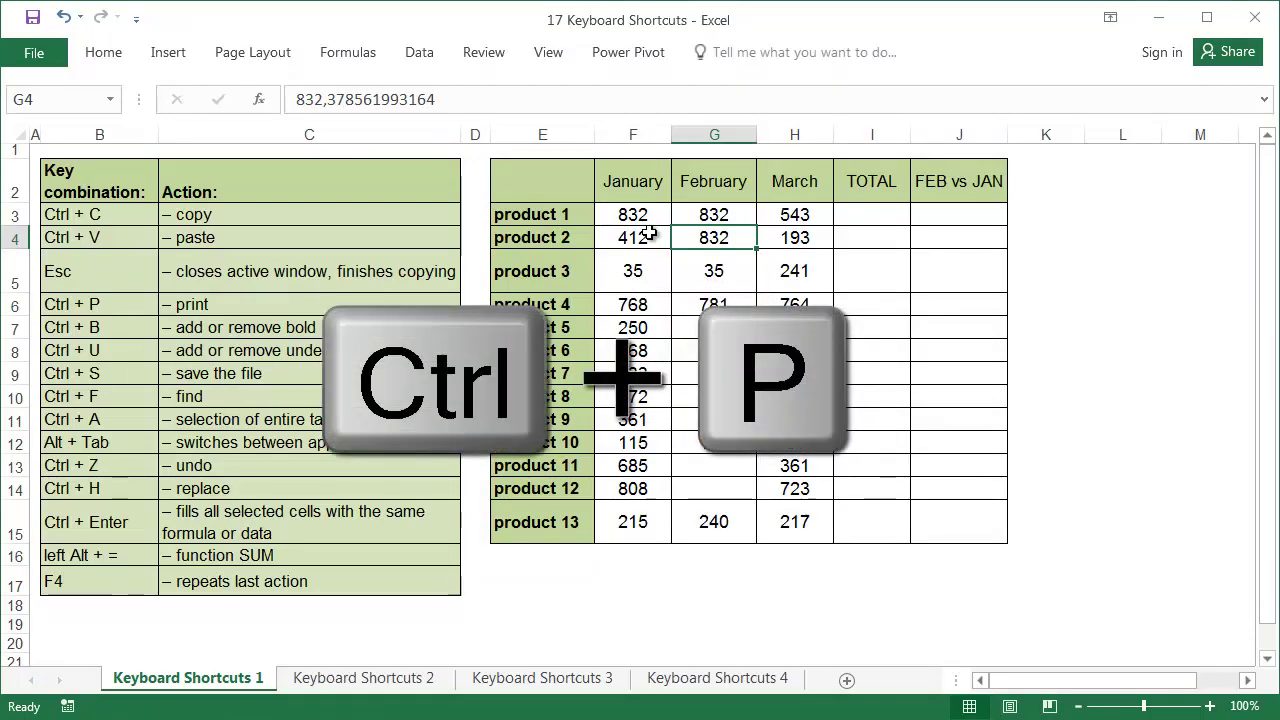
- Open the print preview of the active sheet and return to the worksheet
key("ctrl+p")
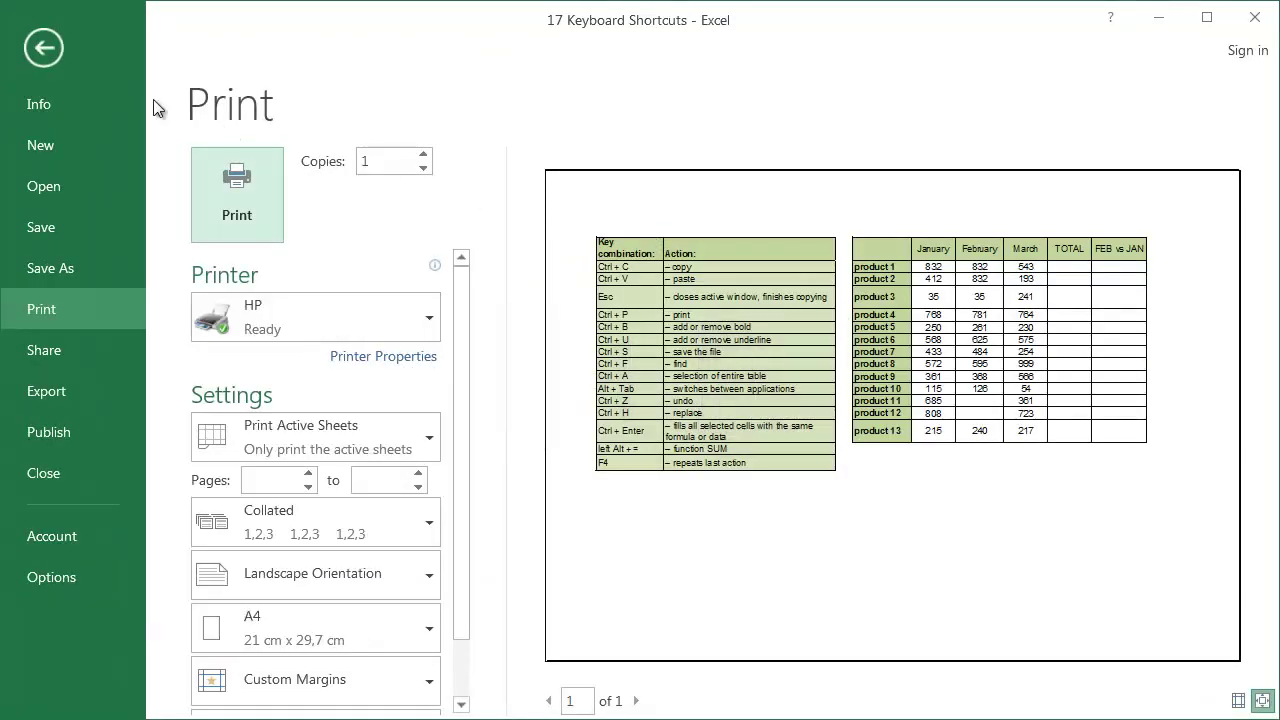
left_click(43, 48)
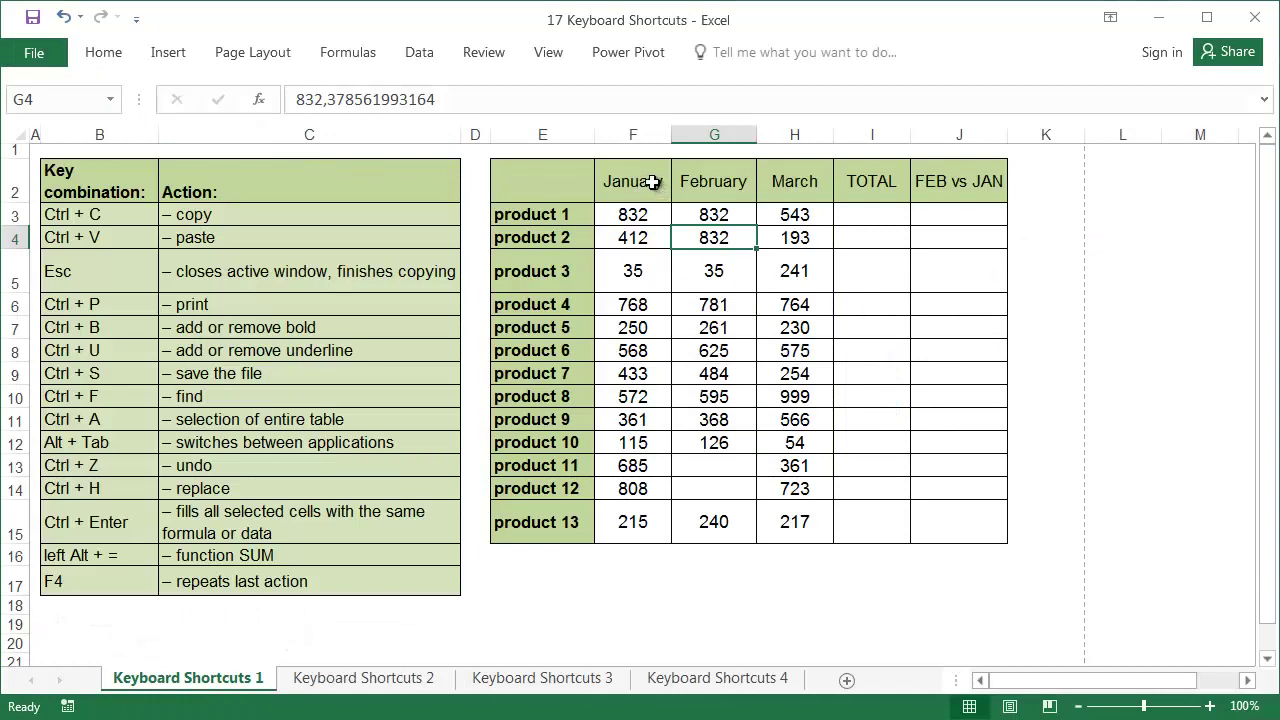
- Make the January to March headers bold and remove bold from the product names in column E
left_click_drag(623, 181, 766, 181)
key("ctrl+b")
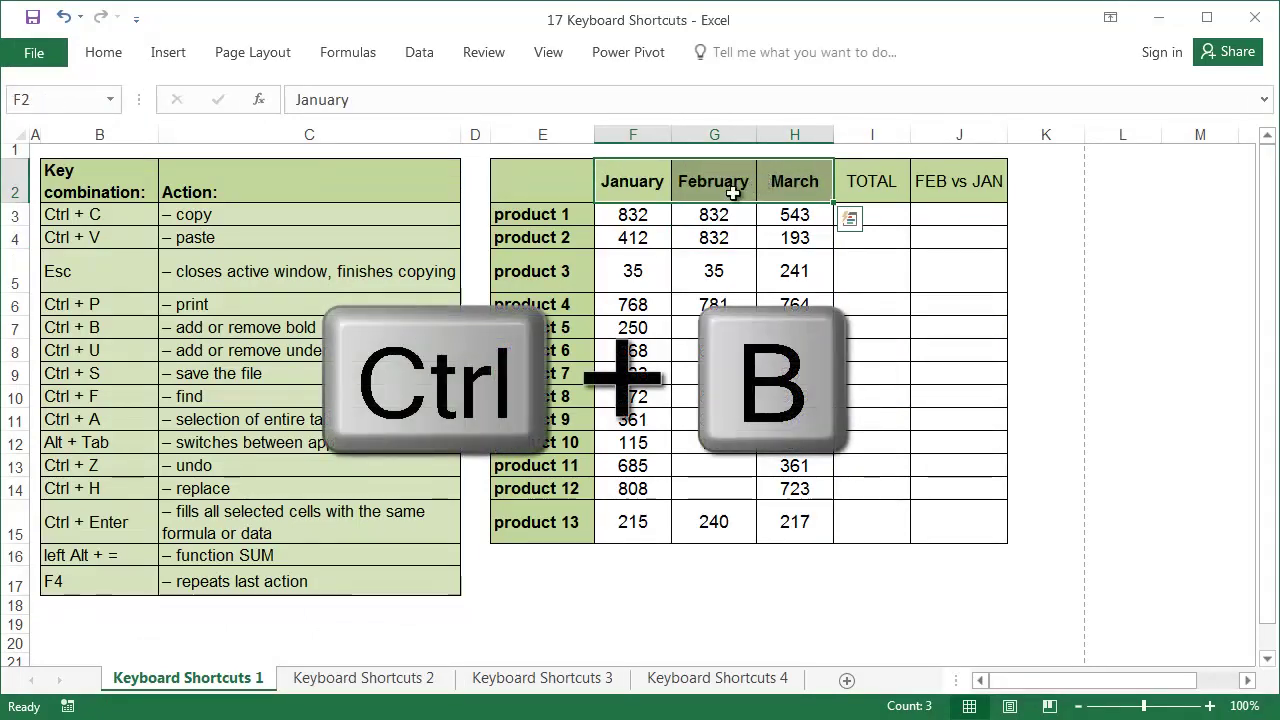
left_click_drag(556, 214, 557, 550)
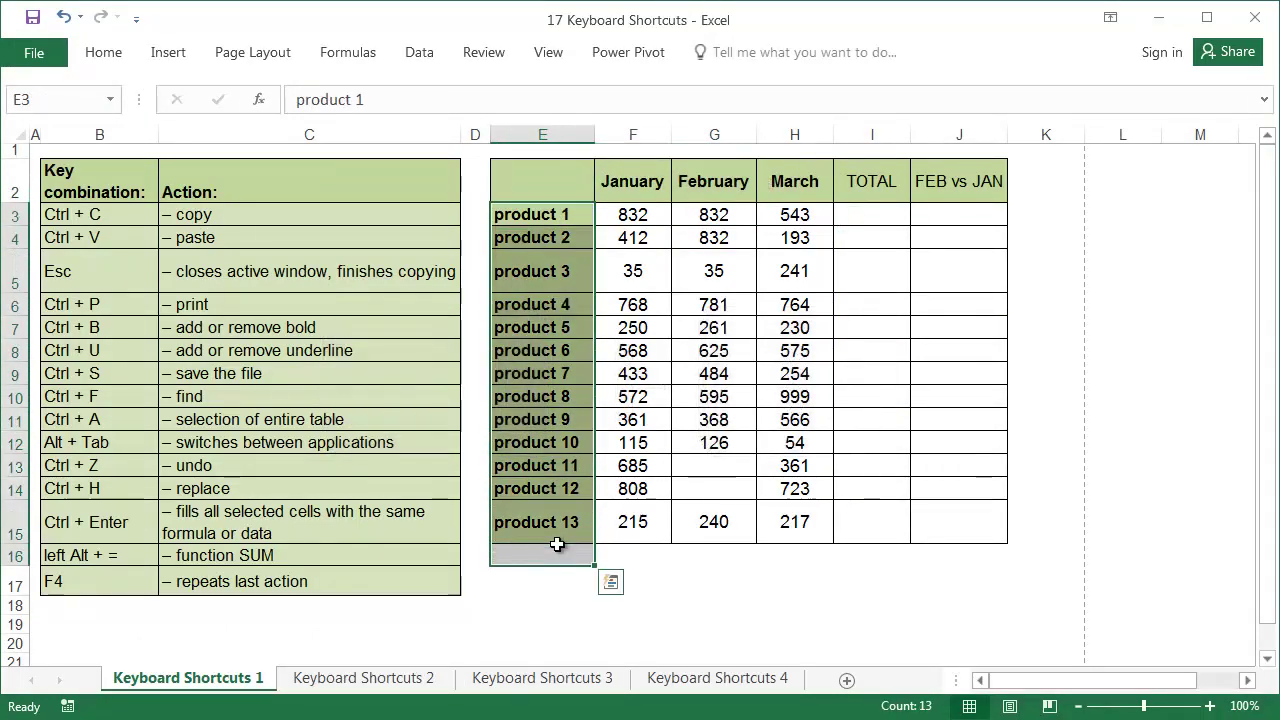
key("ctrl+b")
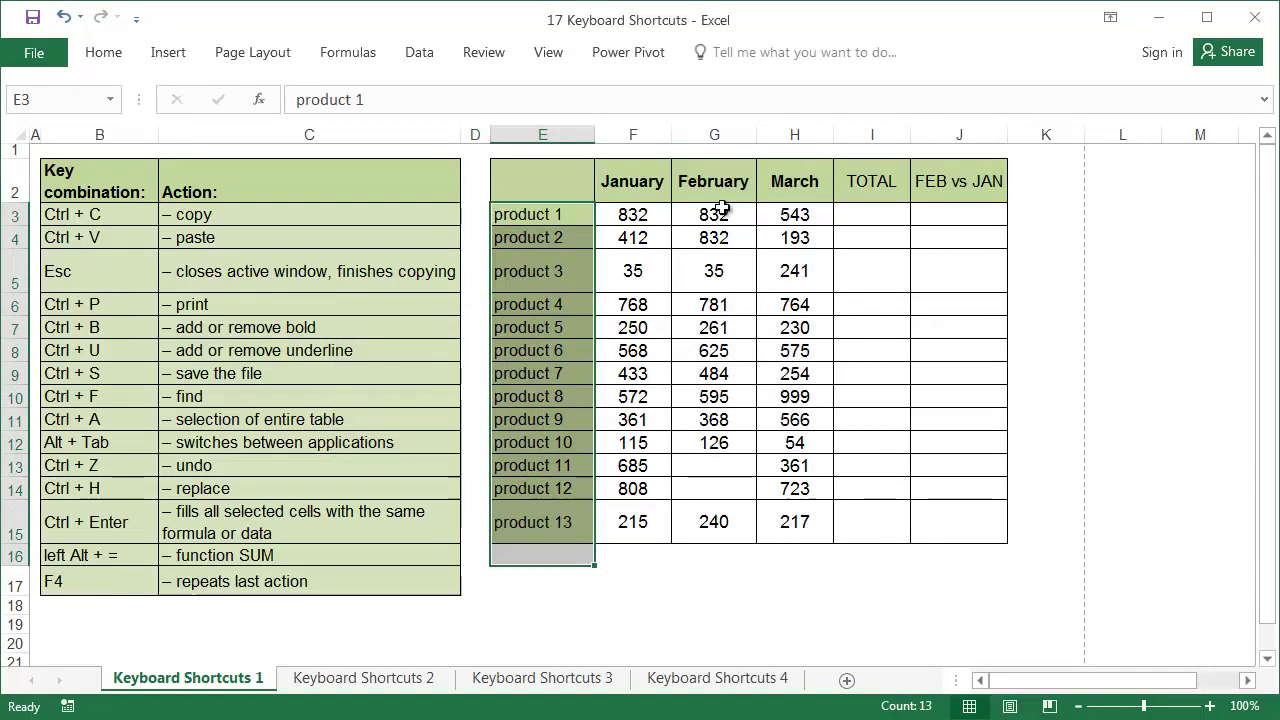
- Underline the FEB vs JAN header and save the workbook
left_click(922, 178)
key("ctrl+u")
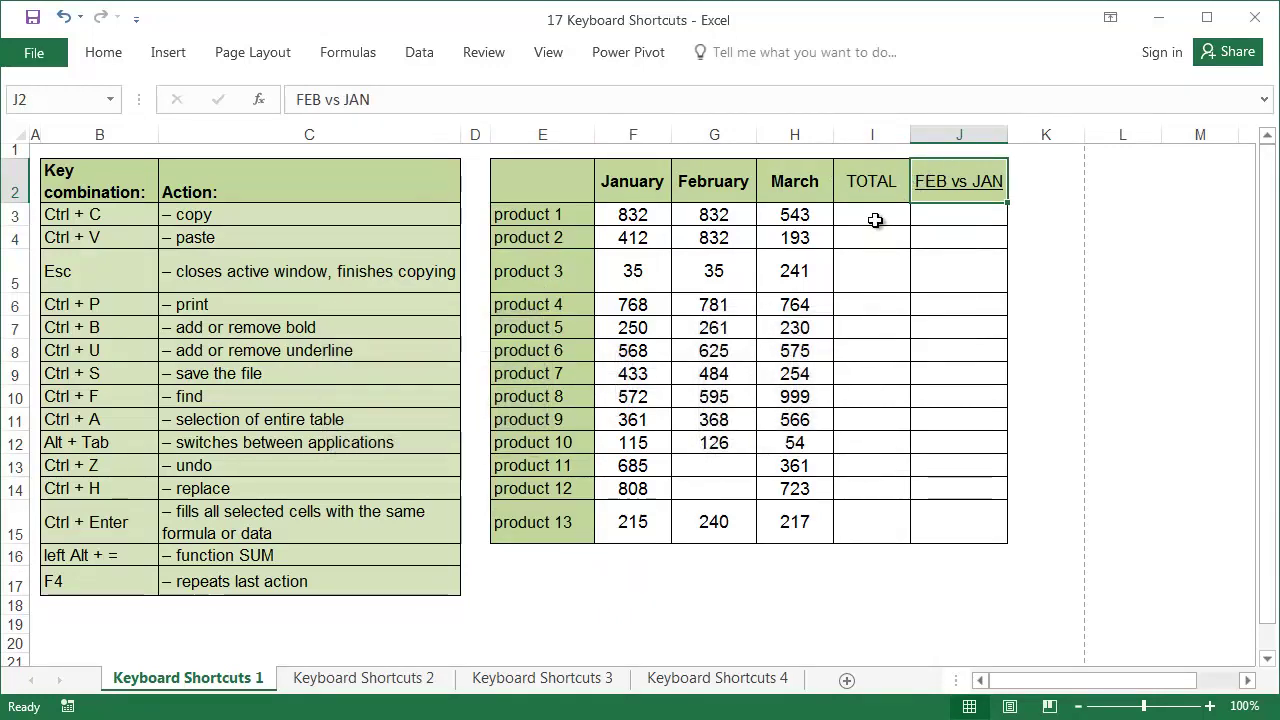
key("ctrl+s")
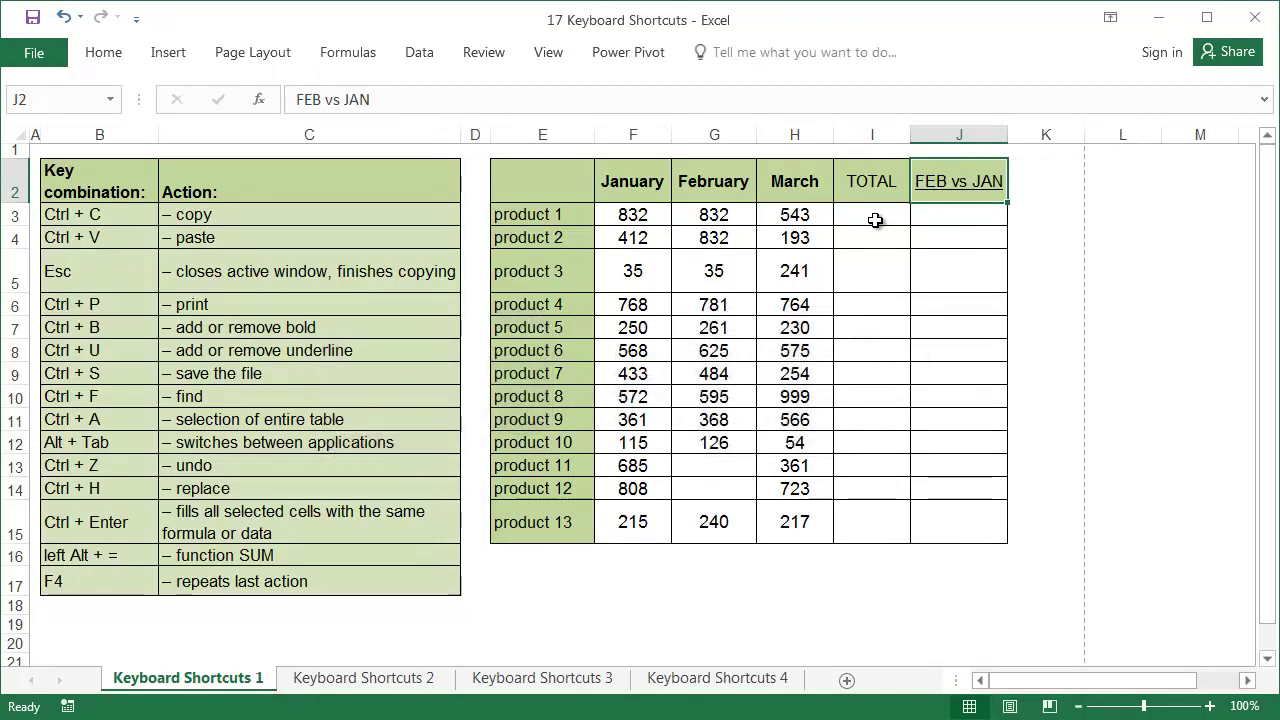
- Search the sheet for "product 1" and step through the first two matches
key("ctrl+f")
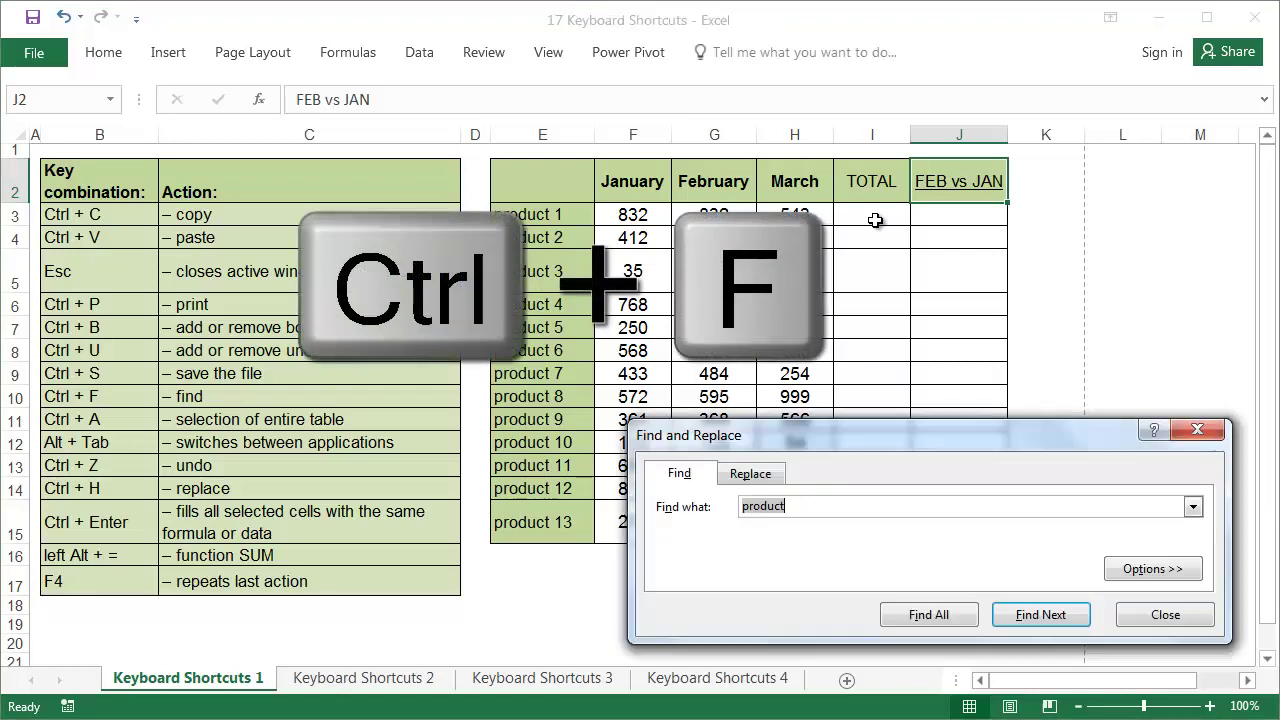
key("End")
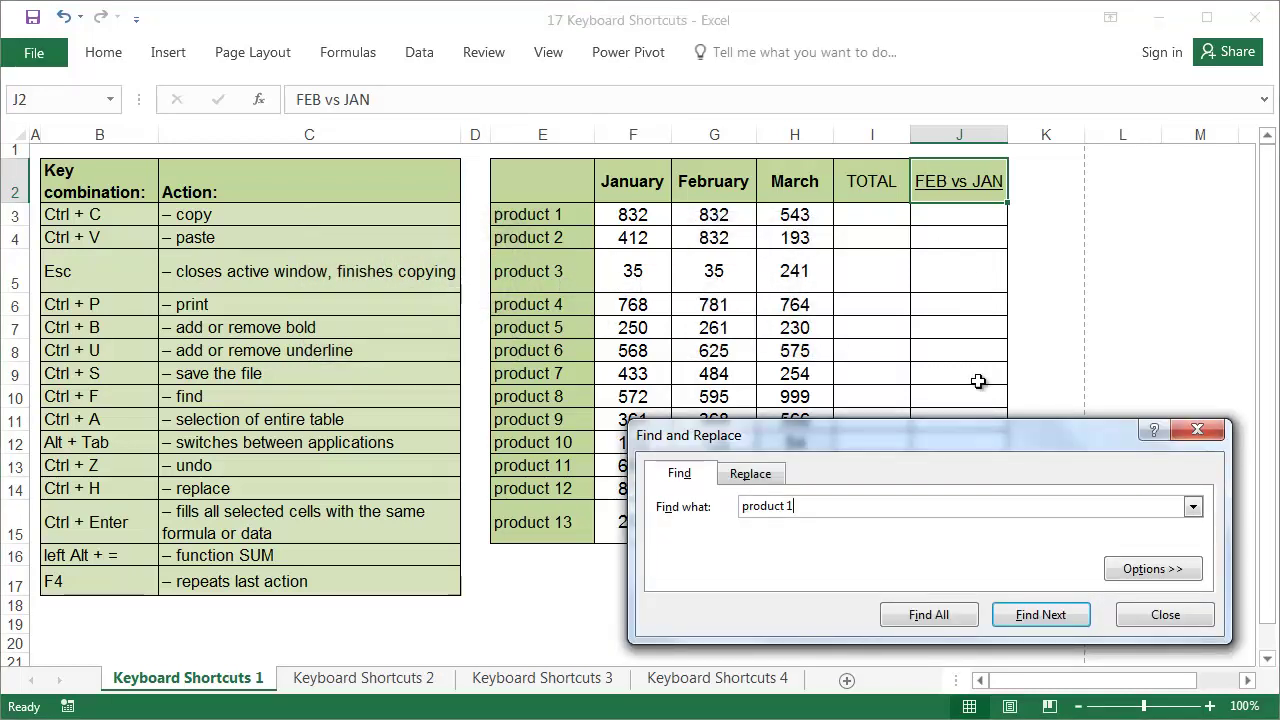
left_click(1025, 620)
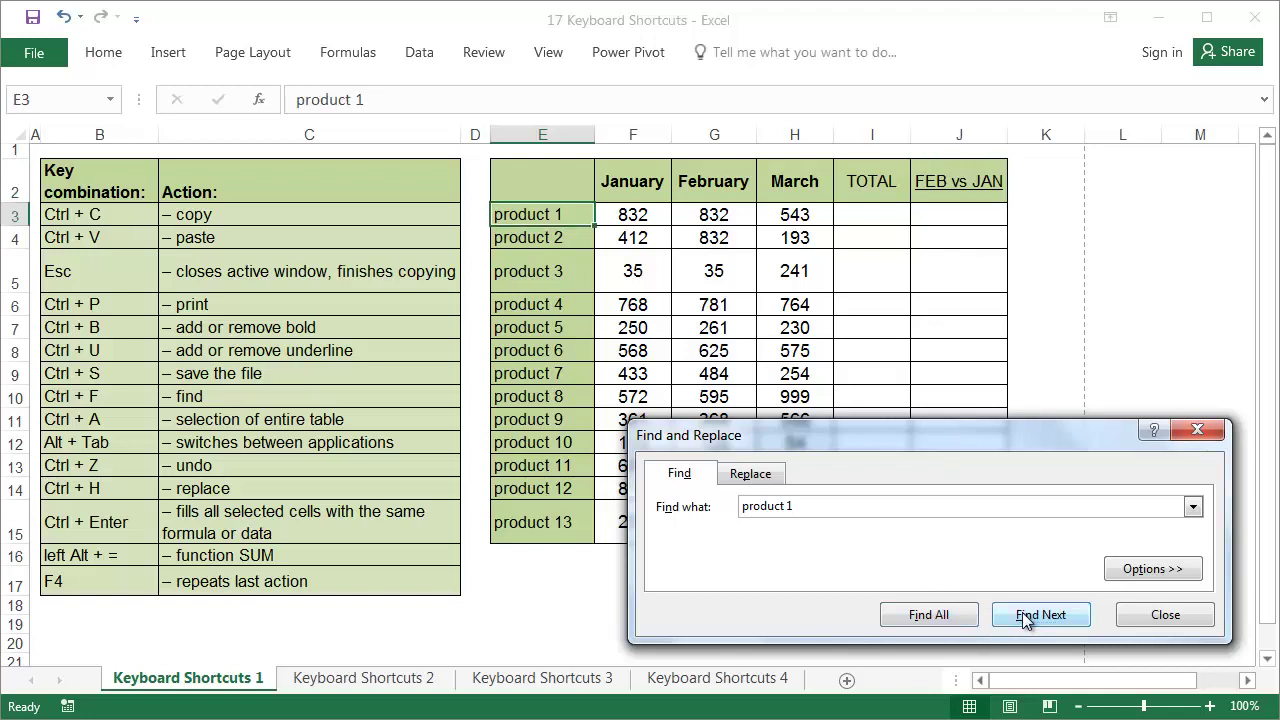
left_click(1025, 617)
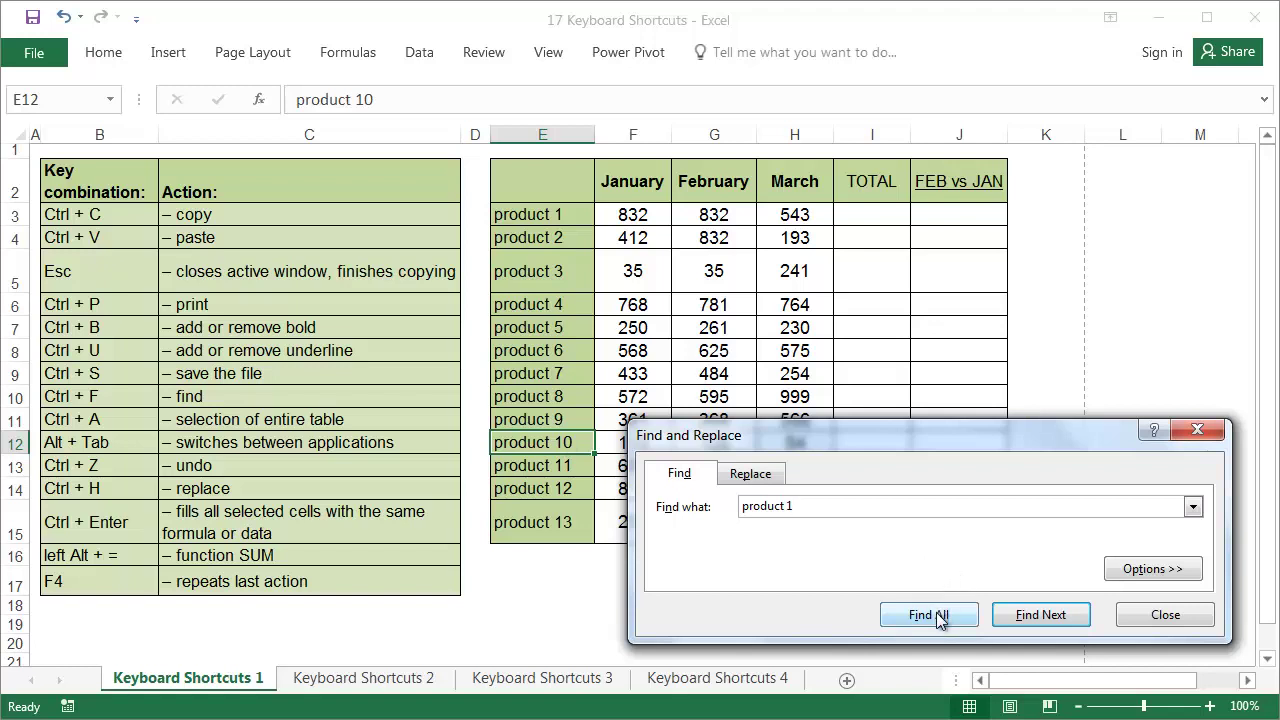
- List all matches for "product 1", enlarge the search window to examine the whole list, and close it
left_click_drag(921, 444, 914, 185)
left_click(921, 358)
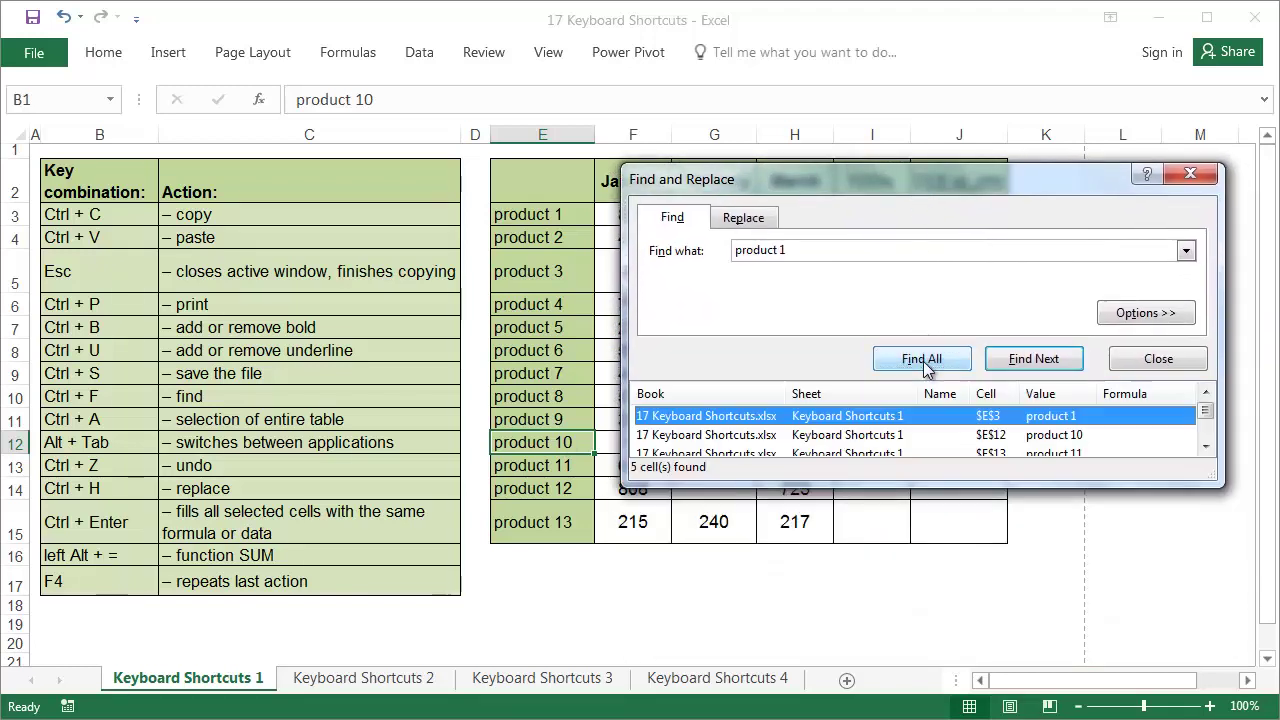
left_click_drag(906, 487, 912, 662)
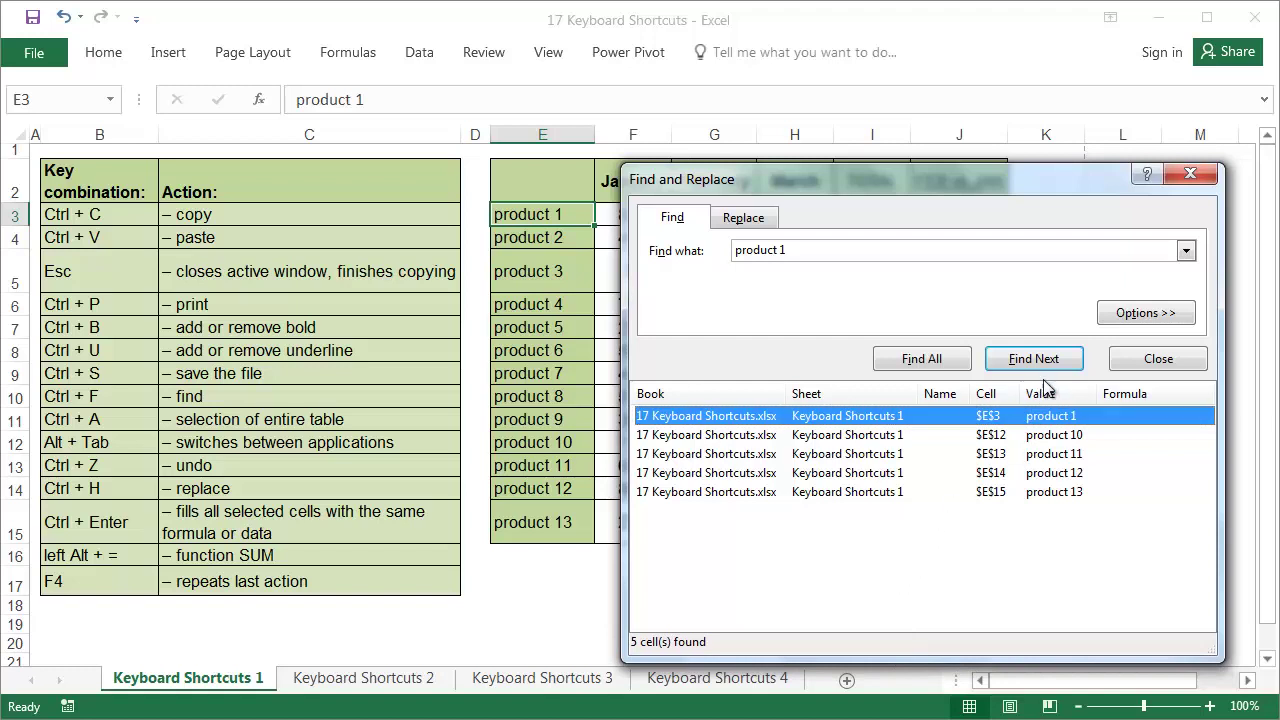
left_click(1183, 180)
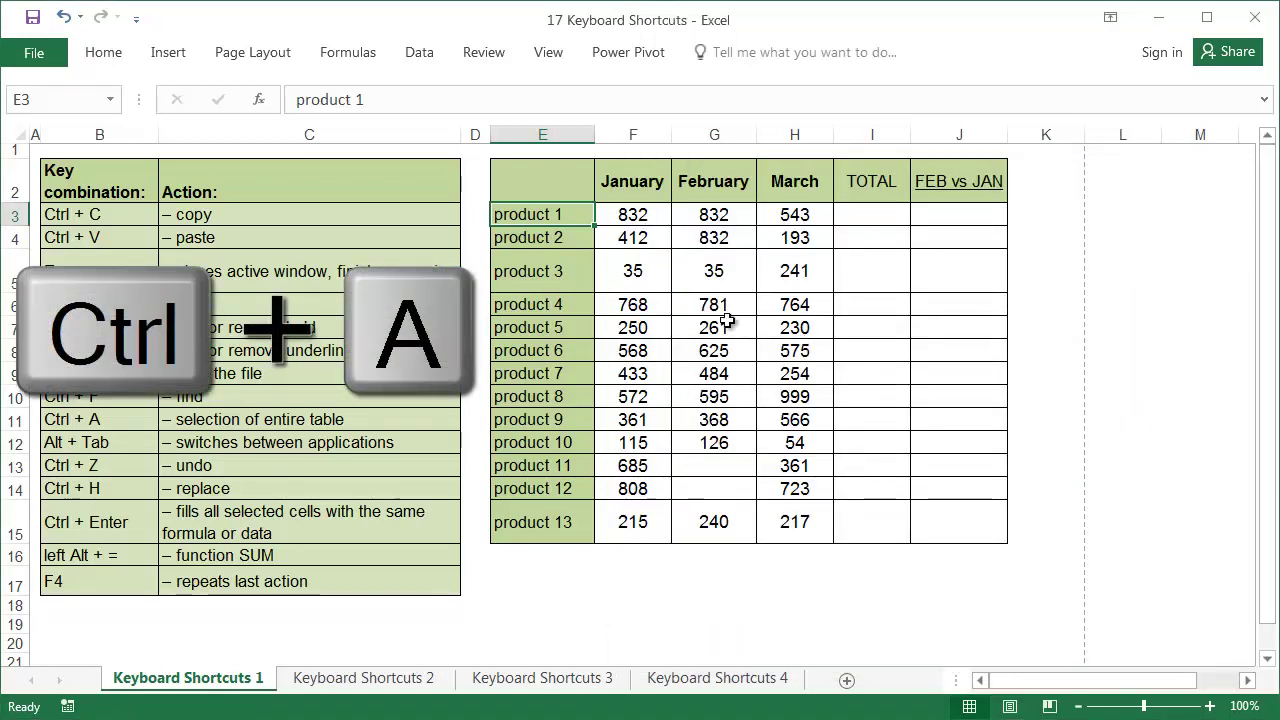
- Select the entire product table twice, the second time starting from cell G7, and move to empty cell F17
key("ctrl+a")
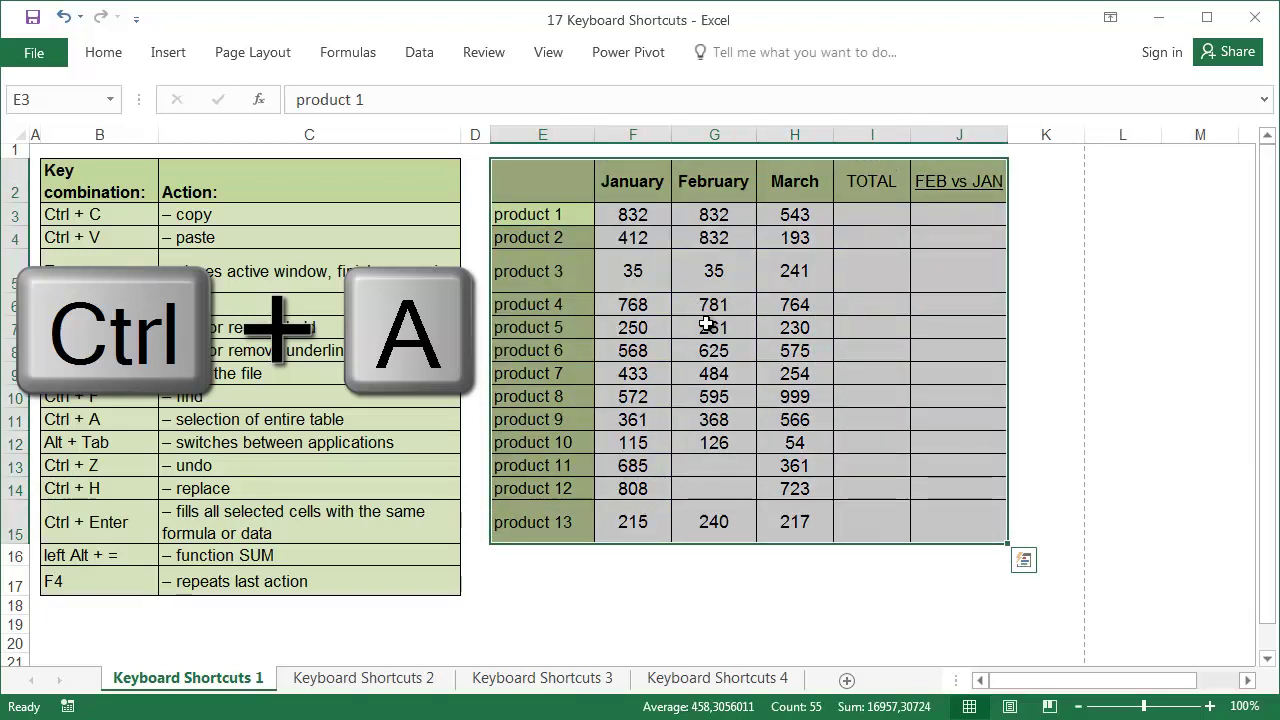
left_click(706, 324)
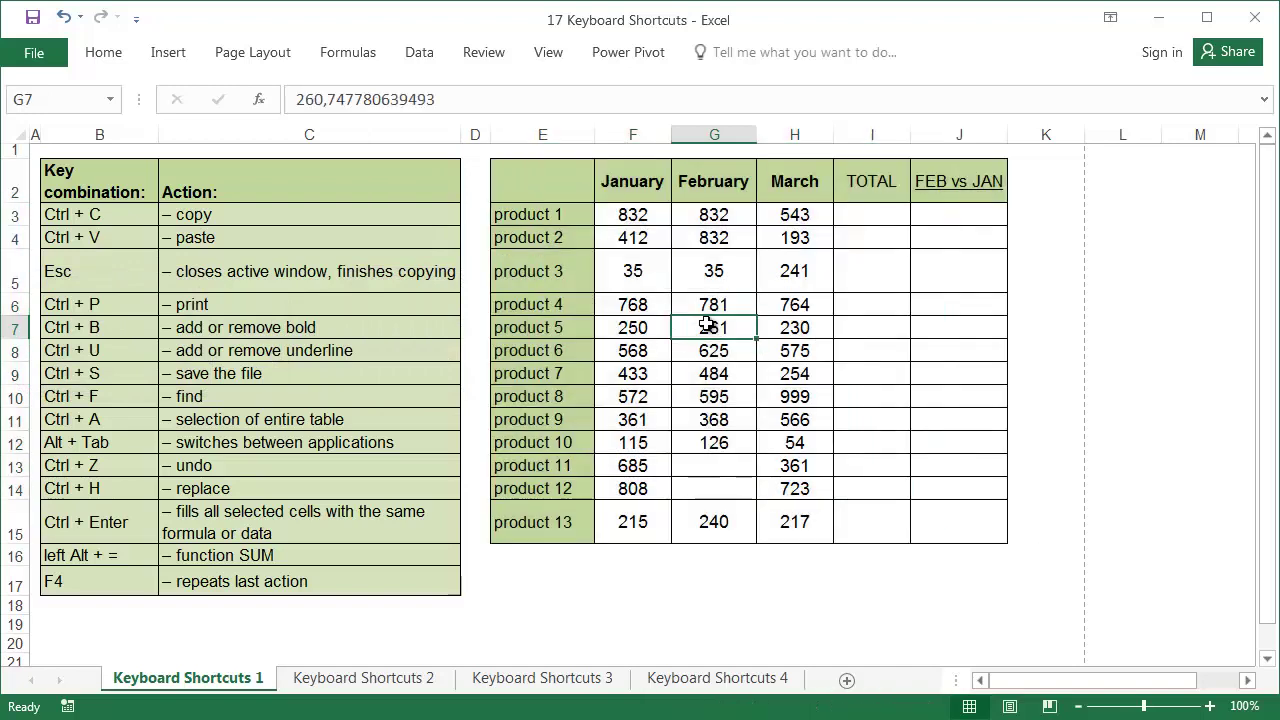
key("ctrl+a")
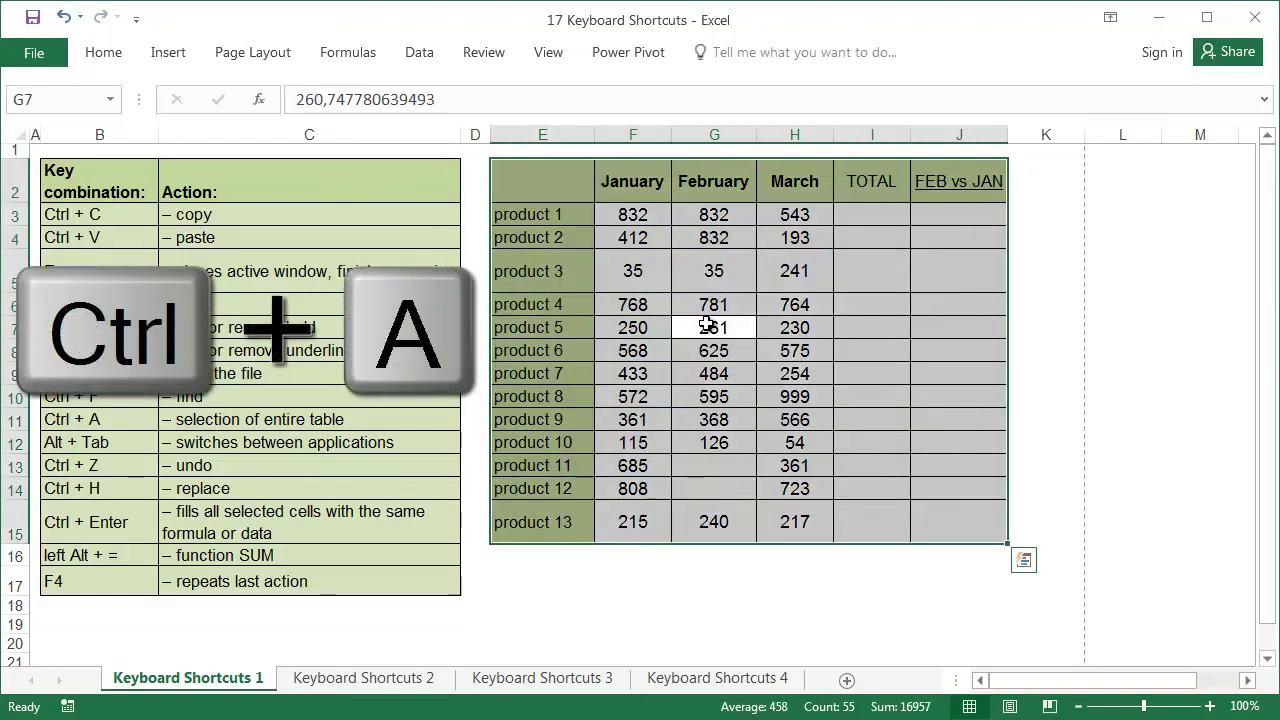
left_click(706, 324)
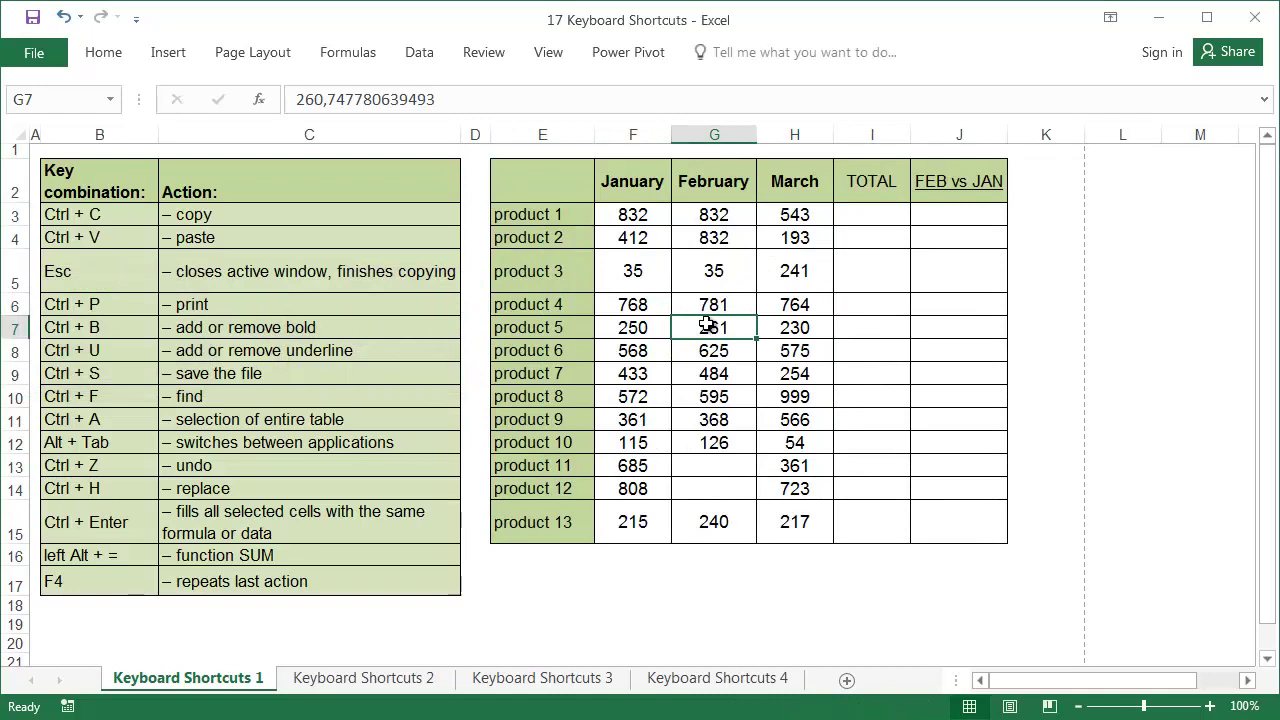
left_click(629, 578)
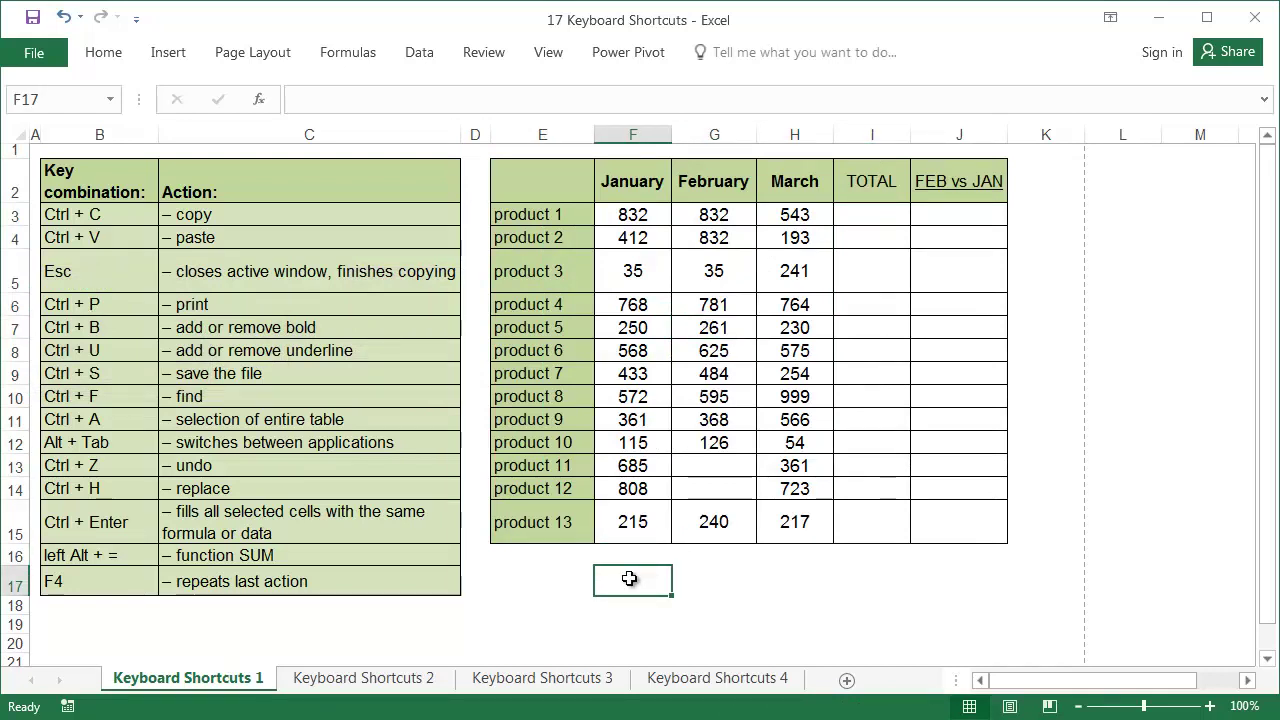
- Cycle through the open application windows and come back to the workbook
key("alt+Tab")
key("alt+Tab")
key("alt+Tab")
key("alt+Tab")
key("alt+Tab")
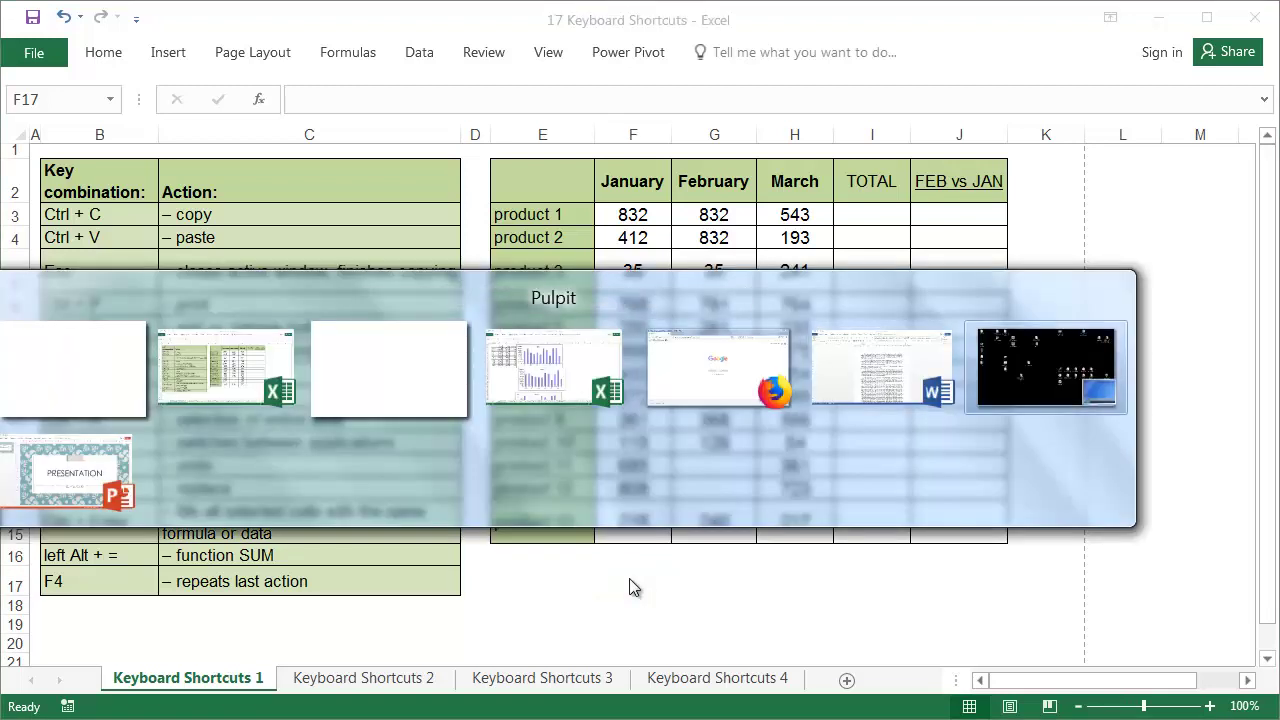
key("alt+Tab")
key("alt+Tab")
key("alt+Tab")
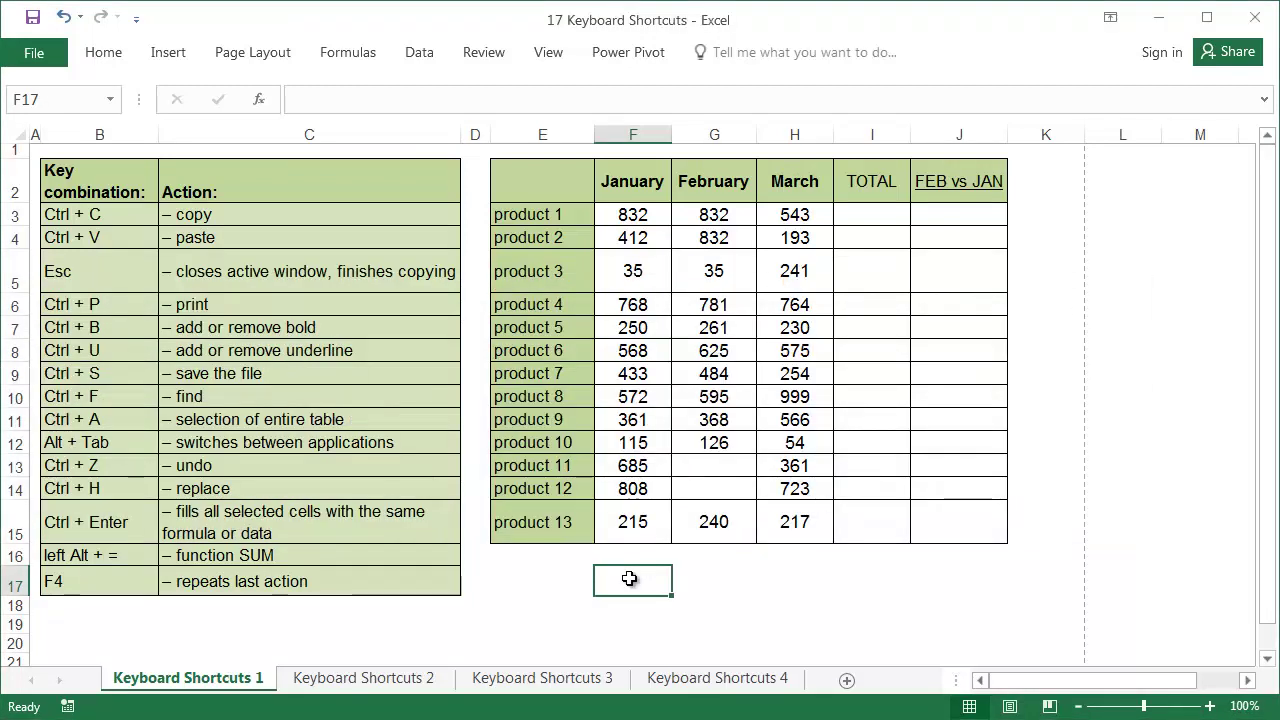
- Undo the header underline and both bold changes to the product names and month headers
key("ctrl+z")
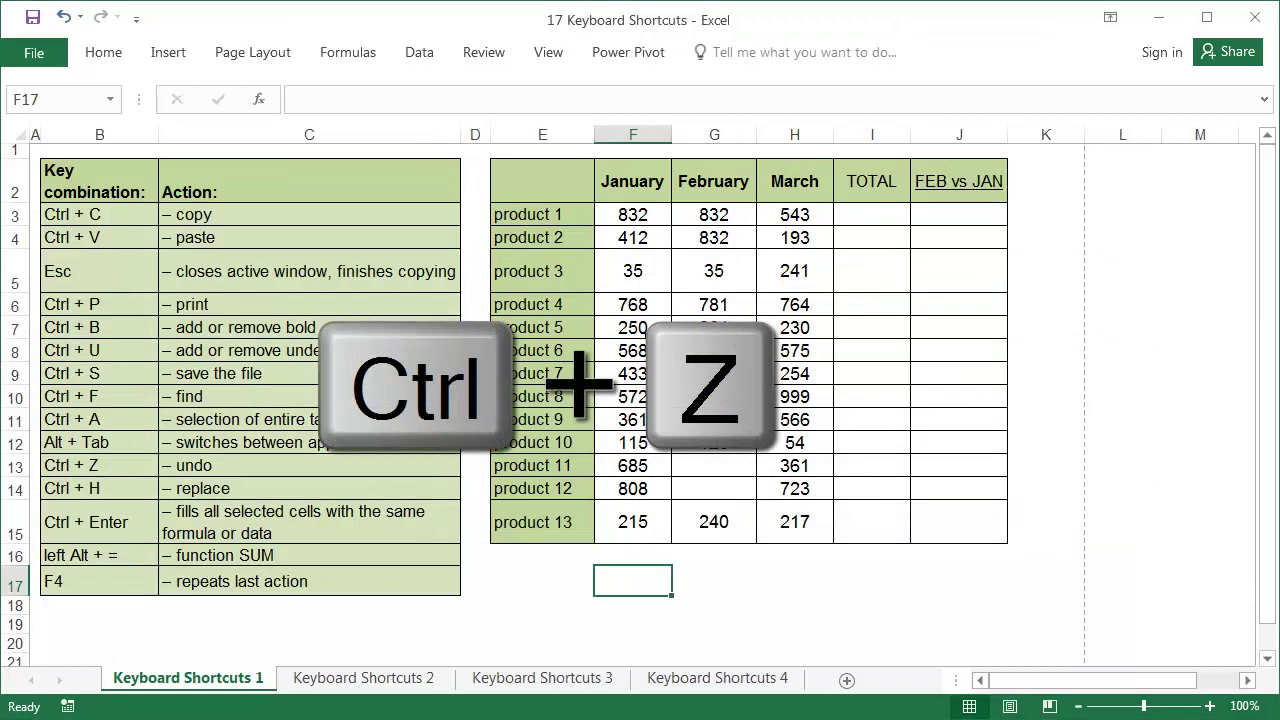
key("ctrl+z")
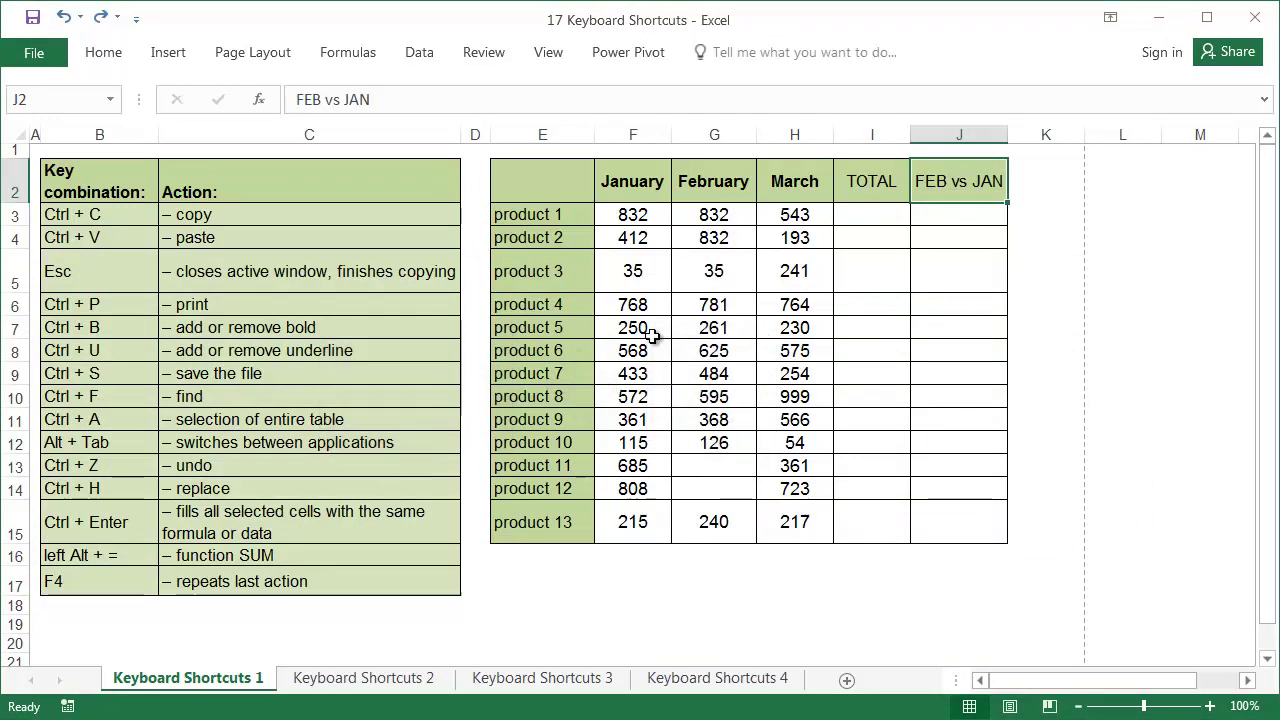
key("ctrl+y")
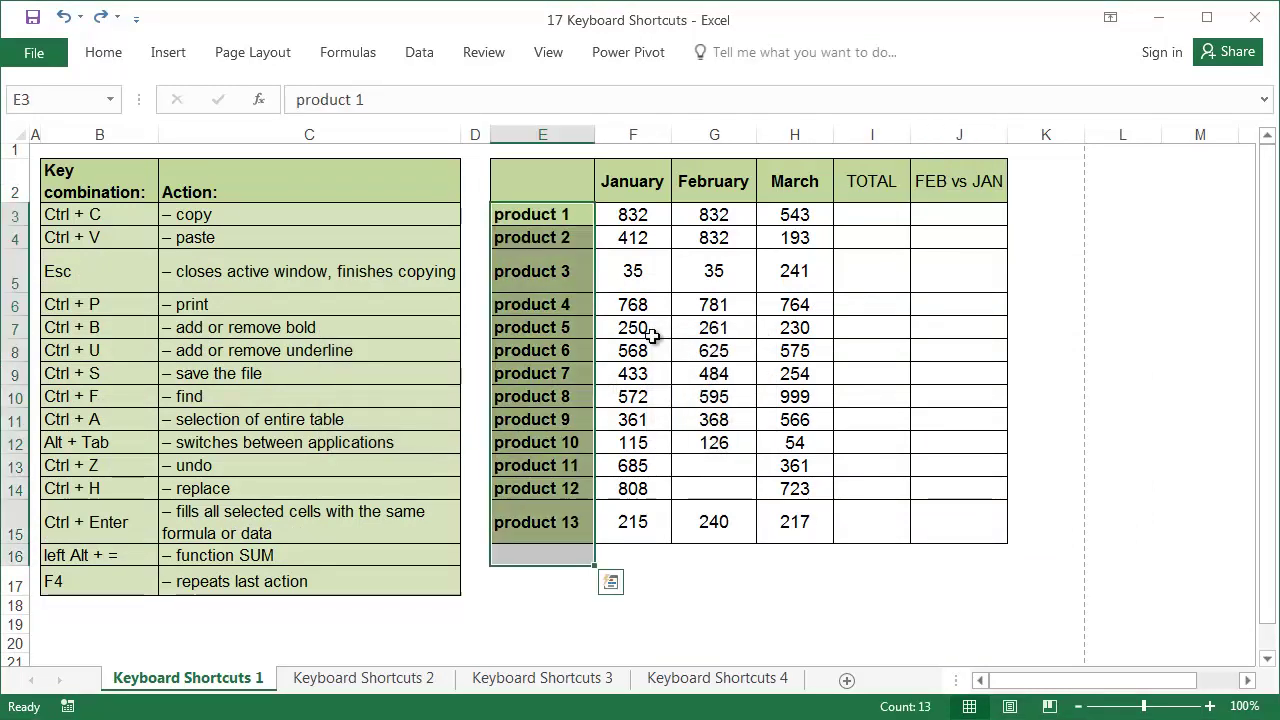
key("ctrl+y")
left_click(652, 336)
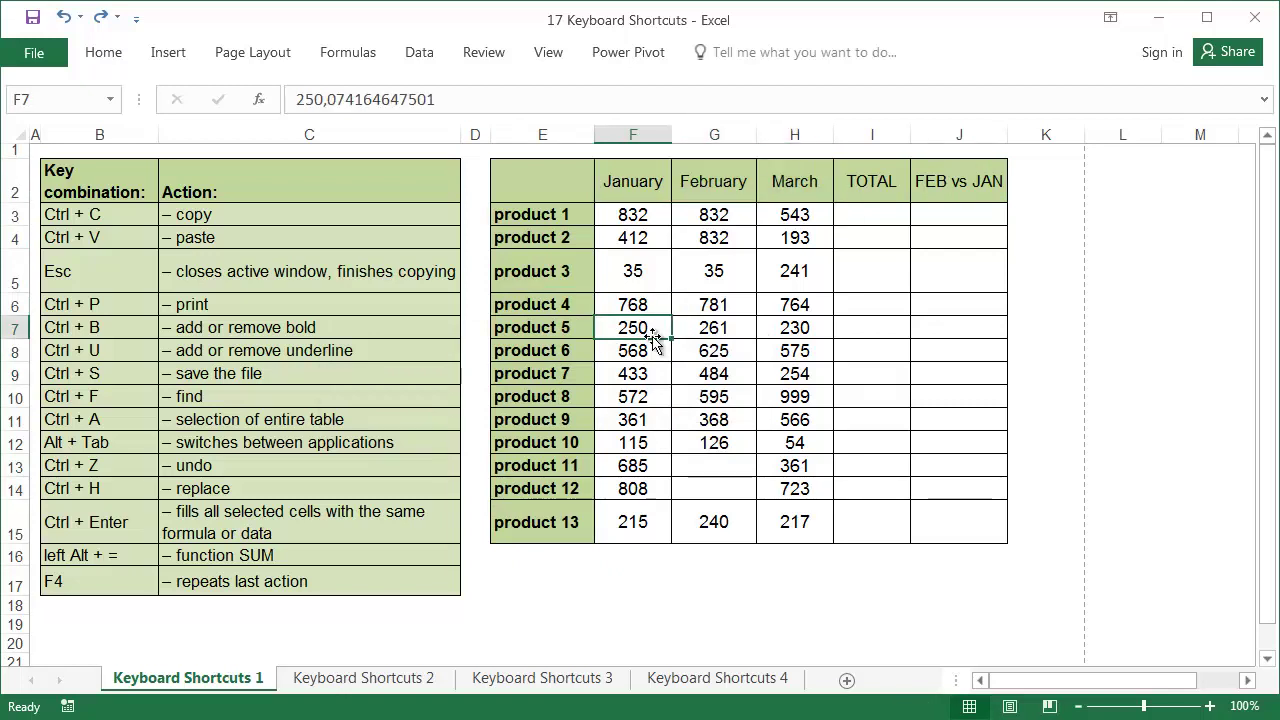
- Replace every "product" with "prod" in the sheet and close the replace dialog
key("ctrl+h")
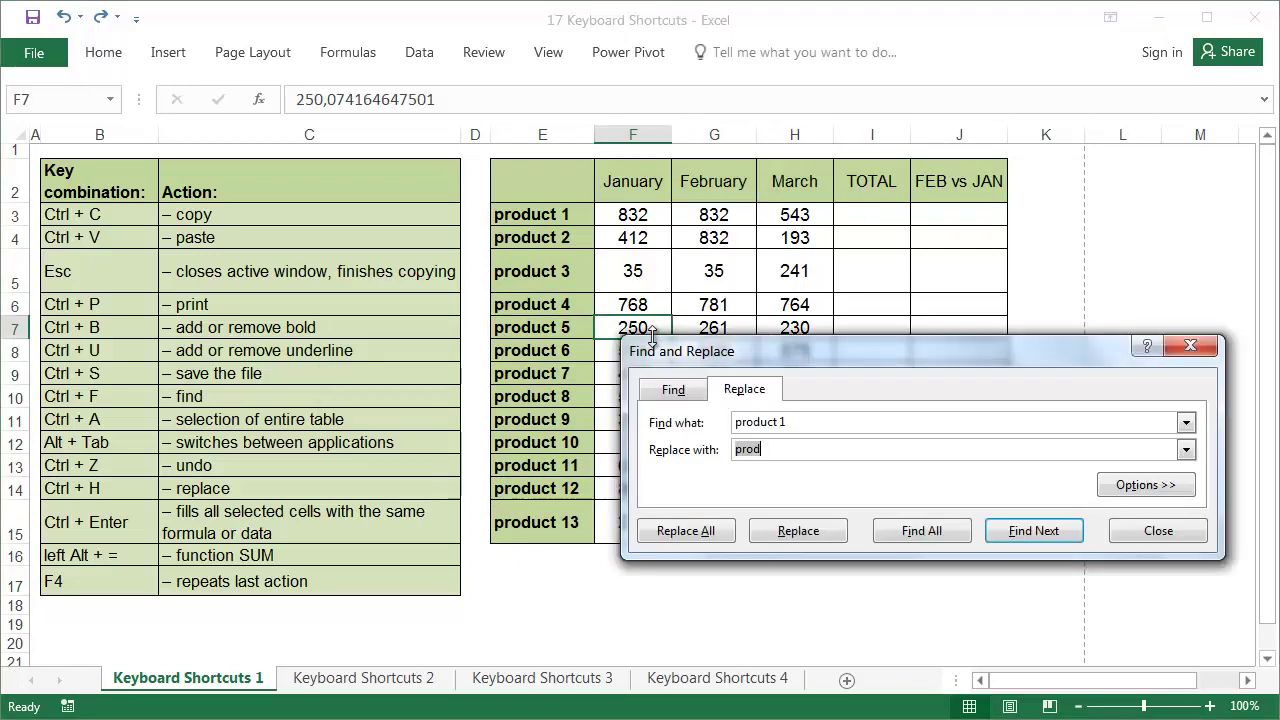
left_click(792, 422)
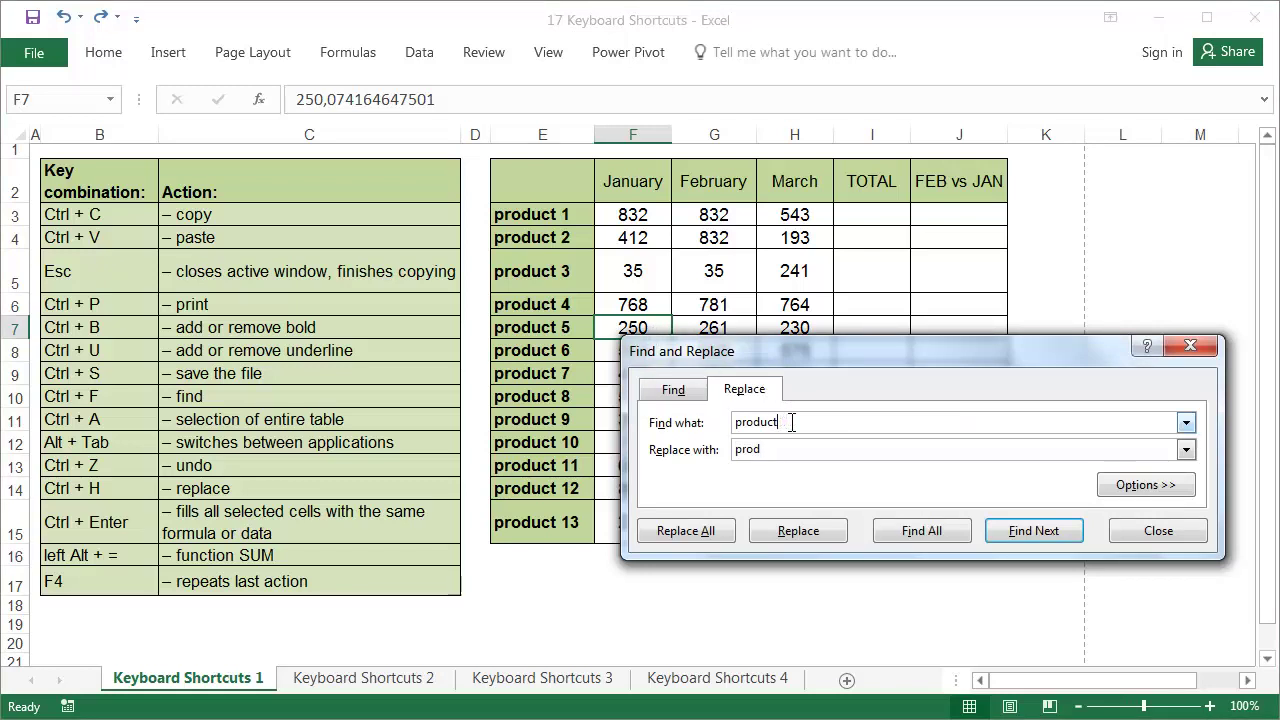
left_click(706, 531)
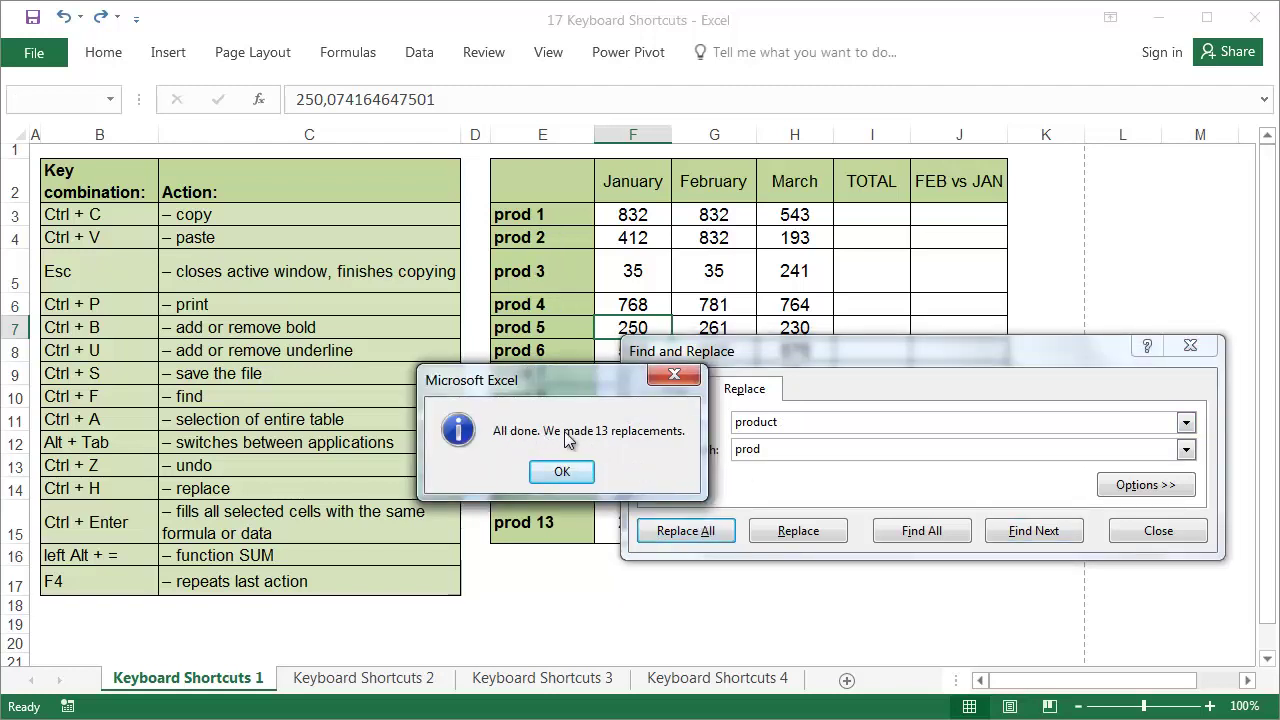
left_click(575, 476)
left_click(1157, 531)
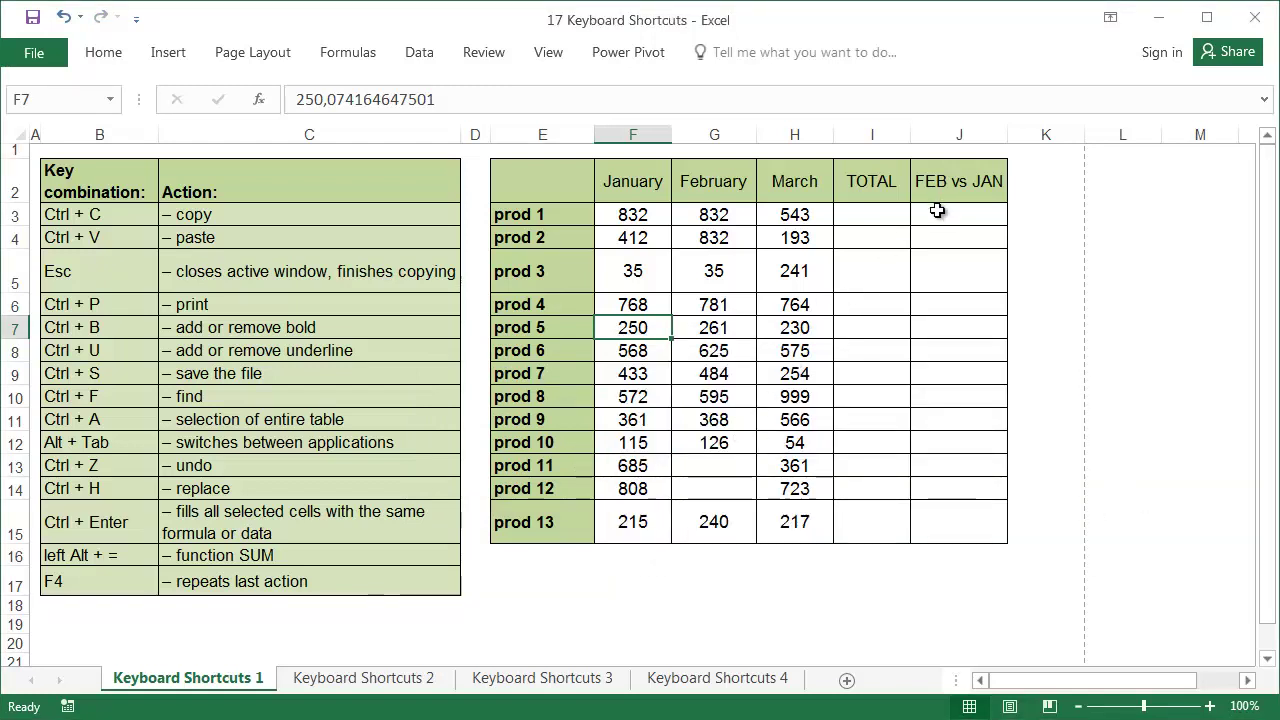
- Fill the whole FEB vs JAN column, J3:J15, at once with the formula =G3/F3-1
left_click_drag(937, 210, 939, 540)
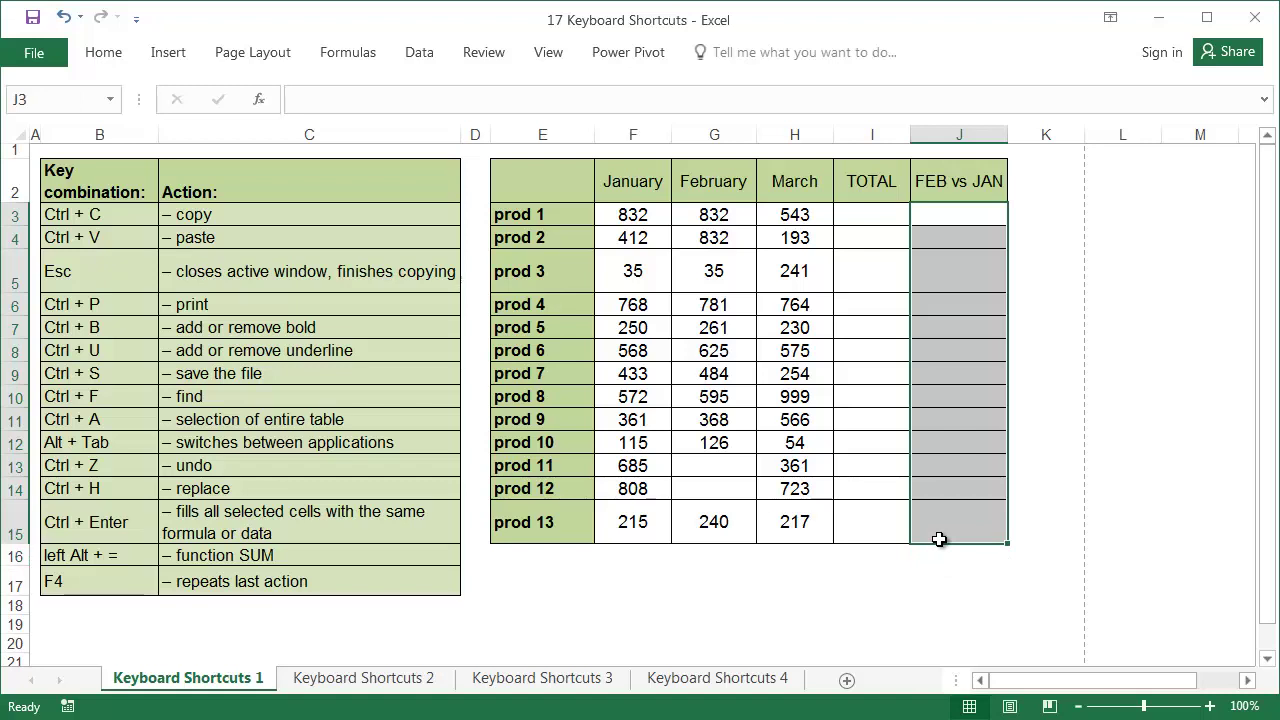
type("=")
key("Left")
key("Left")
key("Left")
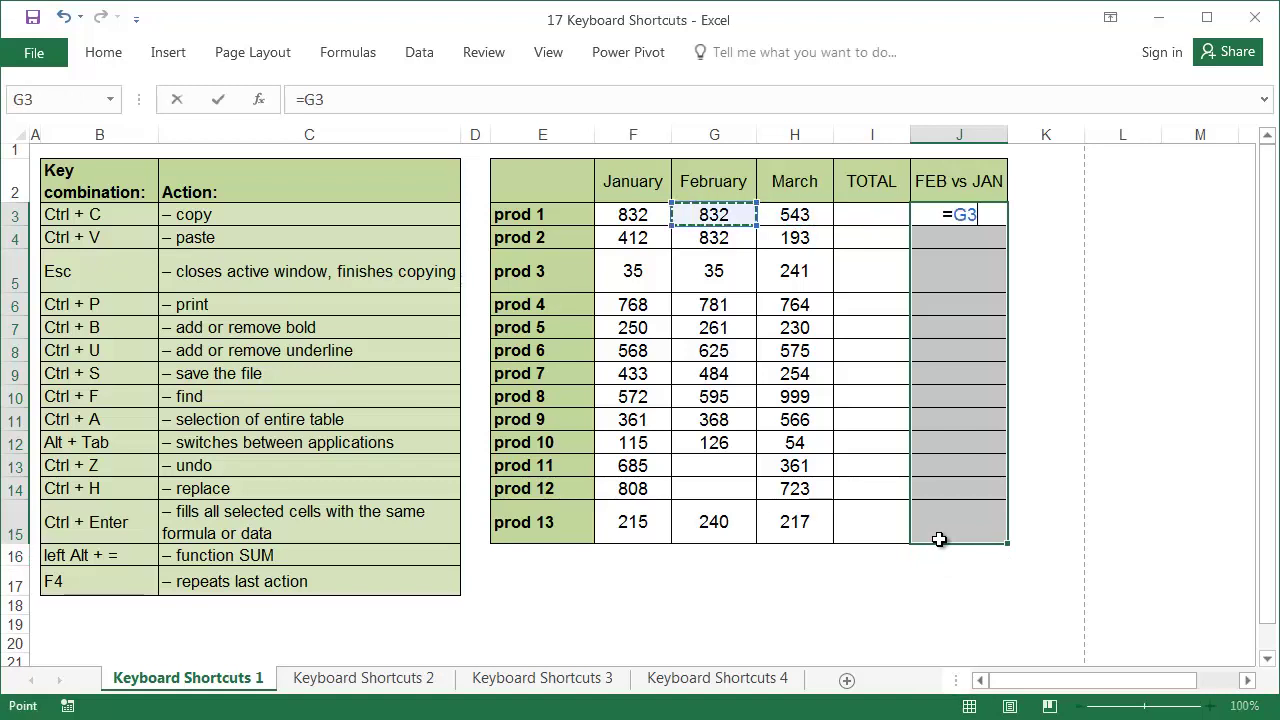
type("/")
key("Left")
key("Left")
key("Left")
key("Left")
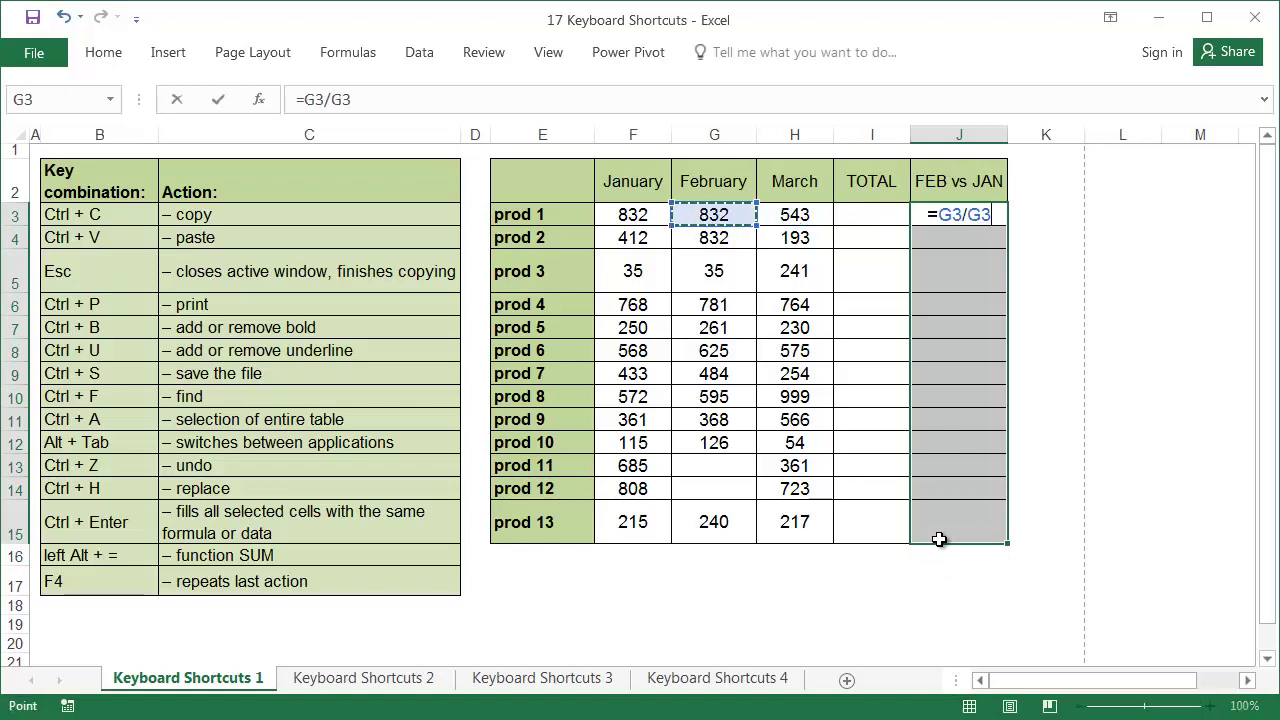
type("-1")
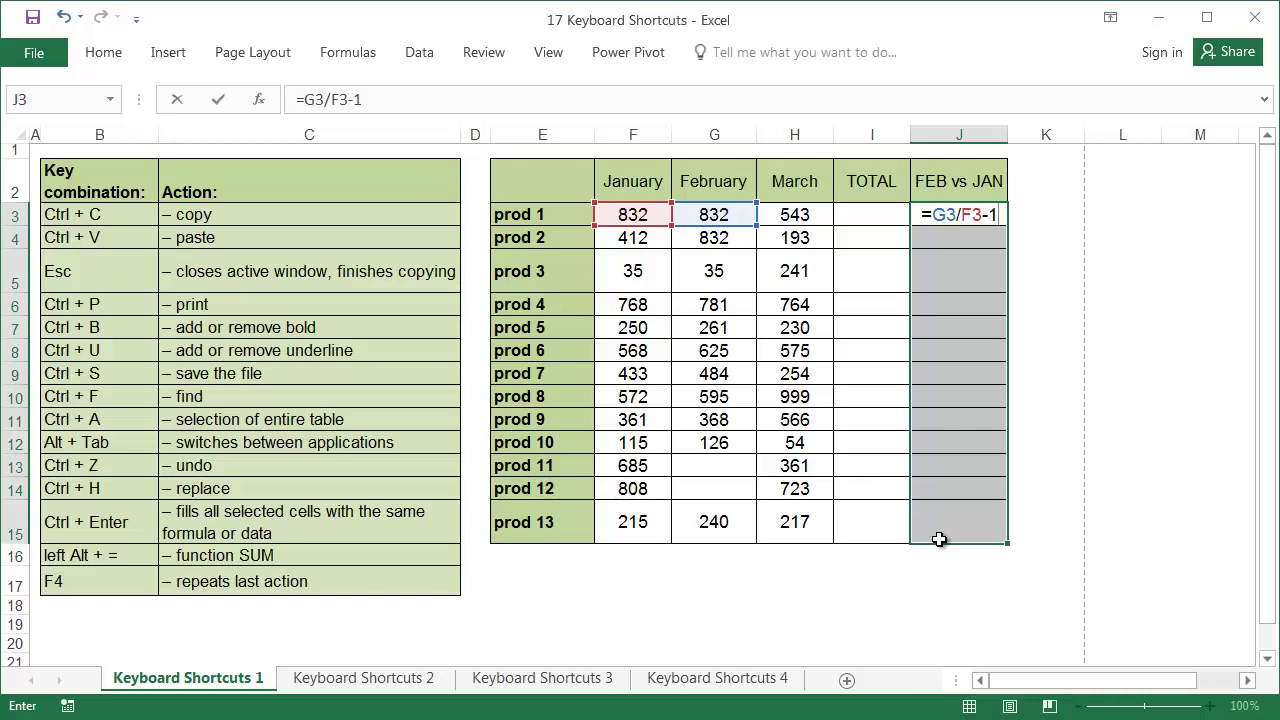
key("ctrl+Return")
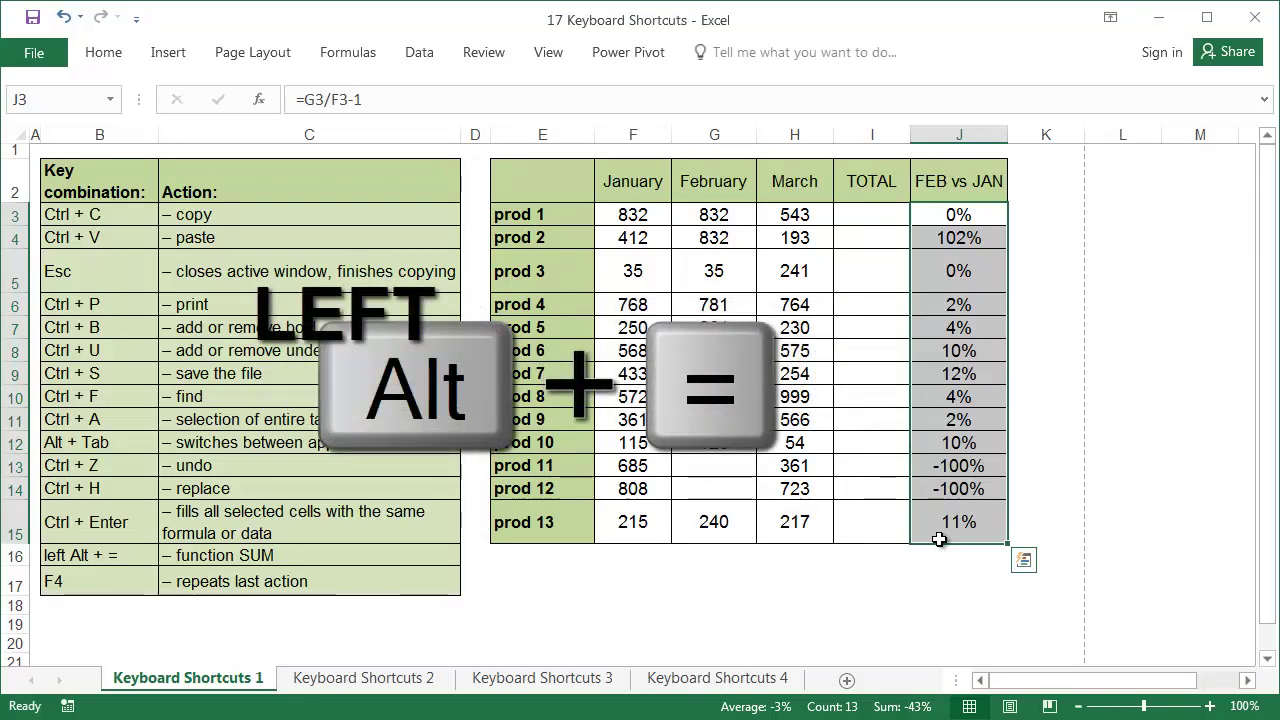
- Fill the TOTAL column, I3:I15, with the SUM of each product's three months and check the formulas in several cells
left_click(869, 217)
left_click_drag(869, 217, 871, 521)
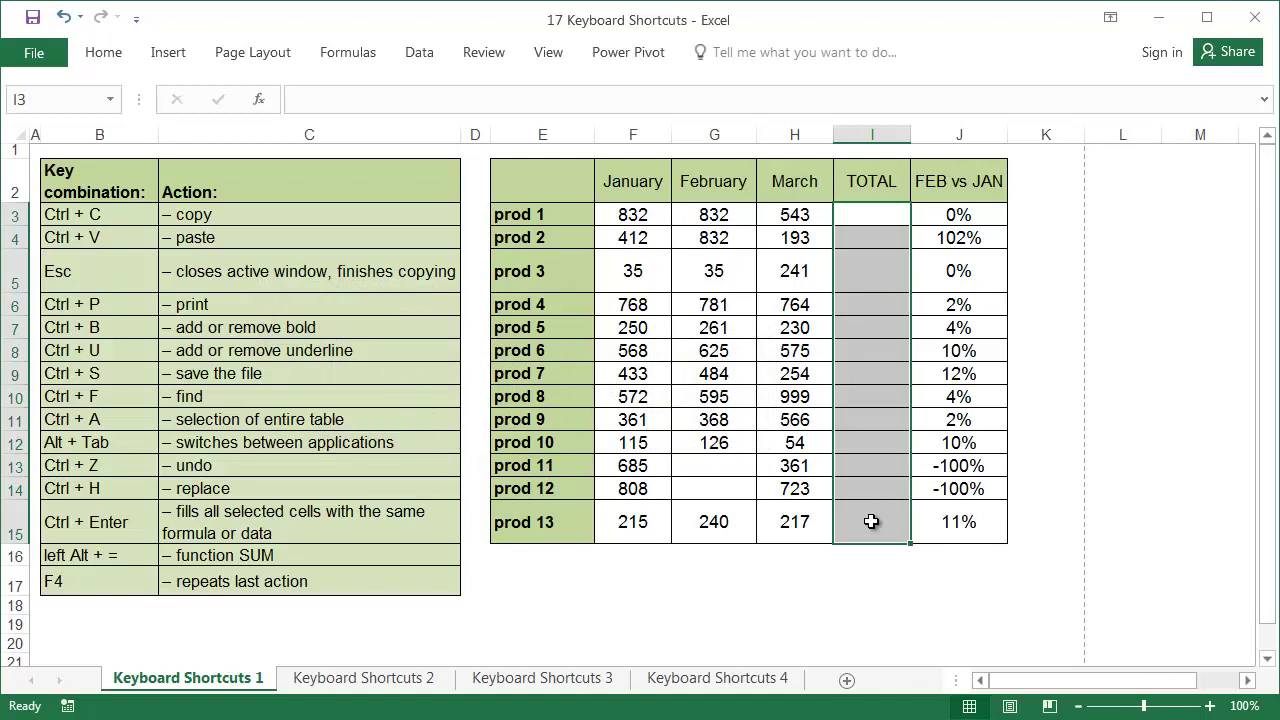
key("alt+equal")
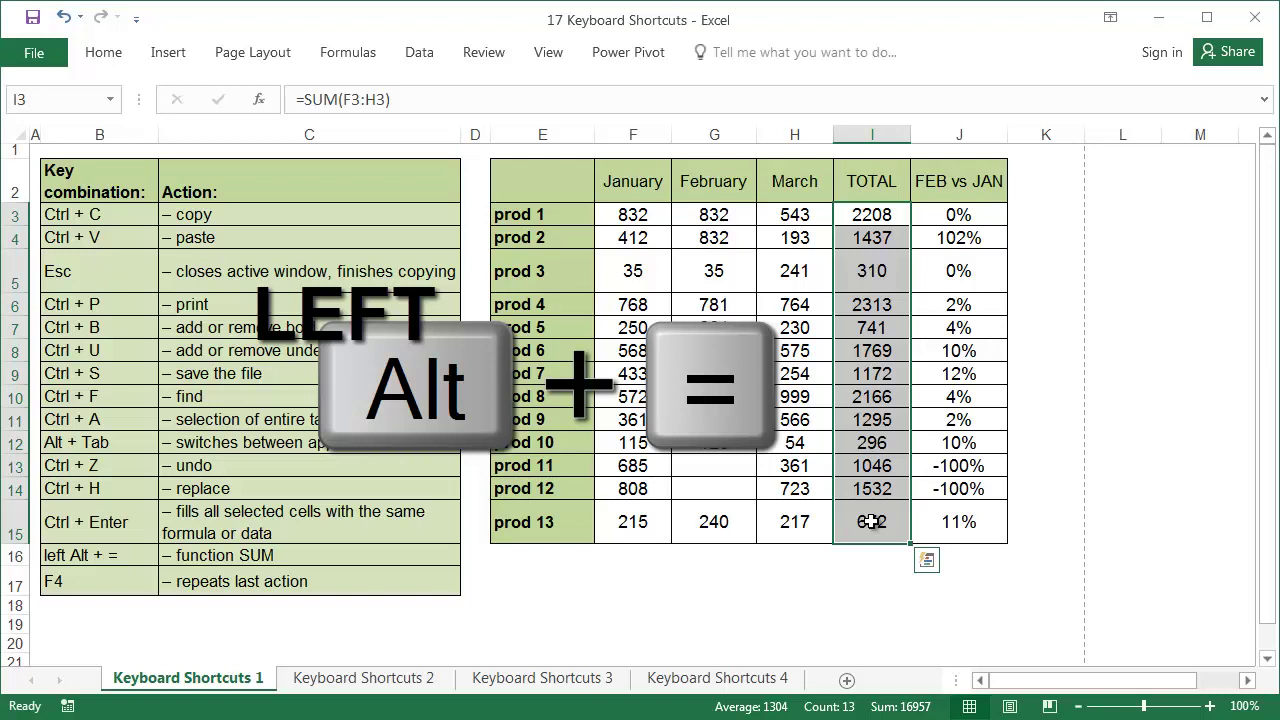
left_click(866, 212)
left_click(867, 268)
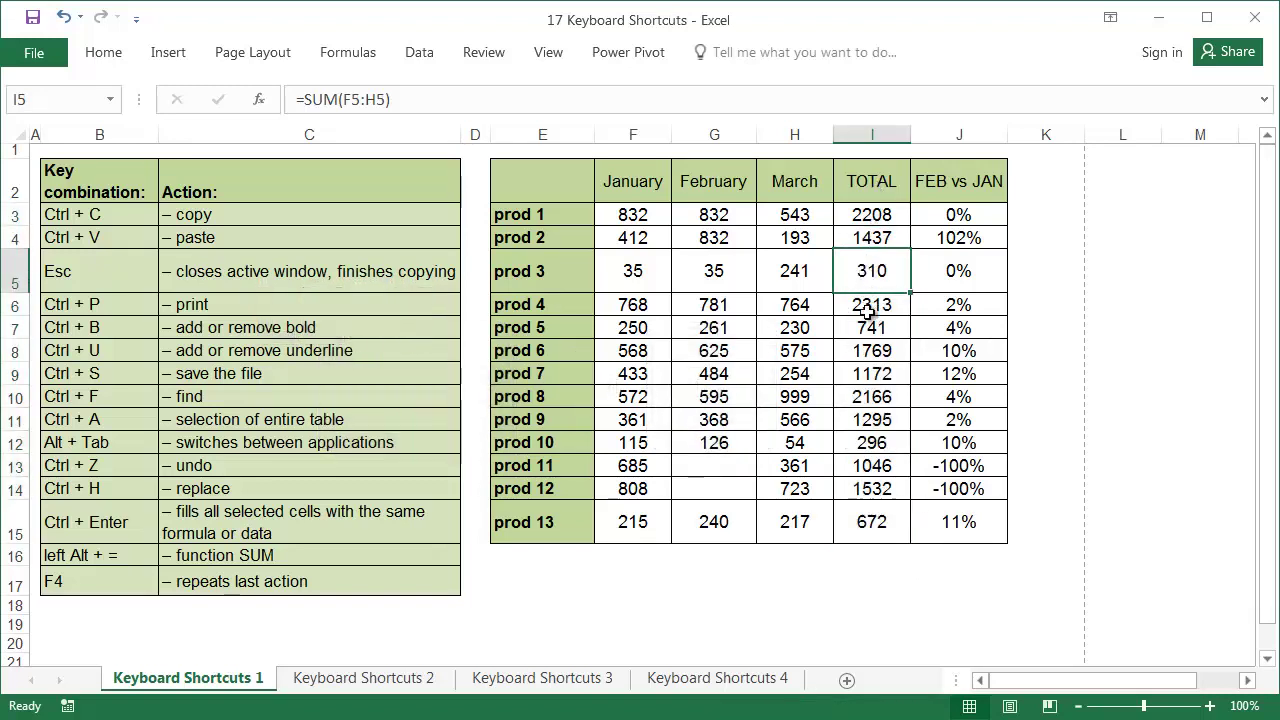
left_click(869, 325)
key("F4")
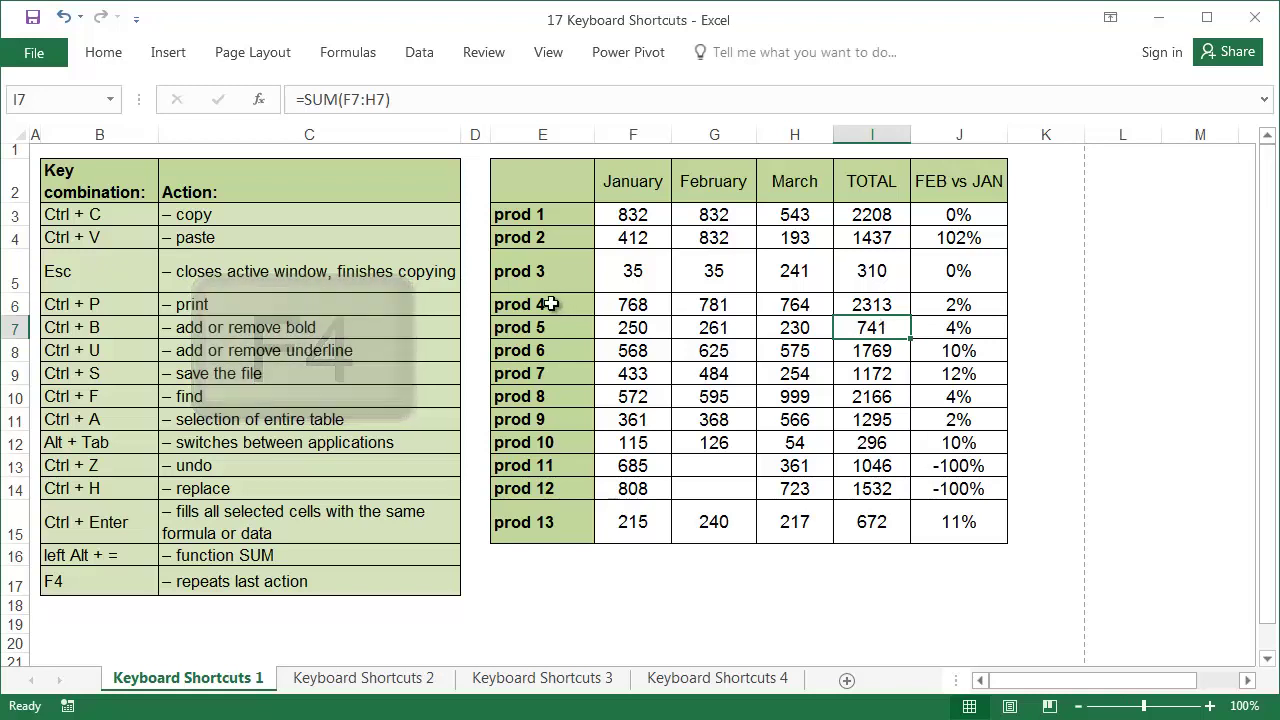
- Insert blank cells above the prod 4 row of the product table, shifting the existing cells down
left_click_drag(558, 306, 922, 297)
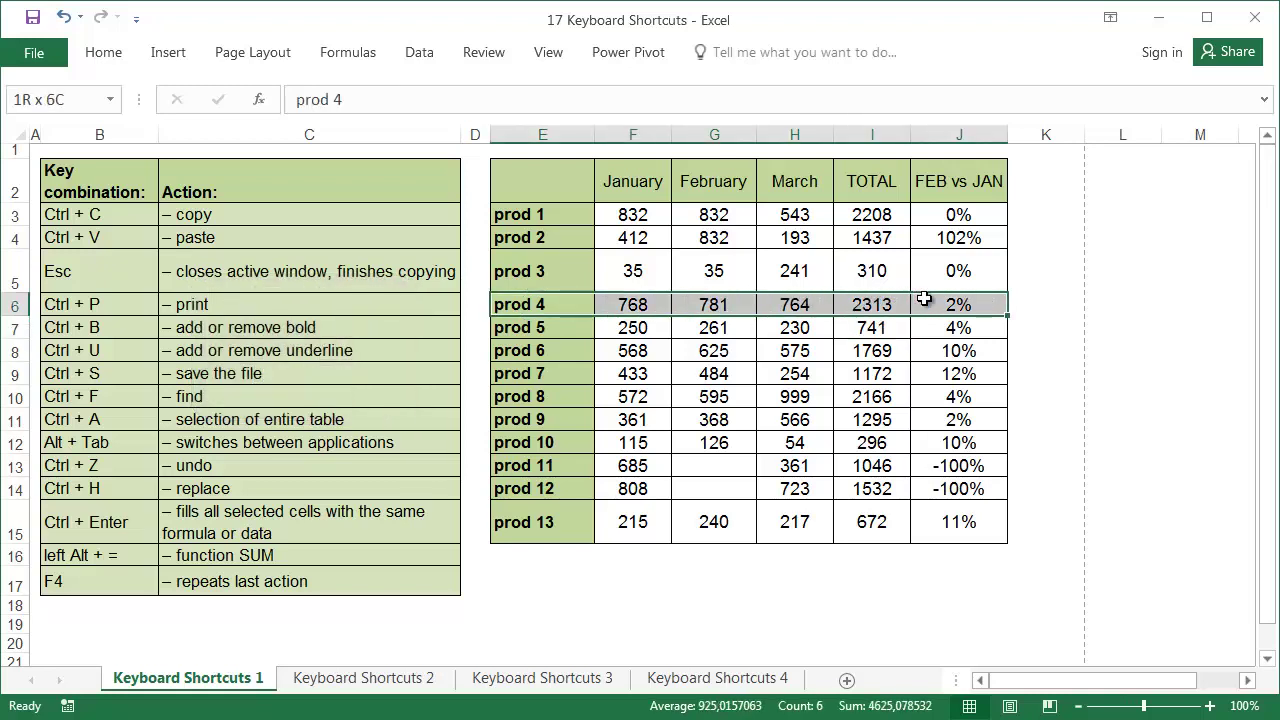
right_click(797, 312)
left_click(850, 489)
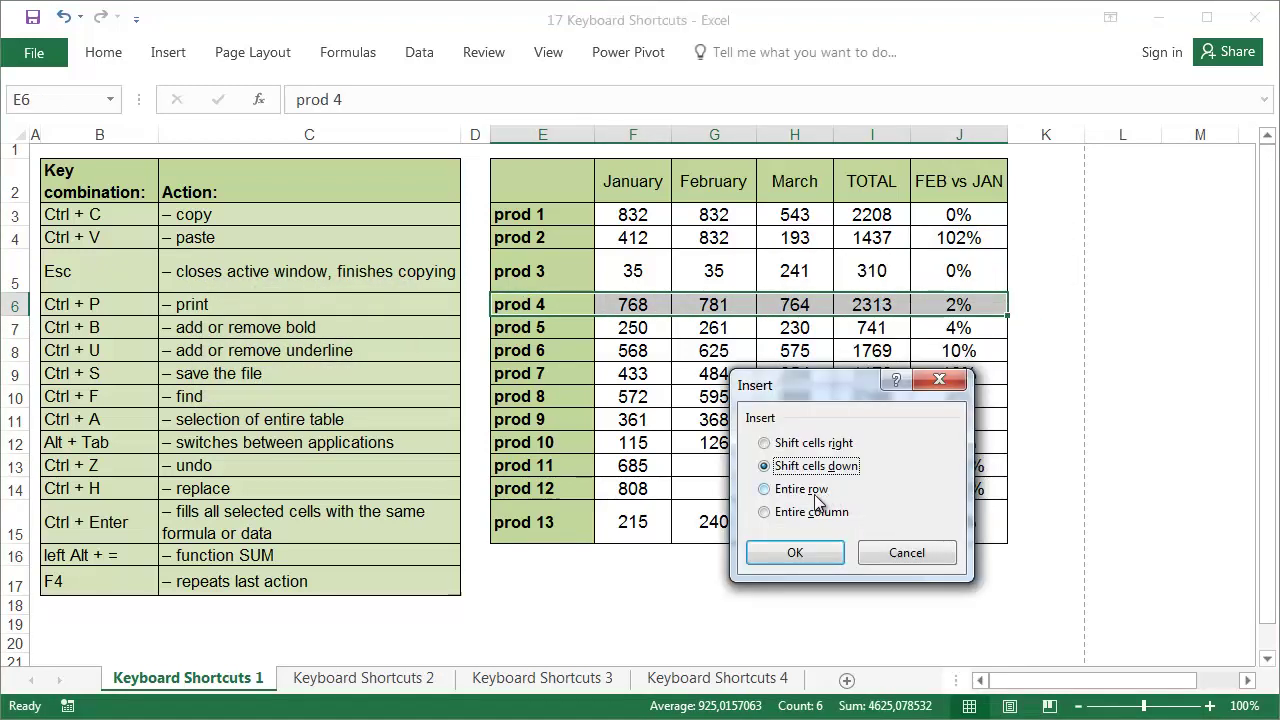
left_click(803, 541)
- Repeat the last cell insertion above the prod 8 row and above the prod 10 row of the product table
left_click_drag(560, 421, 931, 412)
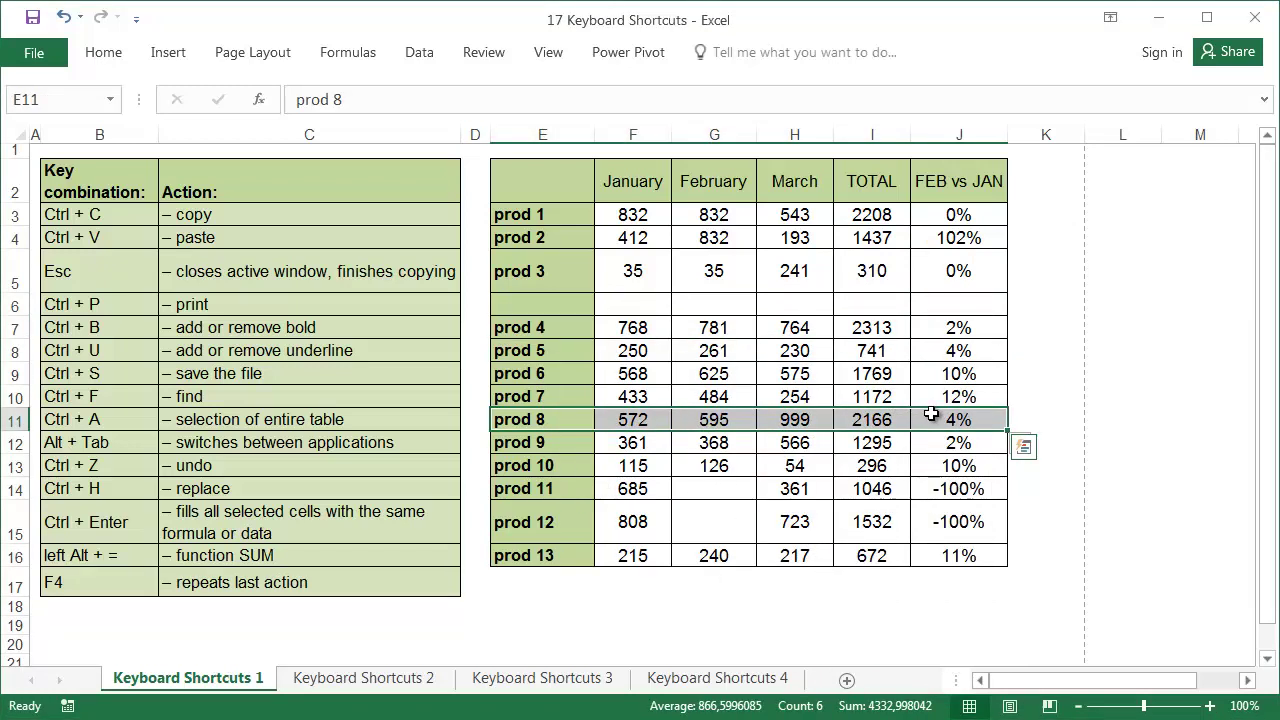
key("F4")
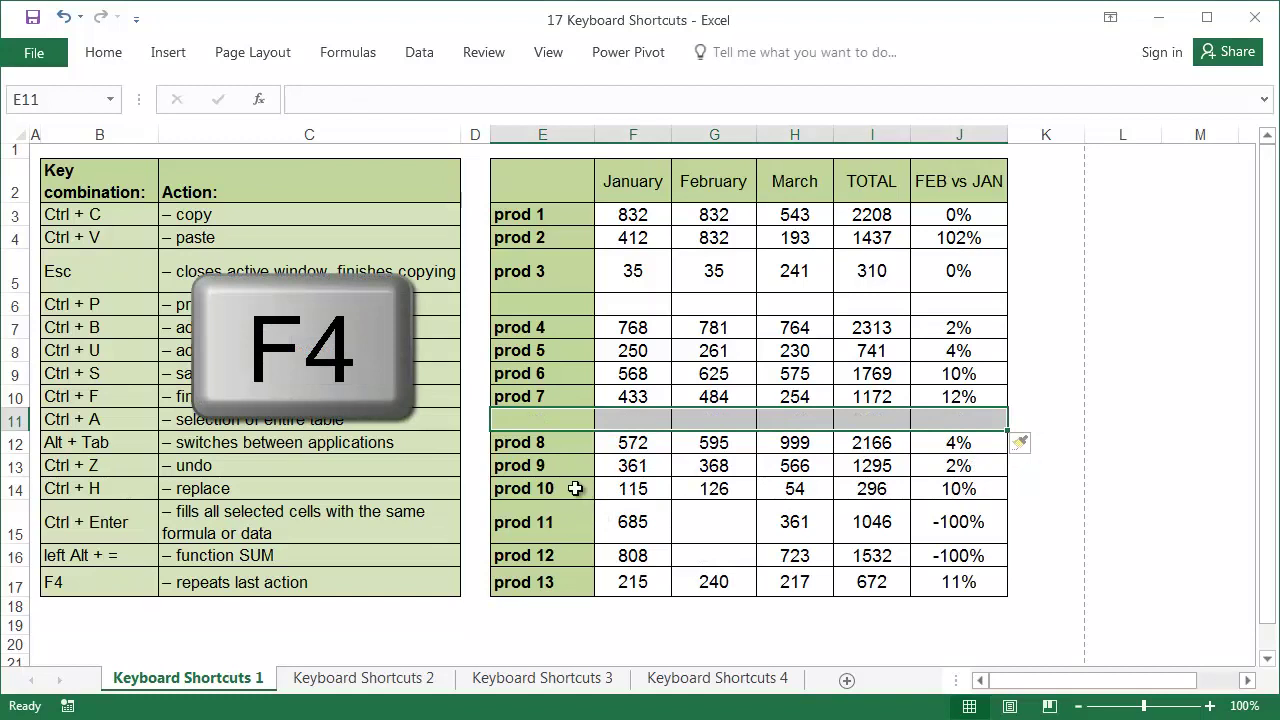
left_click_drag(580, 489, 931, 484)
key("F4")
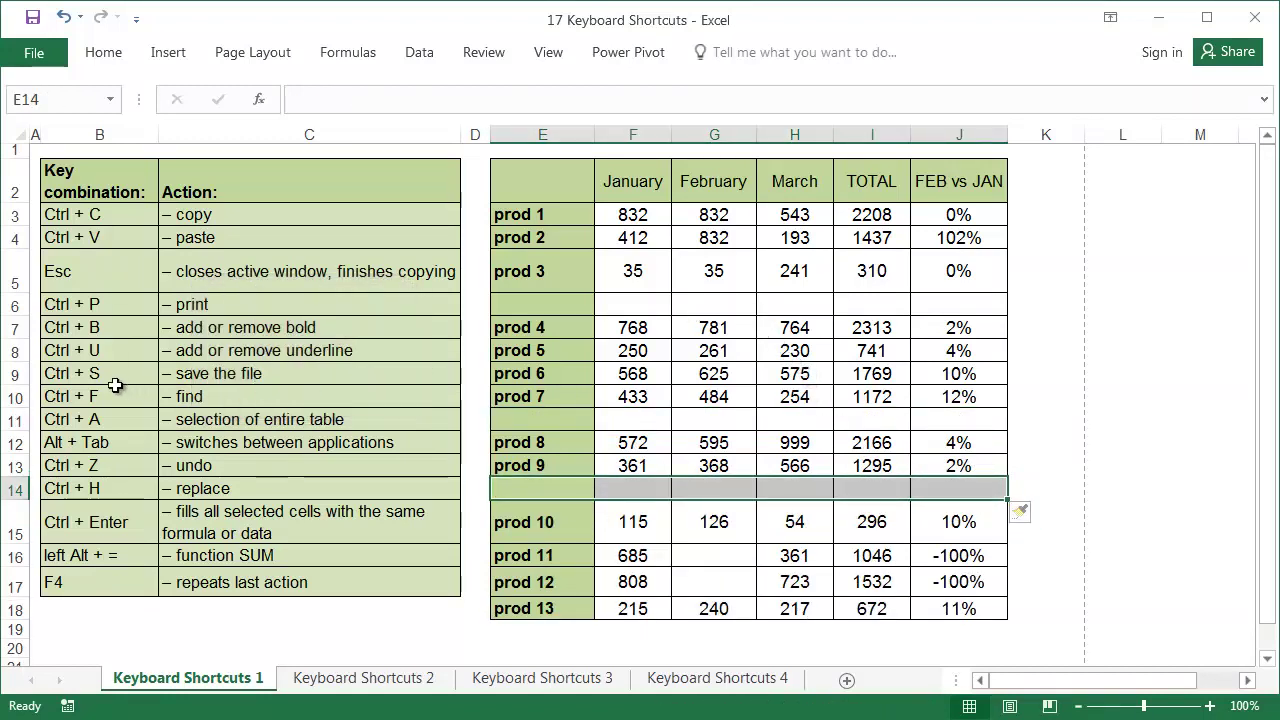
- Repeat the cell insertion on B9:C11 to add three blank rows above Ctrl + S in the shortcut table, and select C10
left_click_drag(117, 380, 313, 425)
key("F4")
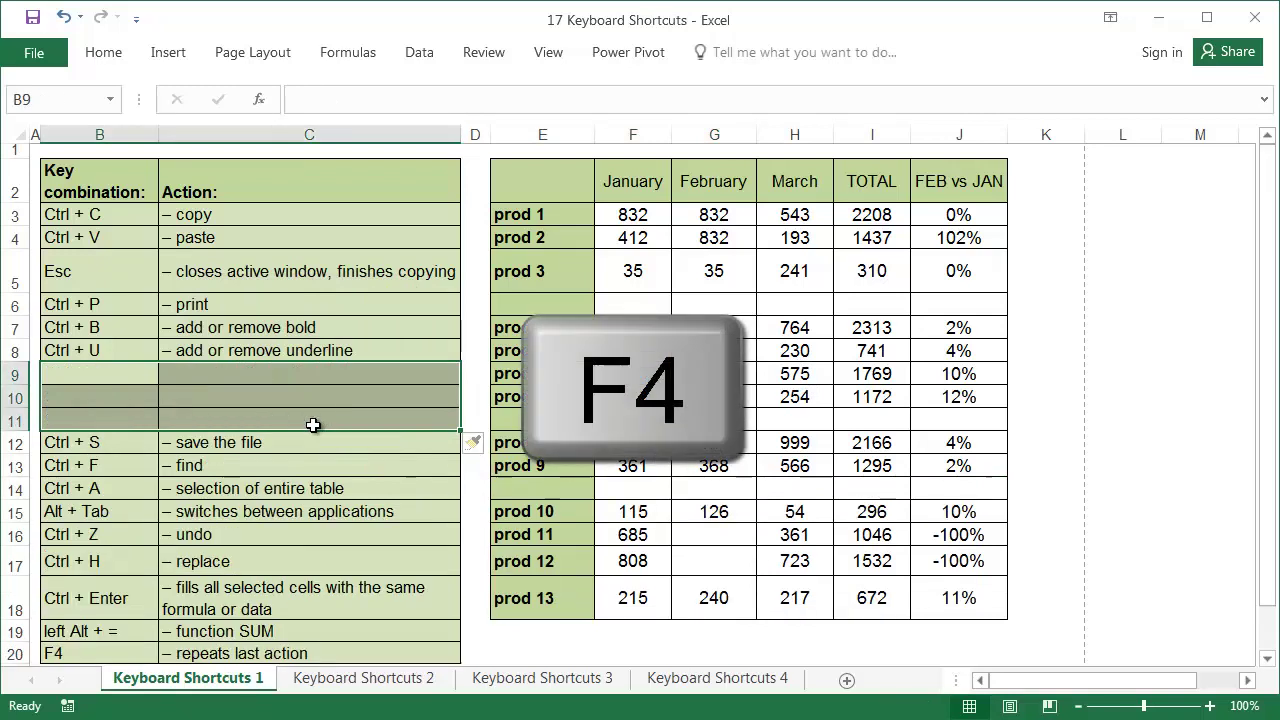
scroll(313, 426, "up", 1)
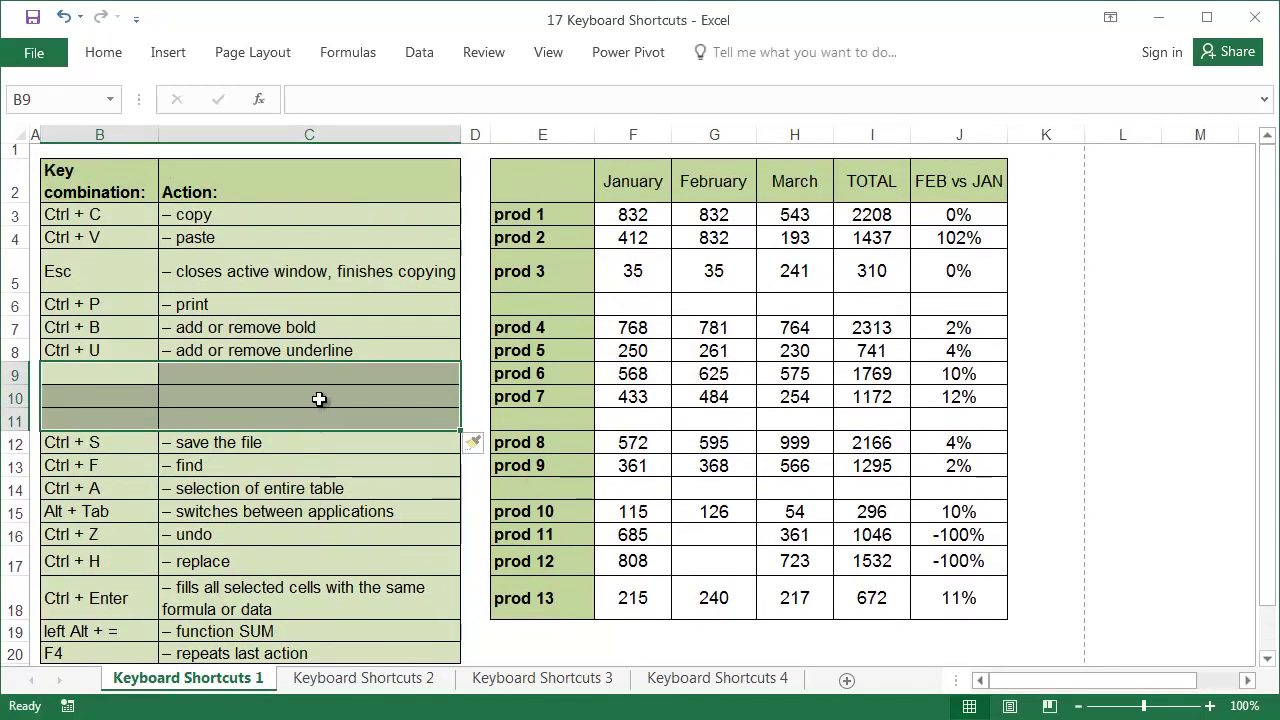
left_click(318, 399)
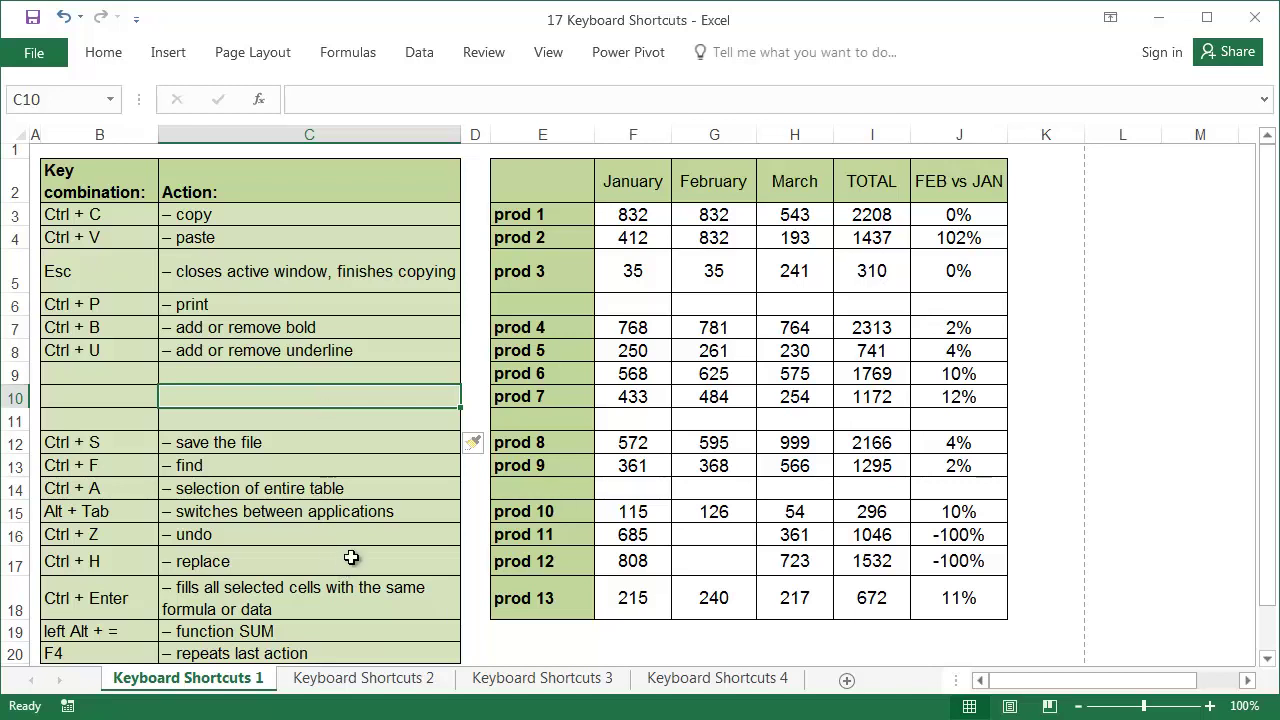
- Switch to the Keyboard Shortcuts 2 sheet and zoom out and back to 100% twice
left_click(370, 678)
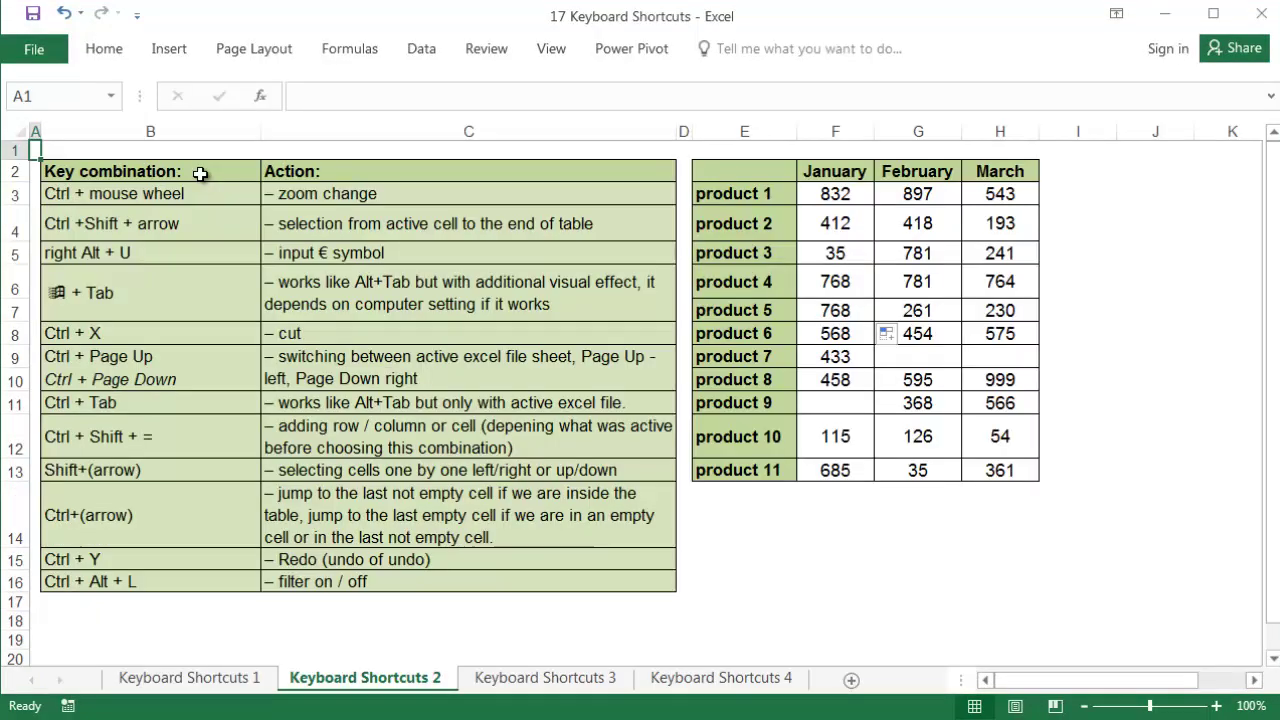
scroll(200, 175, "down", 3)
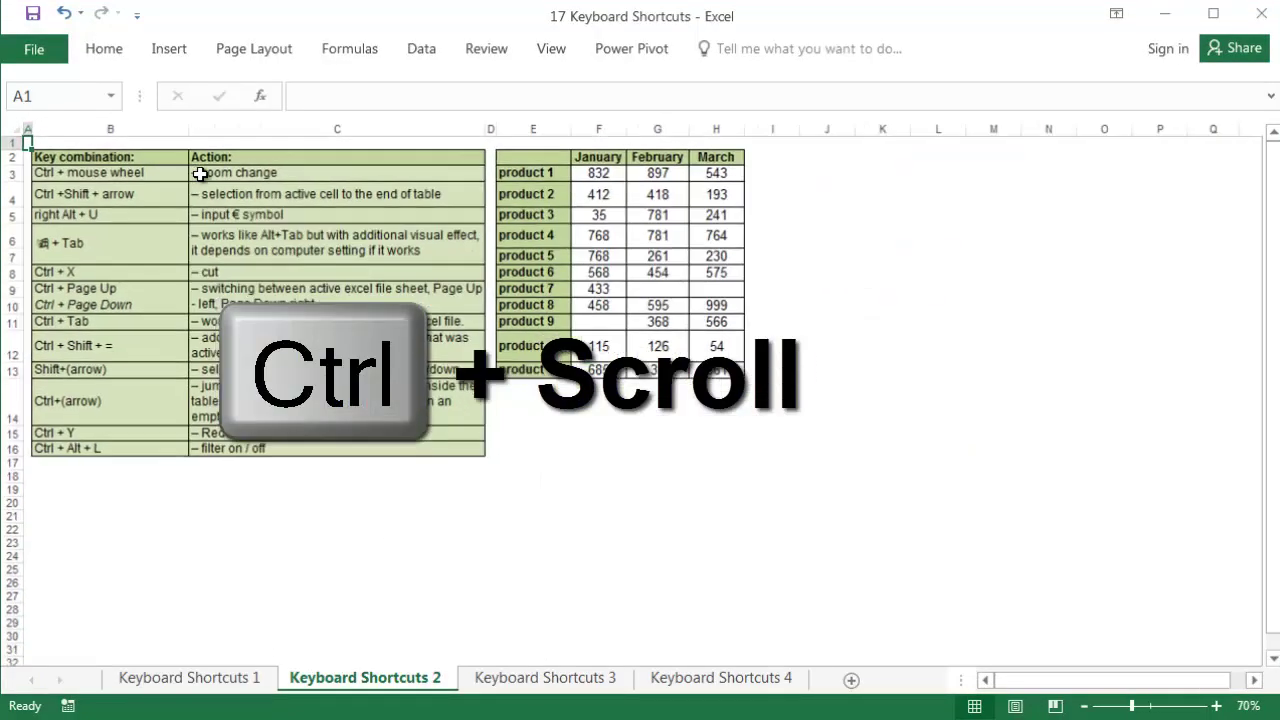
scroll(200, 175, "up", 3)
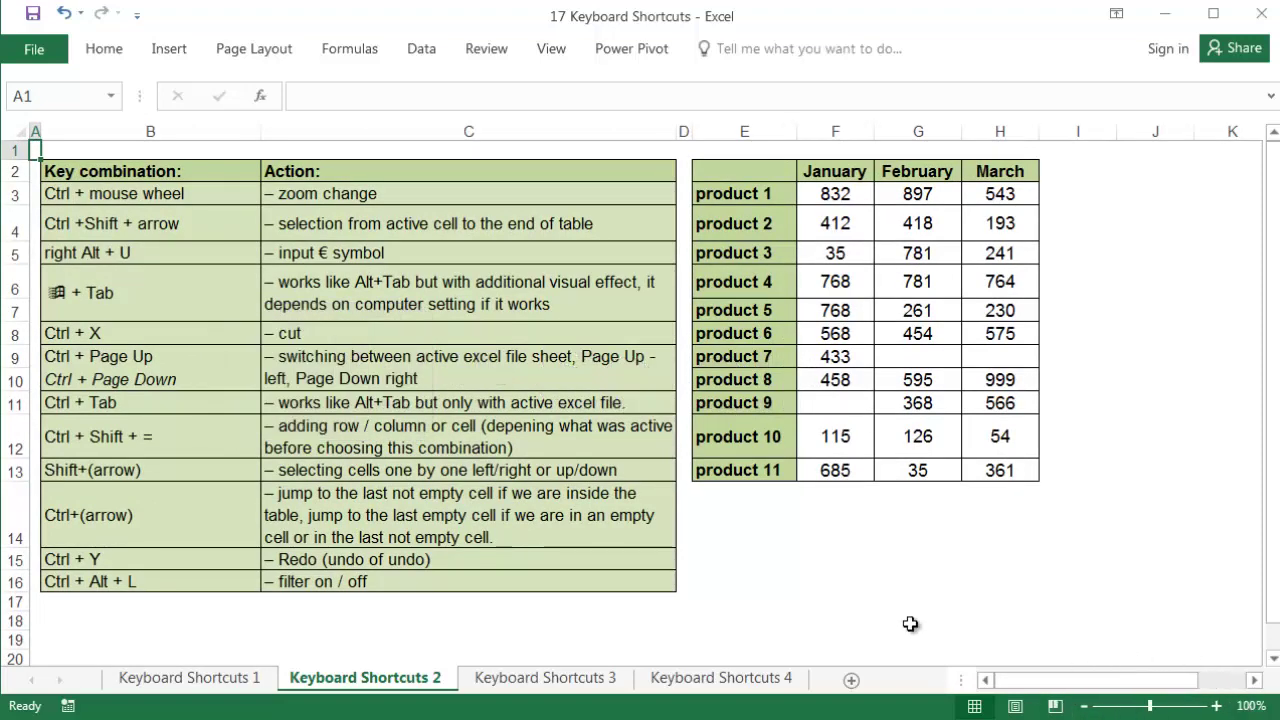
scroll(852, 606, "down", 3)
scroll(854, 606, "up", 1)
scroll(854, 605, "up", 2)
- From the product 3 cell, select down to the column's end, reselect across its row, and extend that selection to the table's last row
left_click(753, 254)
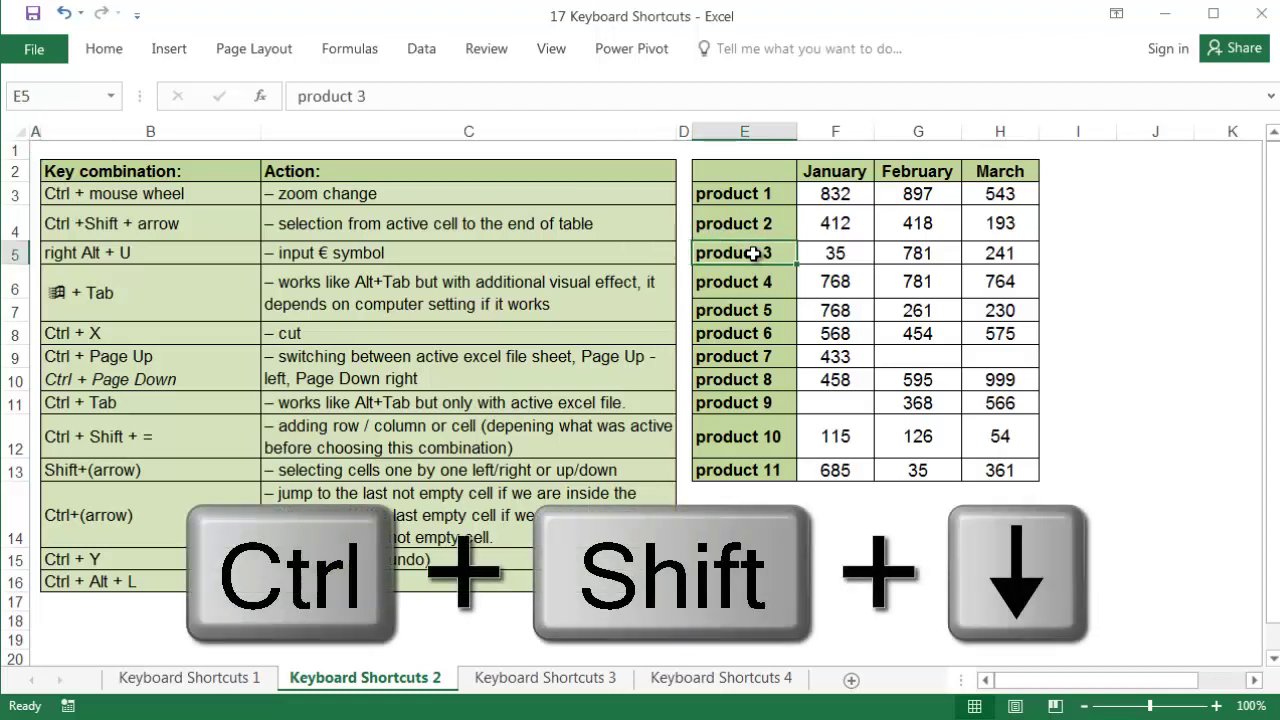
key("ctrl+shift+Down")
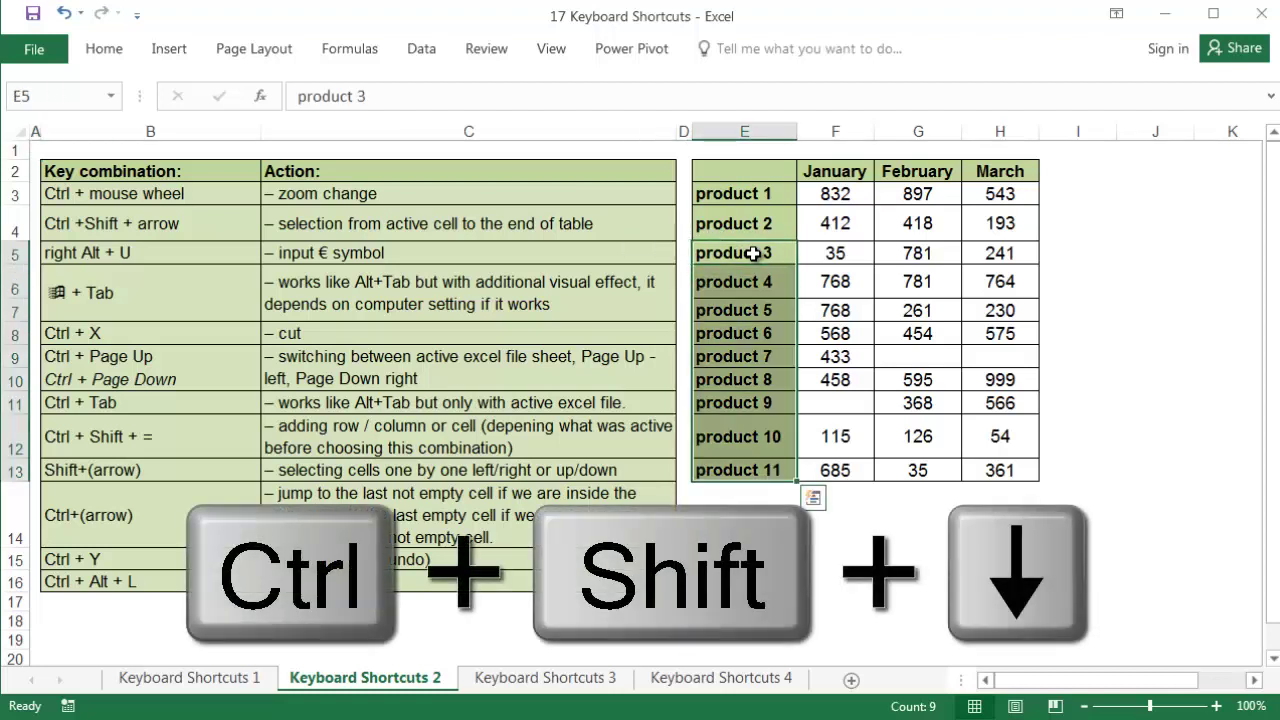
key("Up")
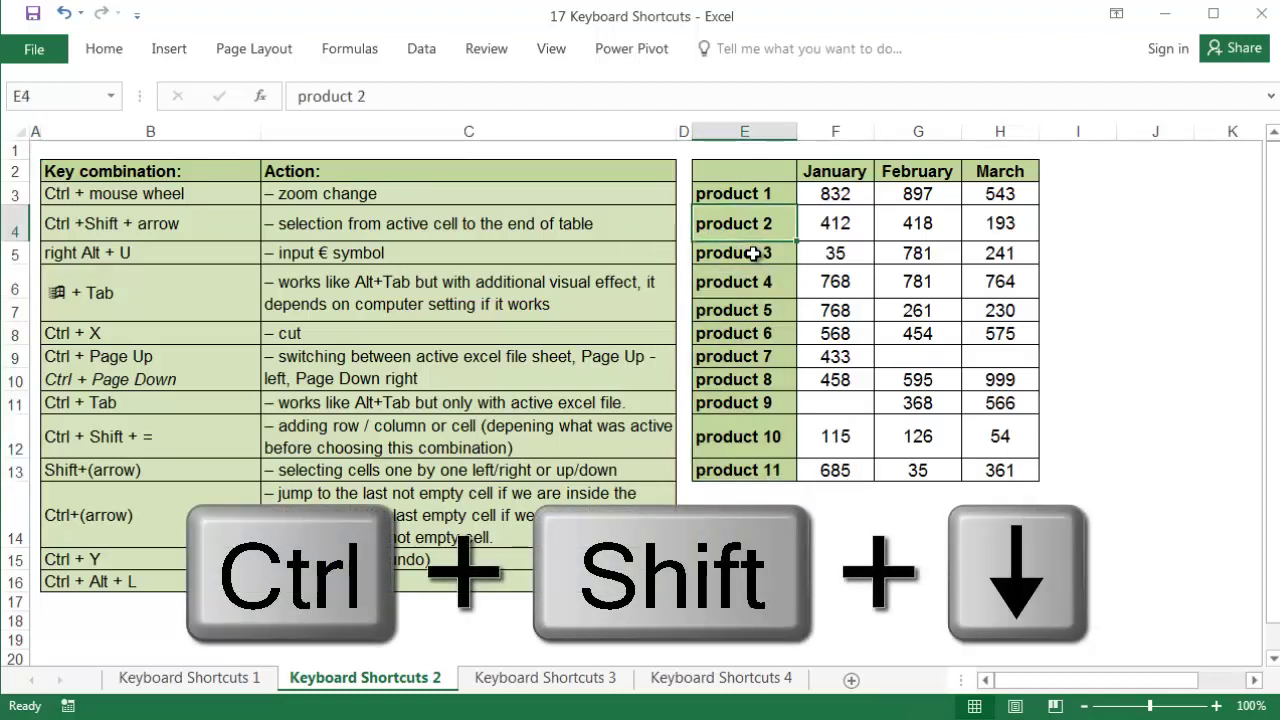
key("Down")
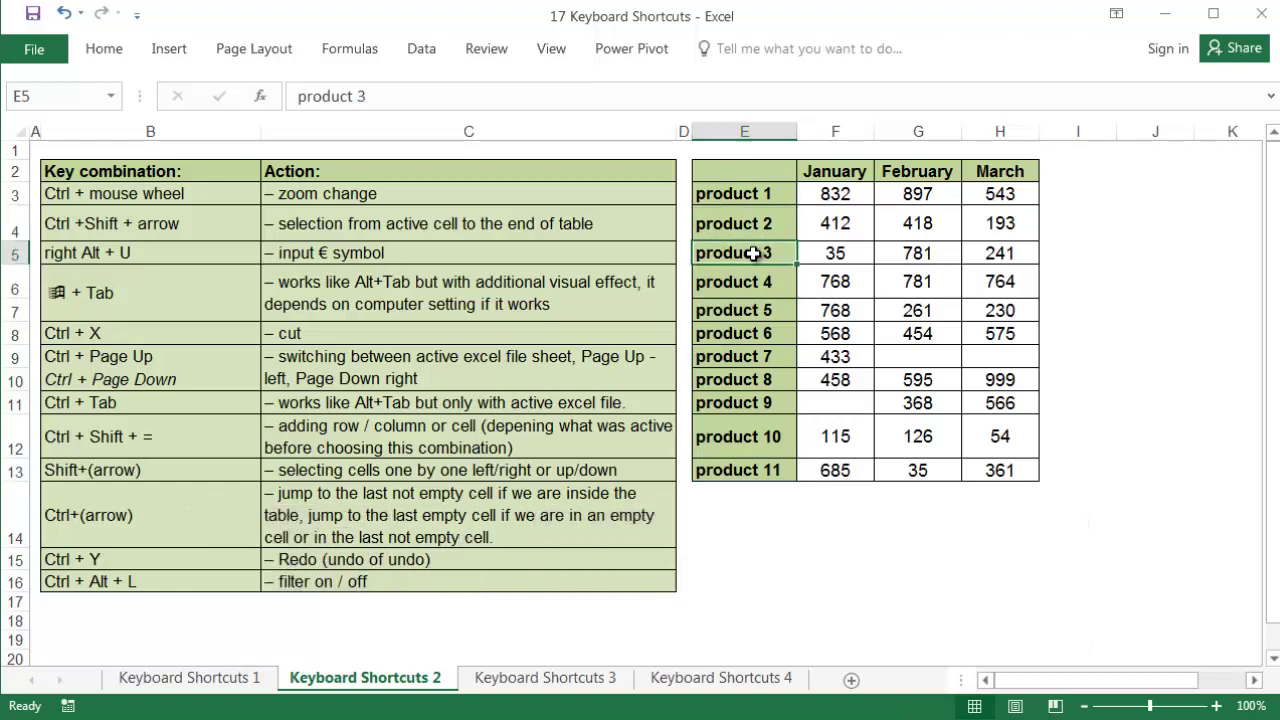
key("ctrl+shift+Right")
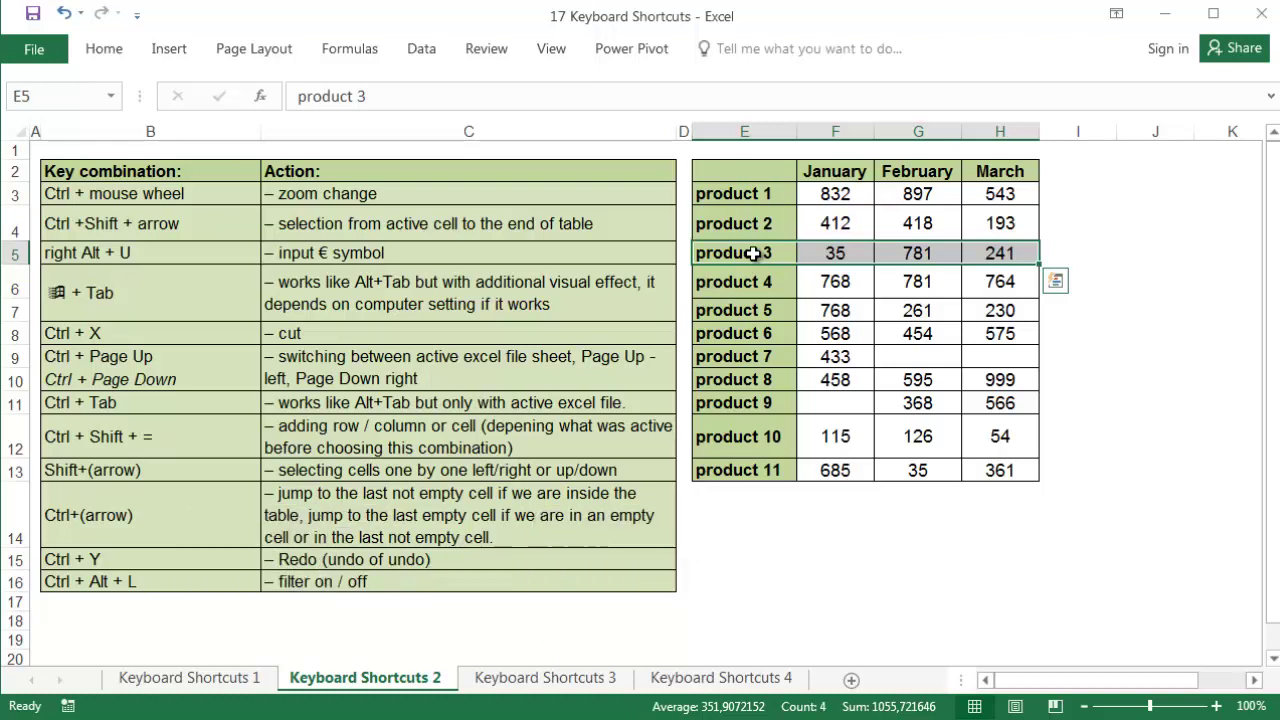
key("ctrl+shift+Down")
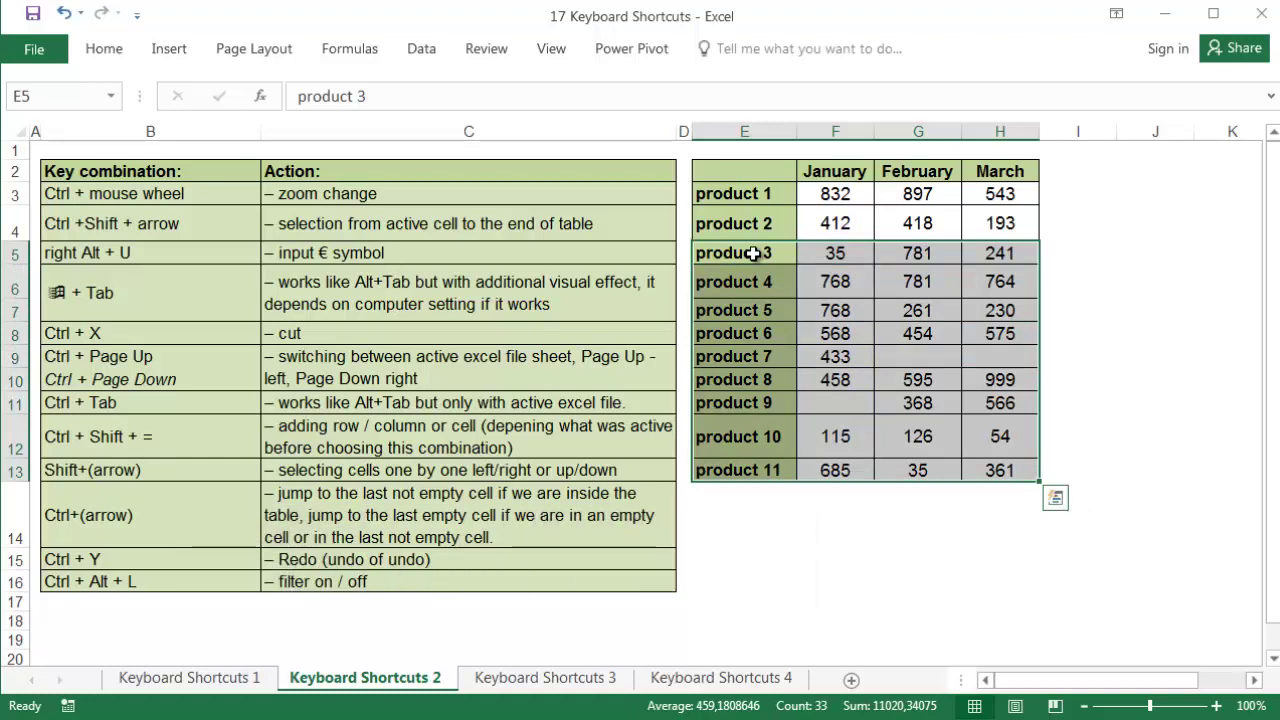
- Enter the € symbol in cell F14 below the January column
left_click(828, 538)
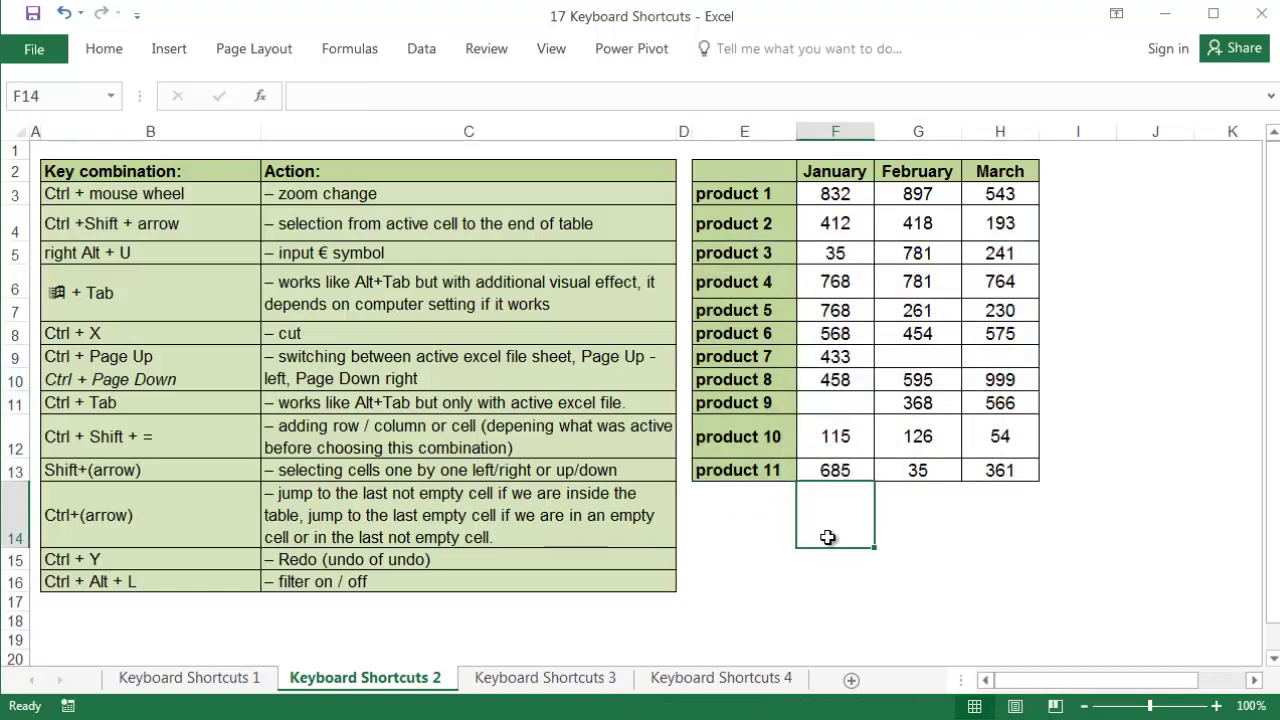
type("€")
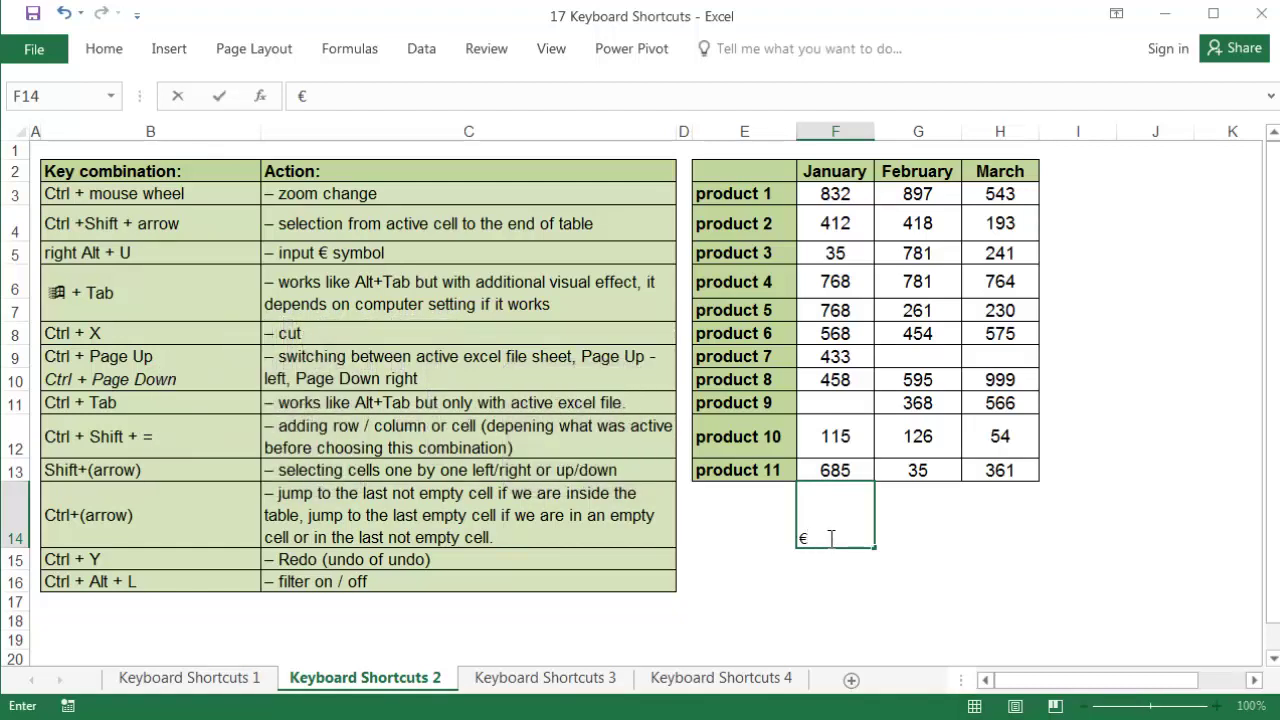
key("Return")
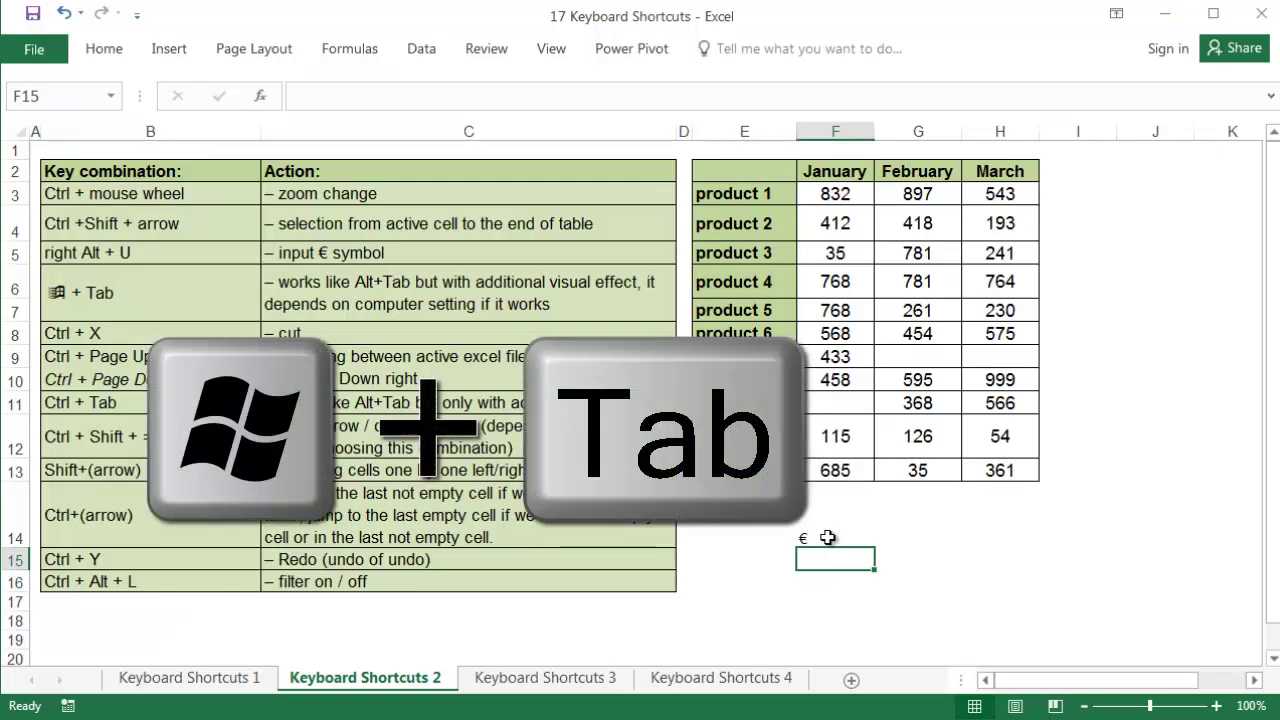
- Flip through the open application windows in the 3D window switcher and return to the workbook
key("super+Tab")
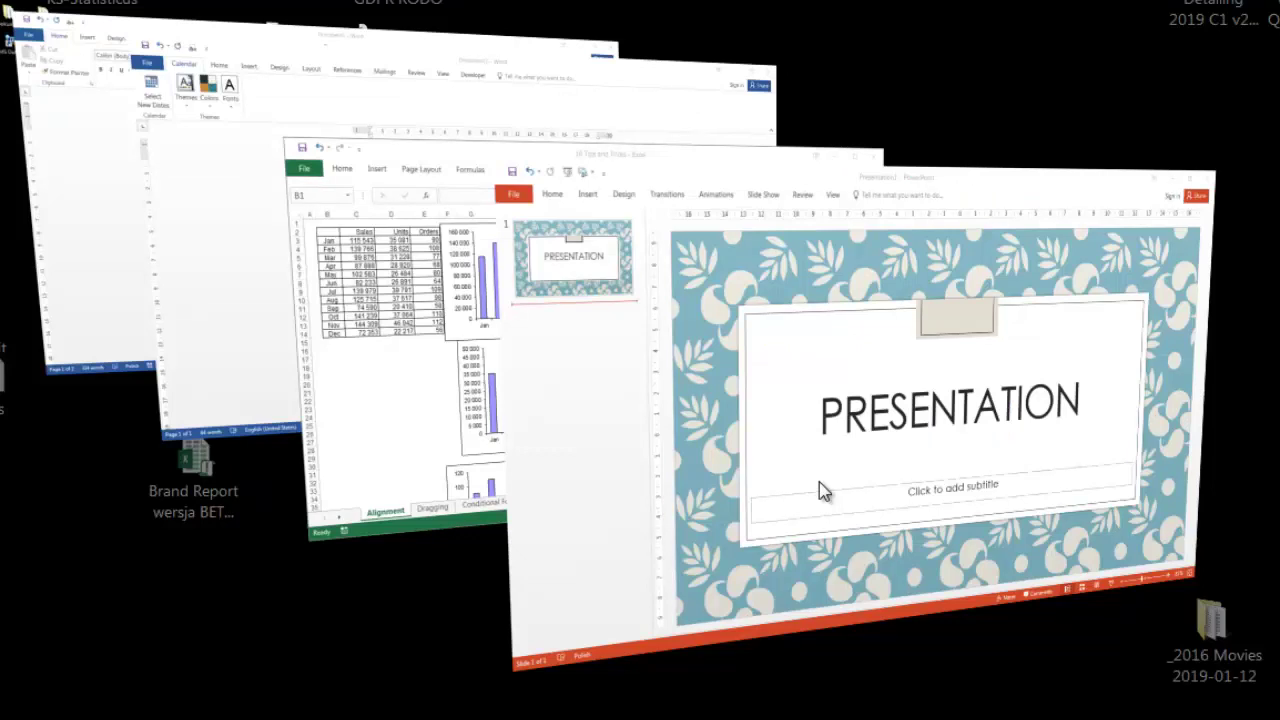
key("super+Tab")
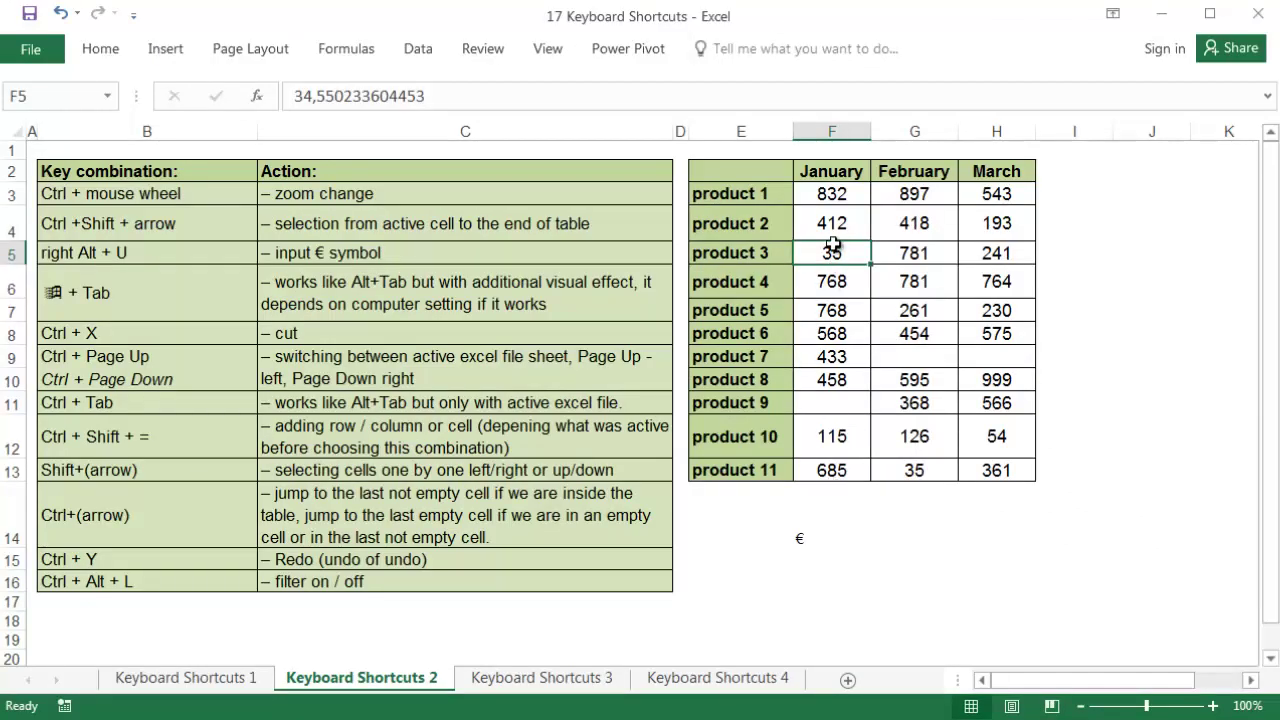
- Cut product 3's January value from F5 and paste it into product 11's February cell, G13
key("ctrl+x")
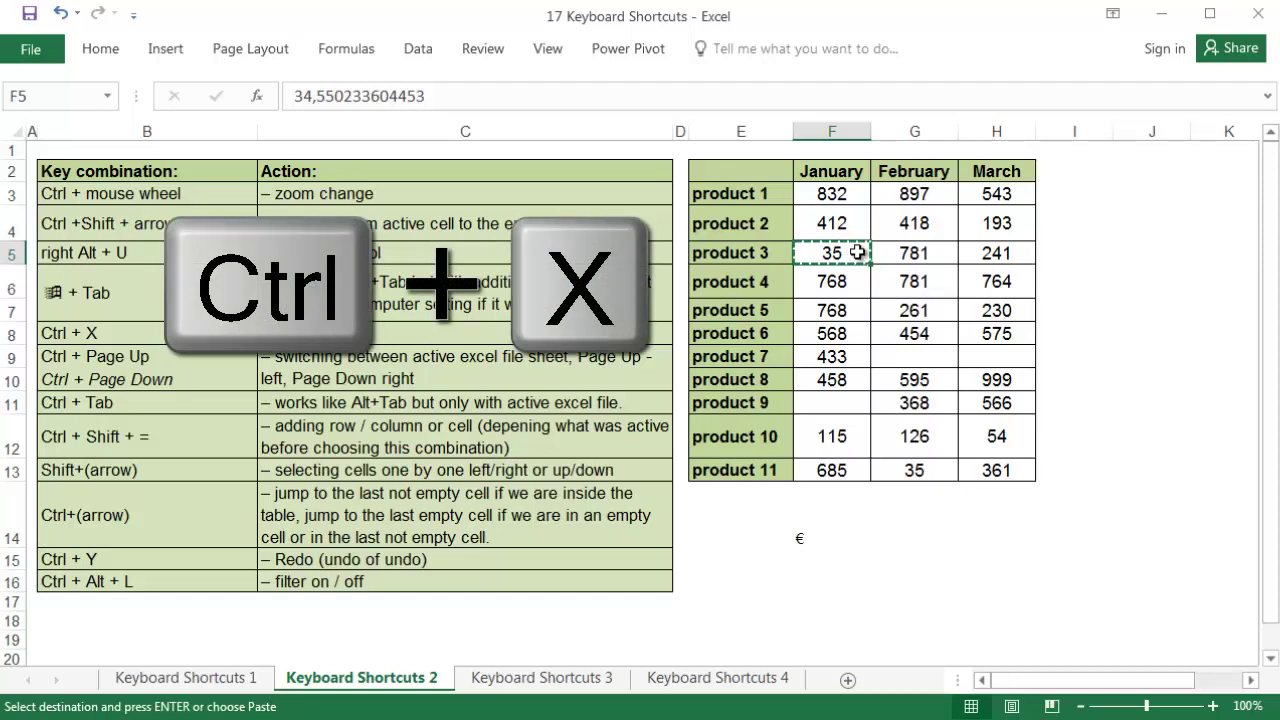
left_click(900, 472)
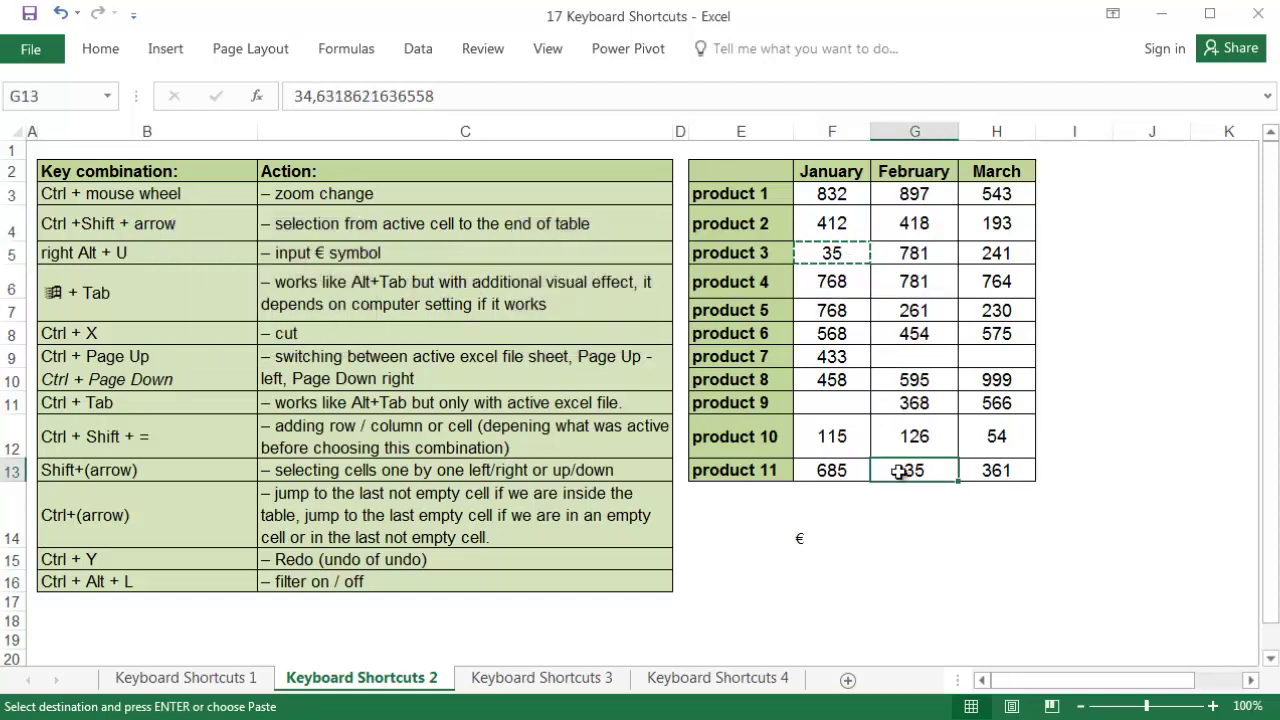
key("ctrl+v")
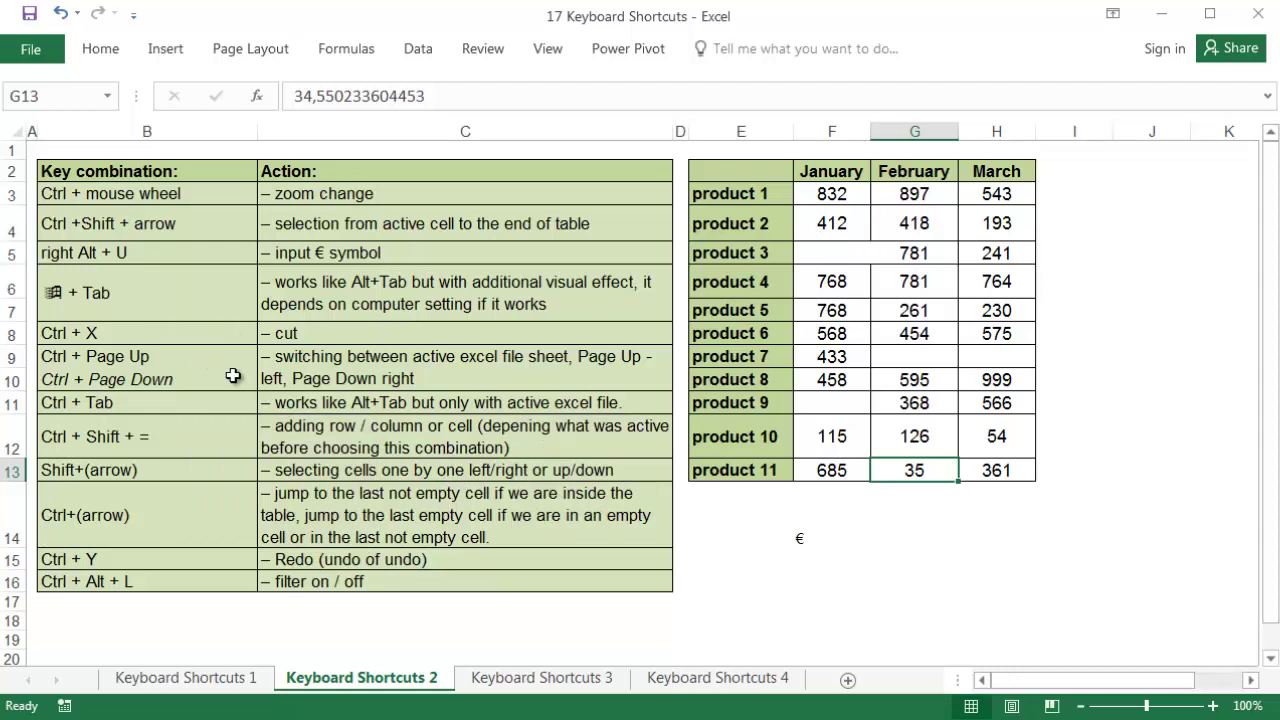
- Cycle back and forth through the sheets Keyboard Shortcuts 1 to 4, finishing on Keyboard Shortcuts 1
key("ctrl+Page_Up")
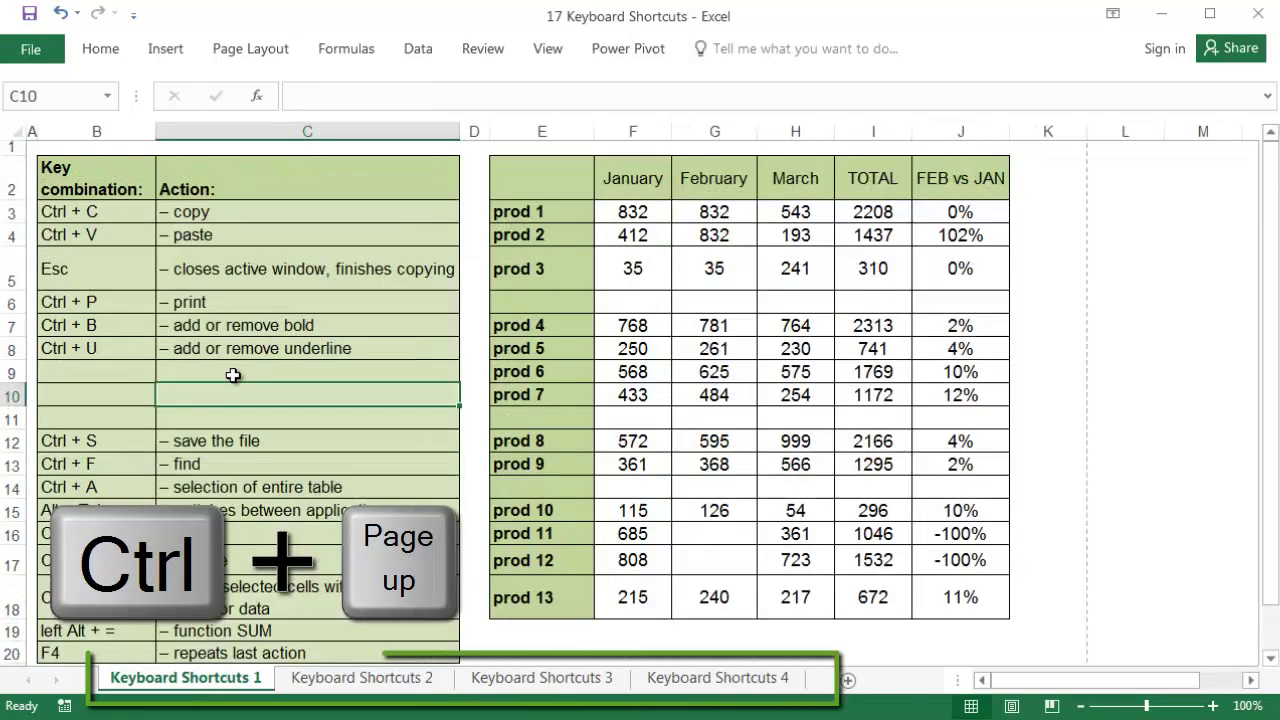
key("ctrl+Page_Down")
key("ctrl+Page_Down")
key("ctrl+Page_Down")
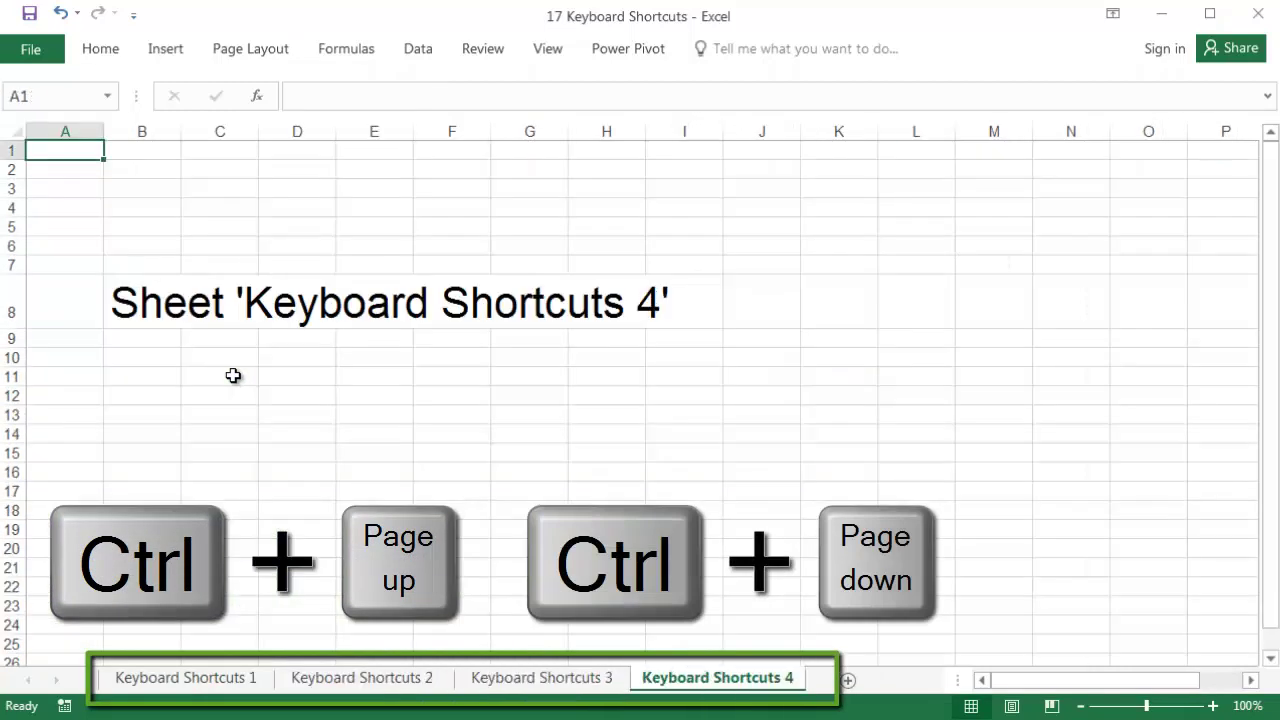
key("ctrl+Page_Up")
key("ctrl+Page_Up")
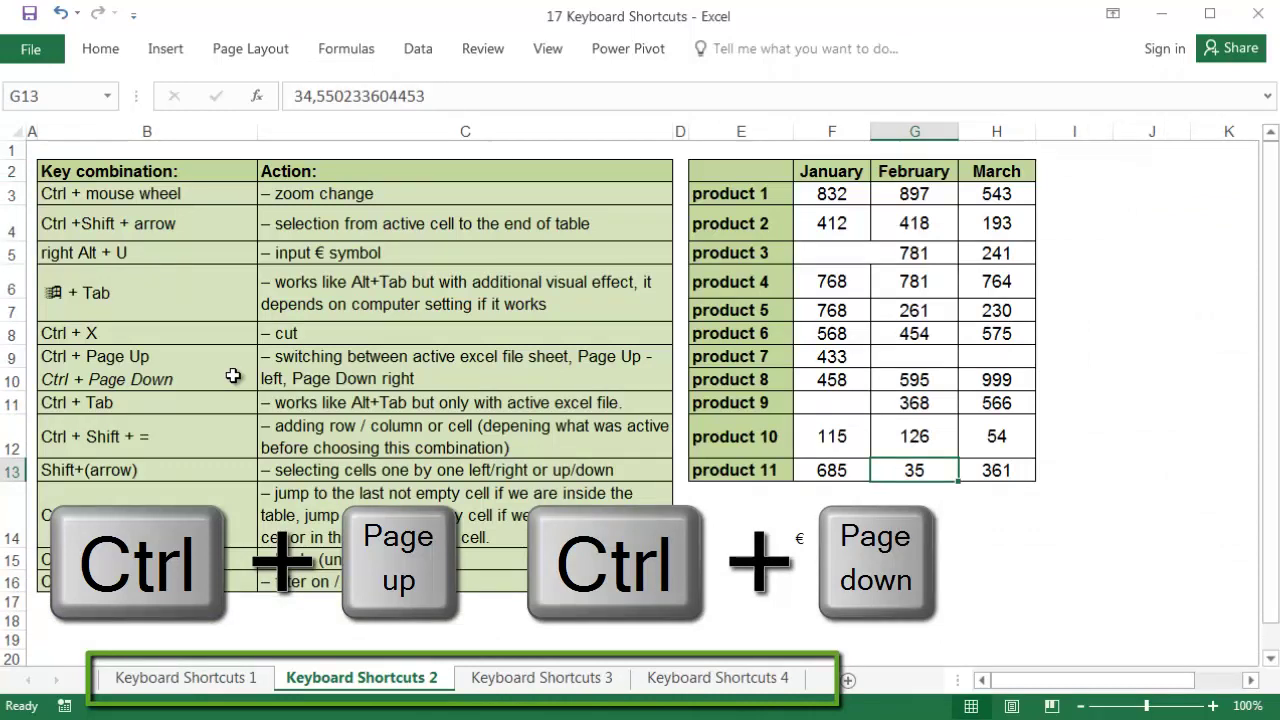
key("ctrl+Page_Down")
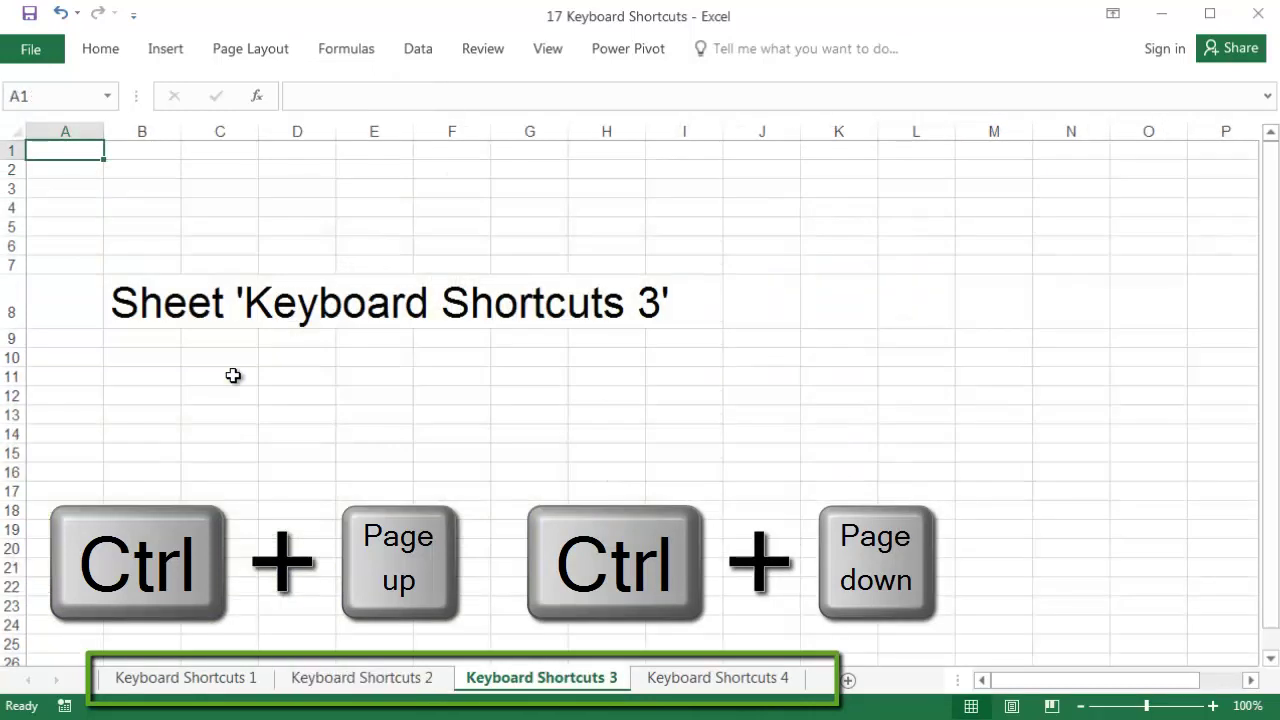
key("ctrl+Page_Down")
key("ctrl+Page_Up")
key("ctrl+Page_Up")
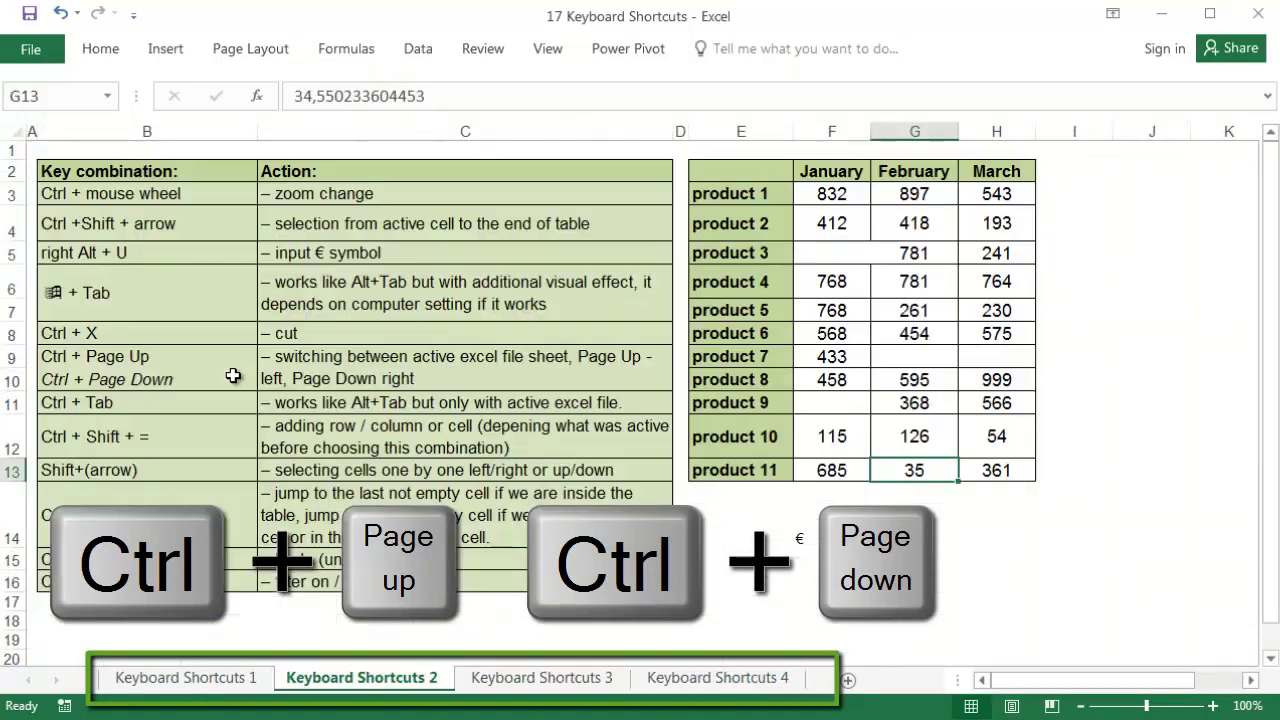
key("ctrl+Page_Up")
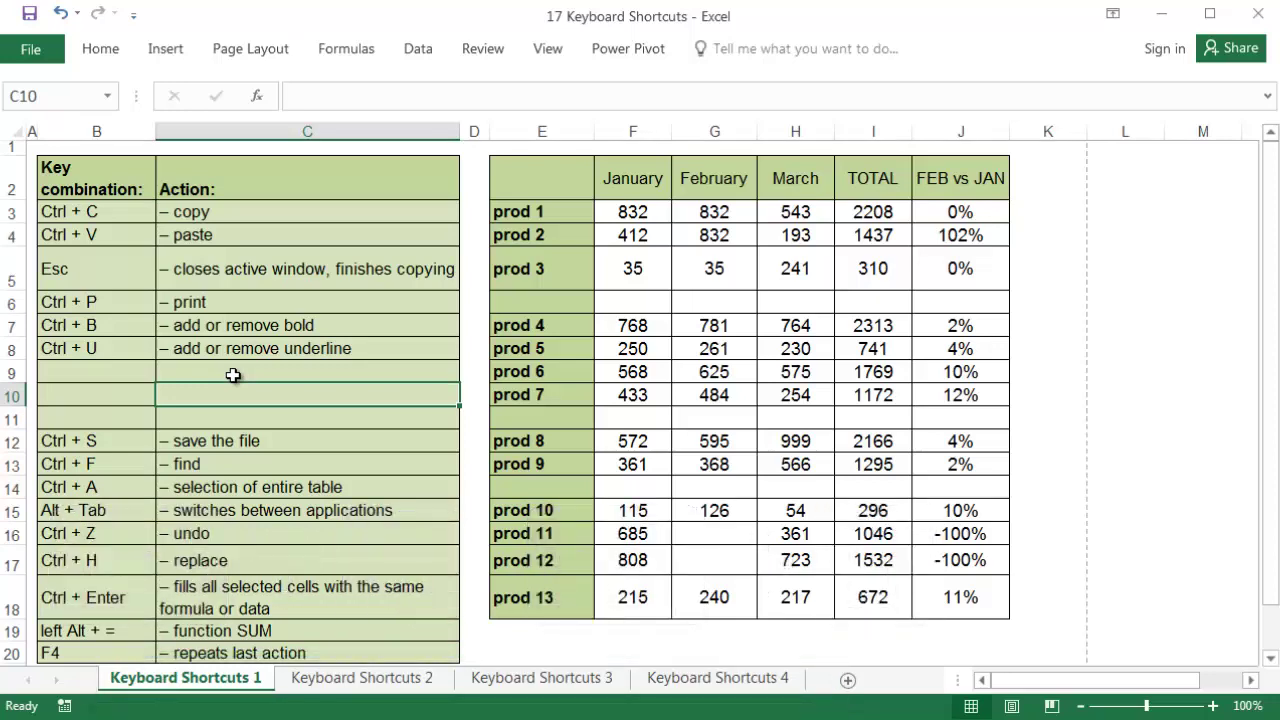
- Switch to the open workbook 16 Tips and Tricks and return to the Keyboard Shortcuts 2 sheet of 17 Keyboard Shortcuts
key("ctrl+Tab")
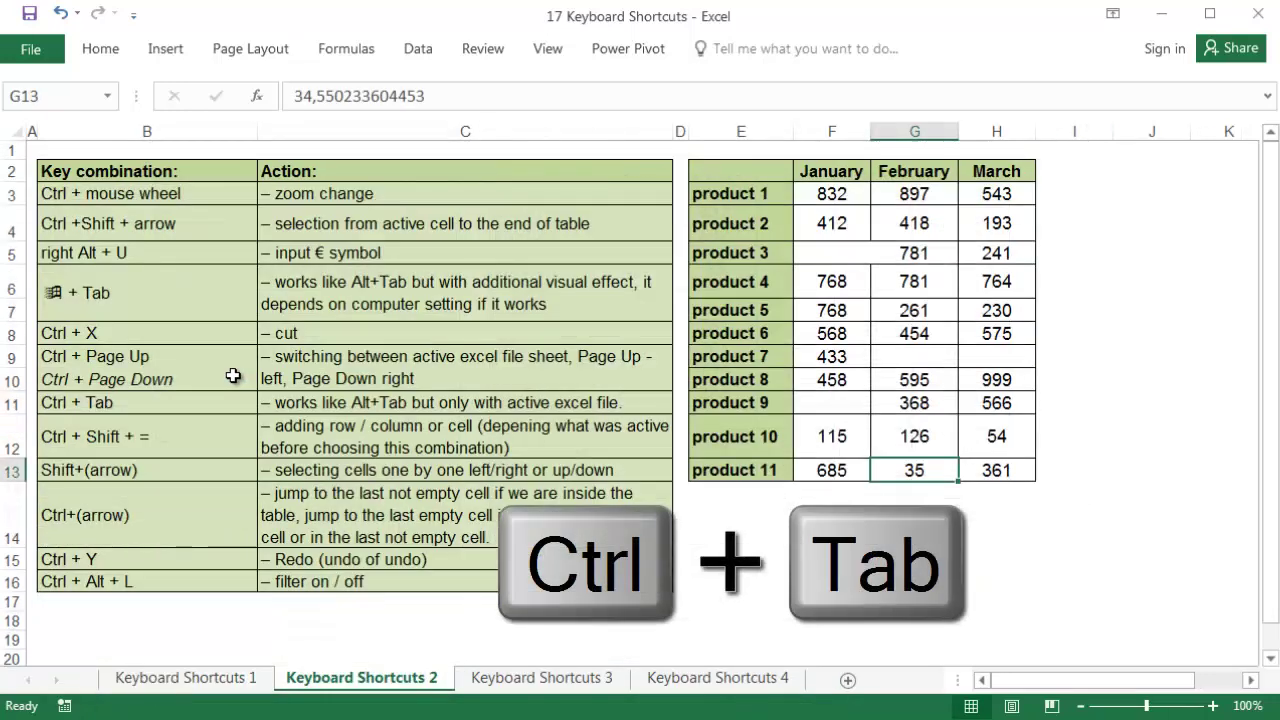
key("ctrl+Tab")
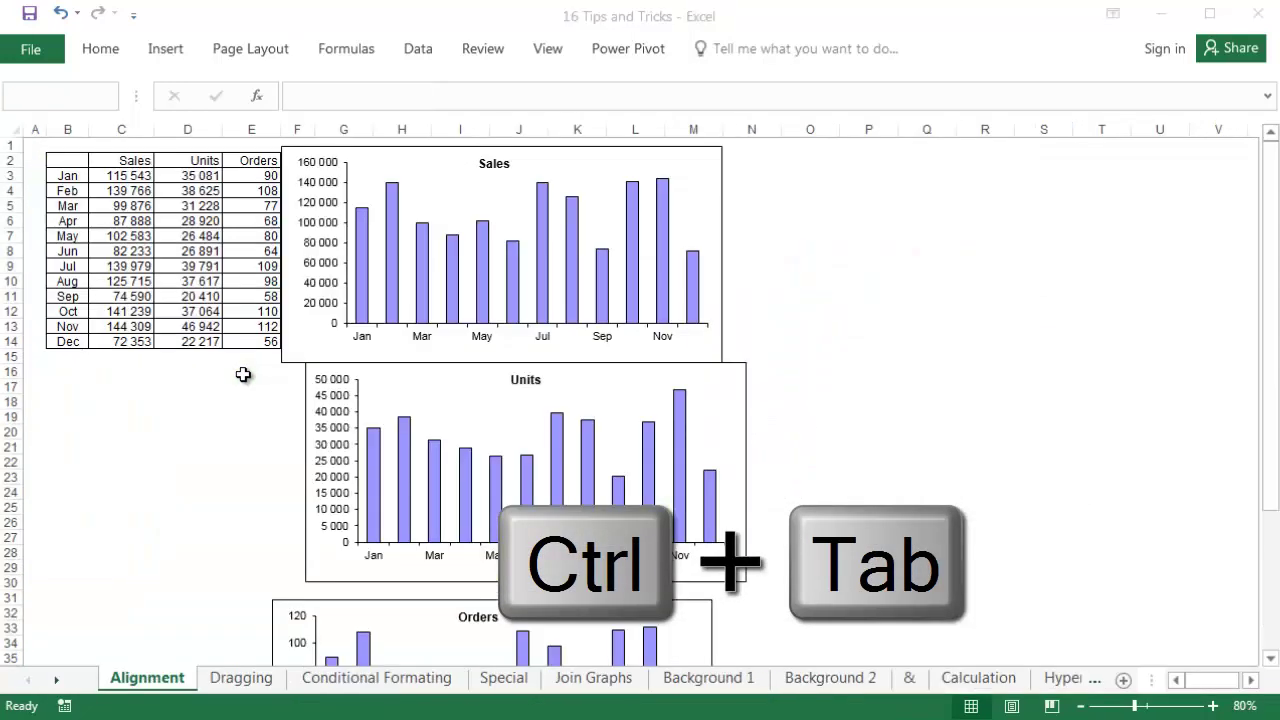
key("ctrl+Tab")
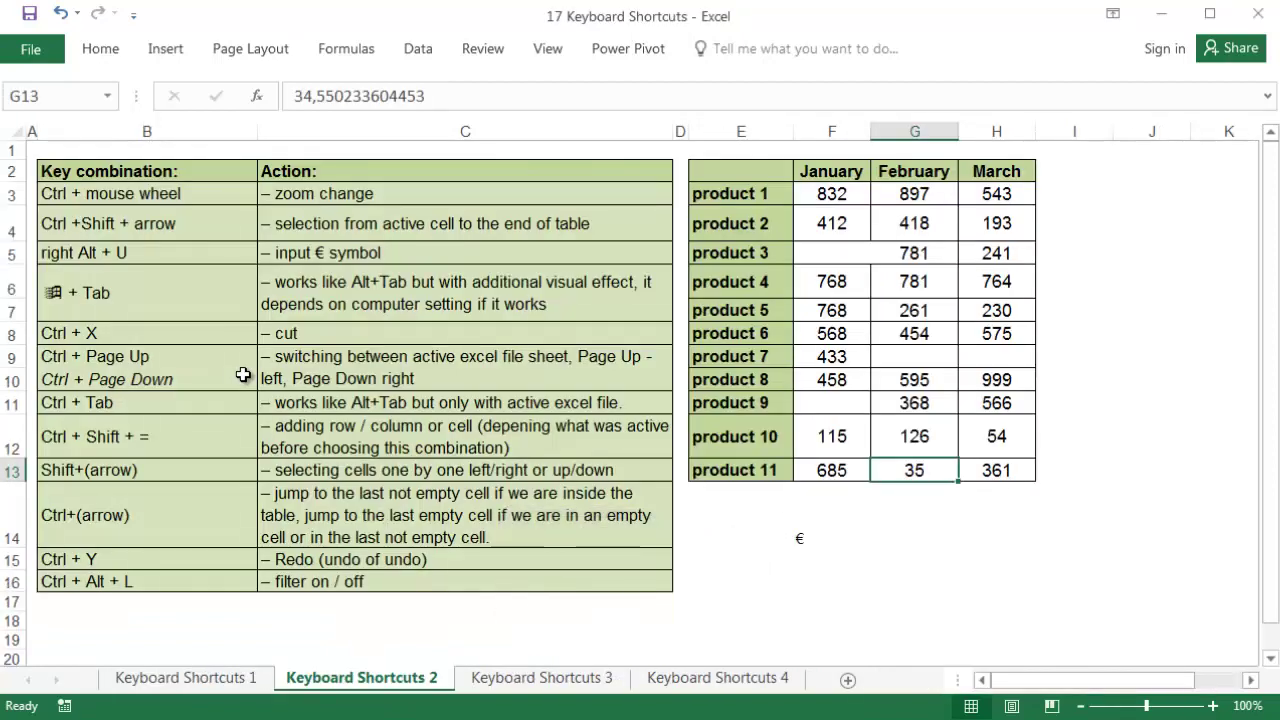
- Insert one blank row above product 5 and another above product 9
left_click_drag(720, 333, 850, 310)
left_click(14, 310)
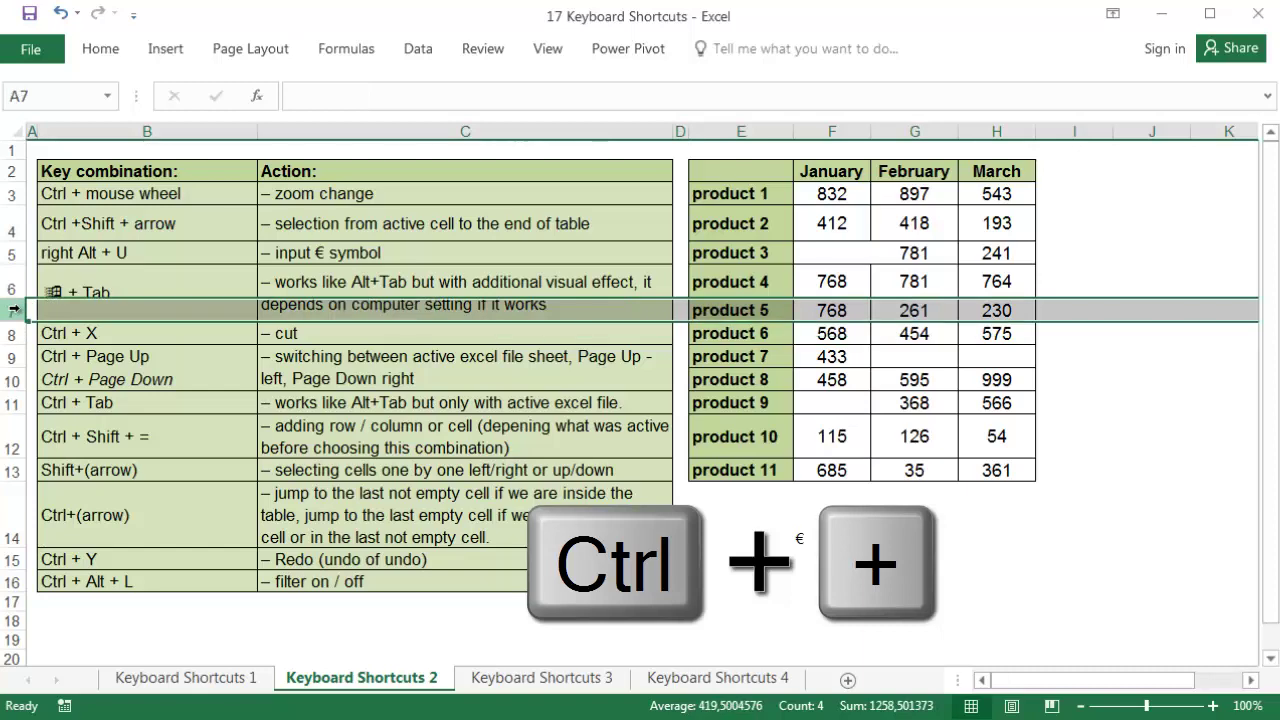
key("ctrl+plus")
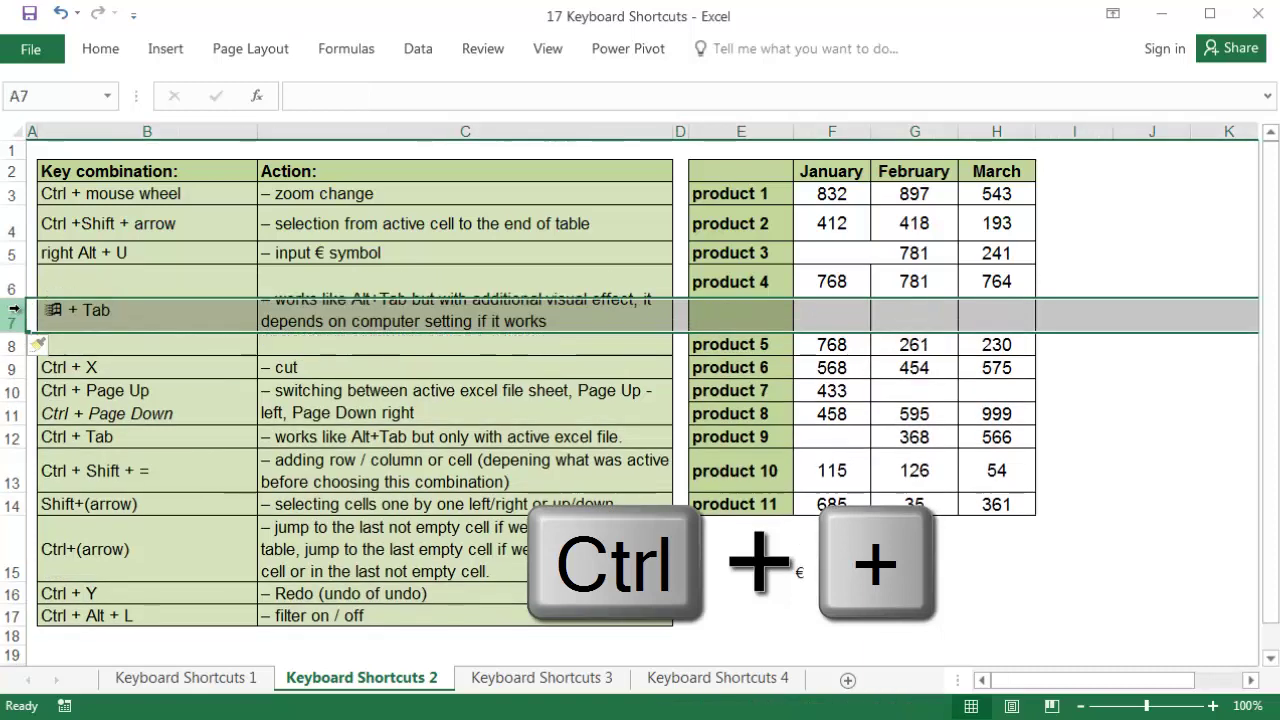
left_click(14, 437)
key("ctrl+plus")
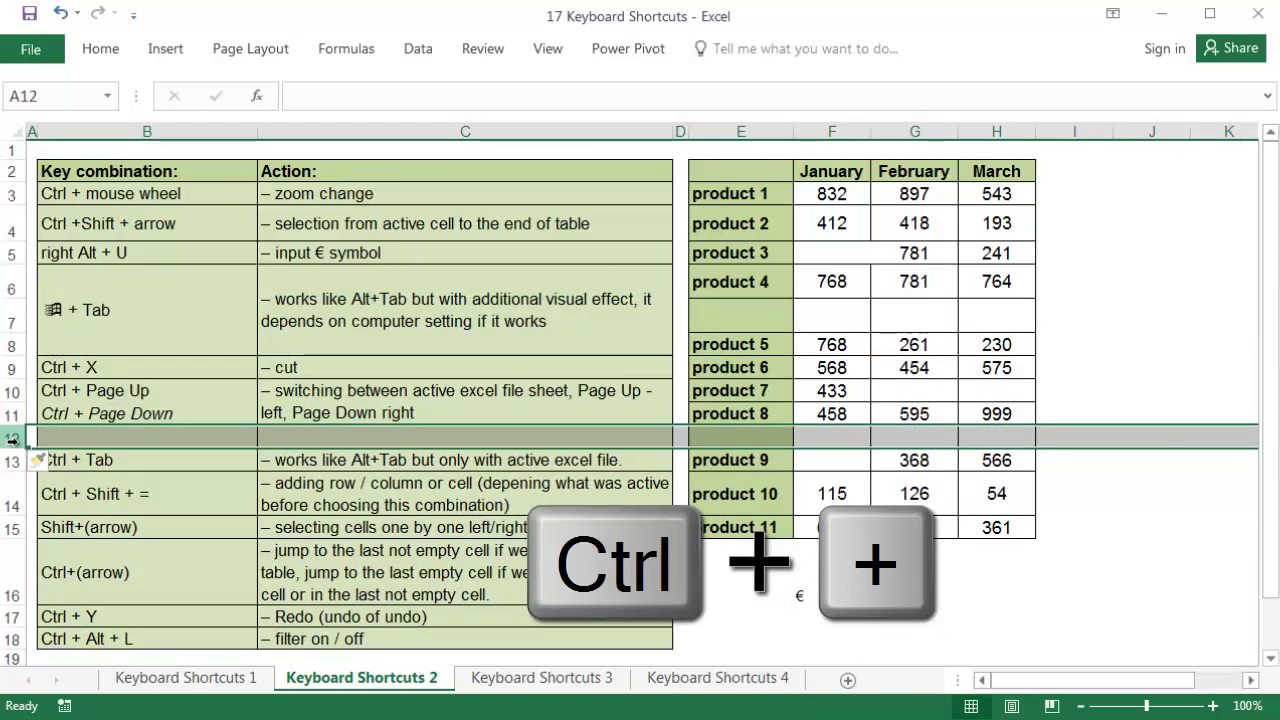
- Insert two blank columns before the January column
left_click_drag(835, 131, 884, 130)
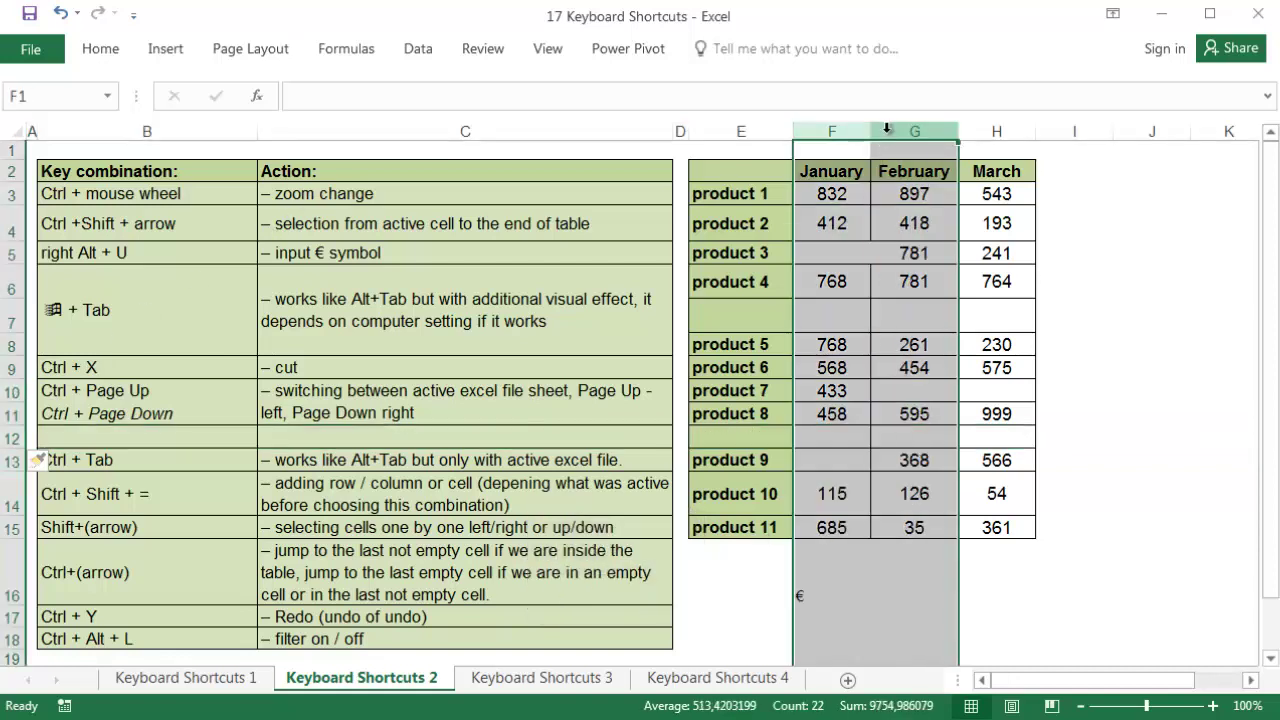
key("ctrl+plus")
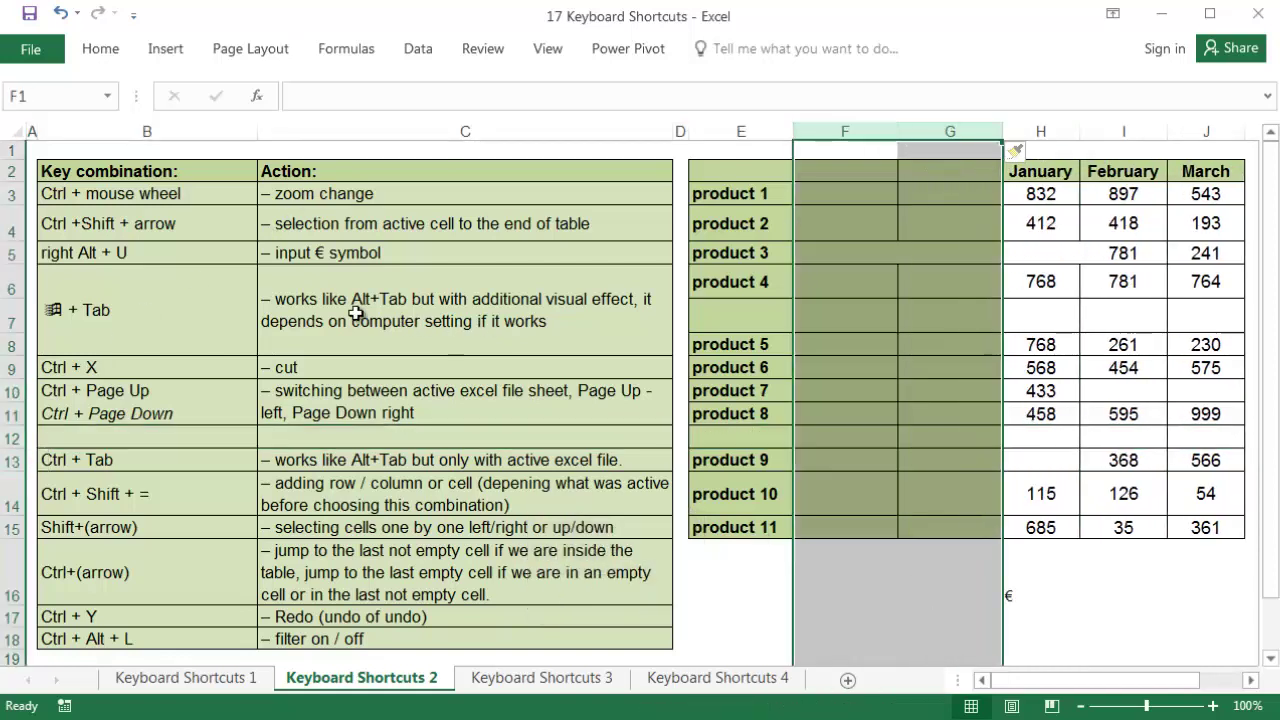
- Insert blank cells at C6 with the existing cells shifted down, and undo the insertion
left_click(310, 314)
key("ctrl+plus")
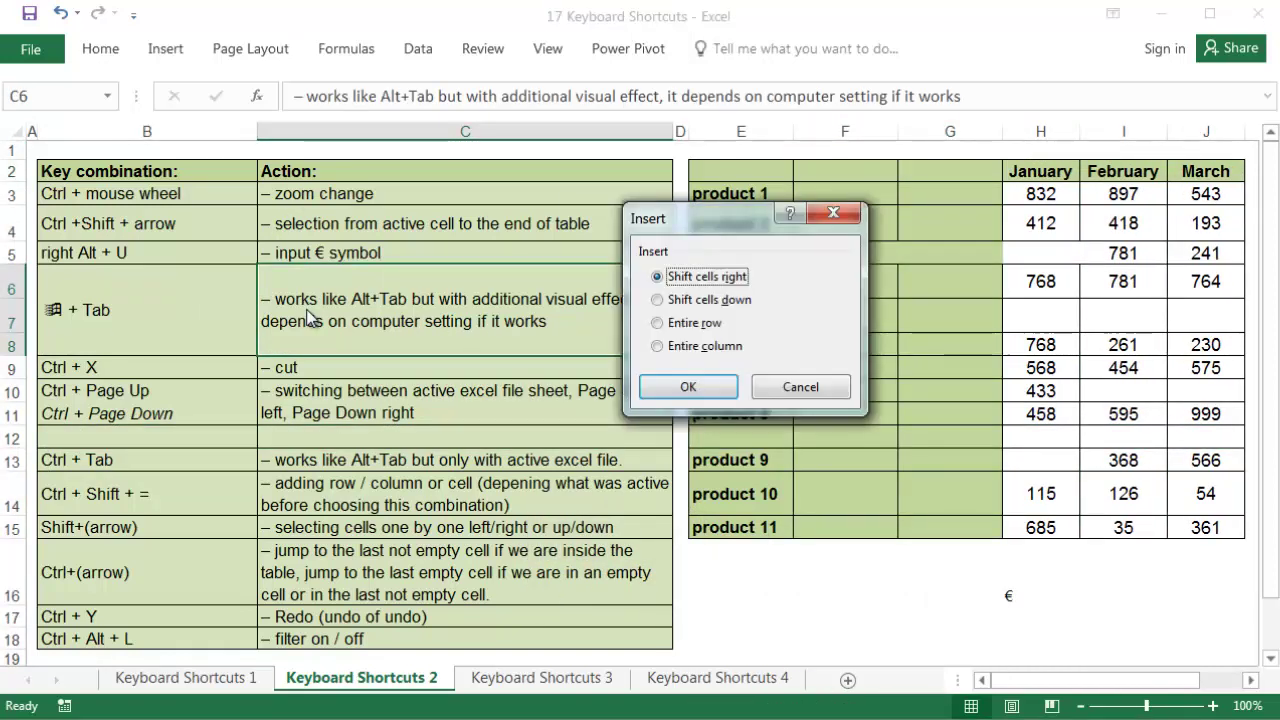
left_click(692, 303)
left_click(688, 387)
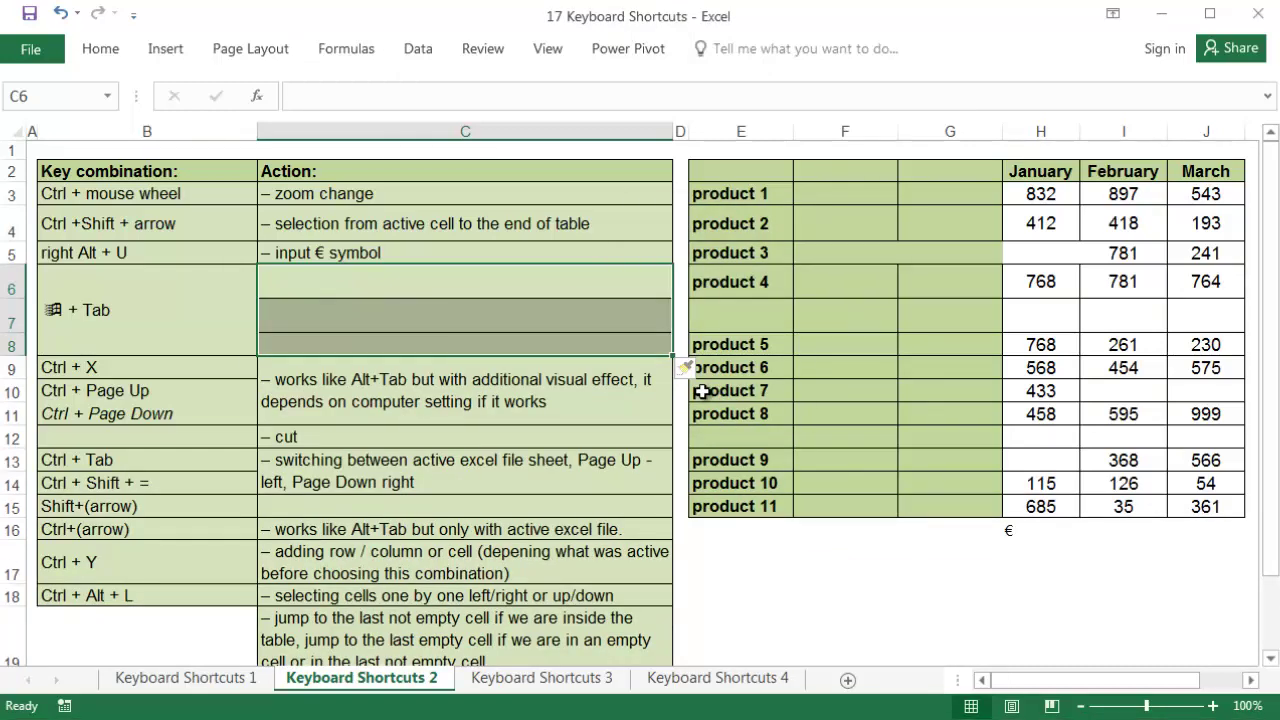
key("ctrl+z")
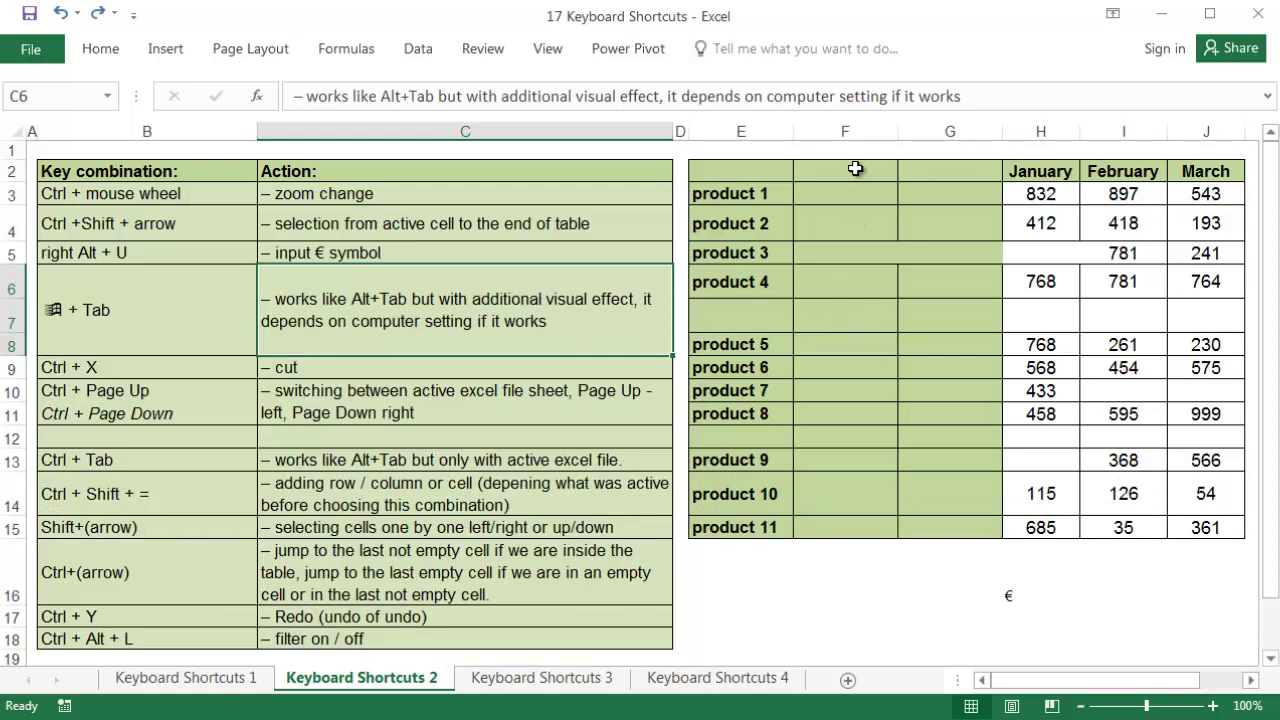
- Delete the two blank columns F and G in front of January
left_click_drag(880, 131, 919, 131)
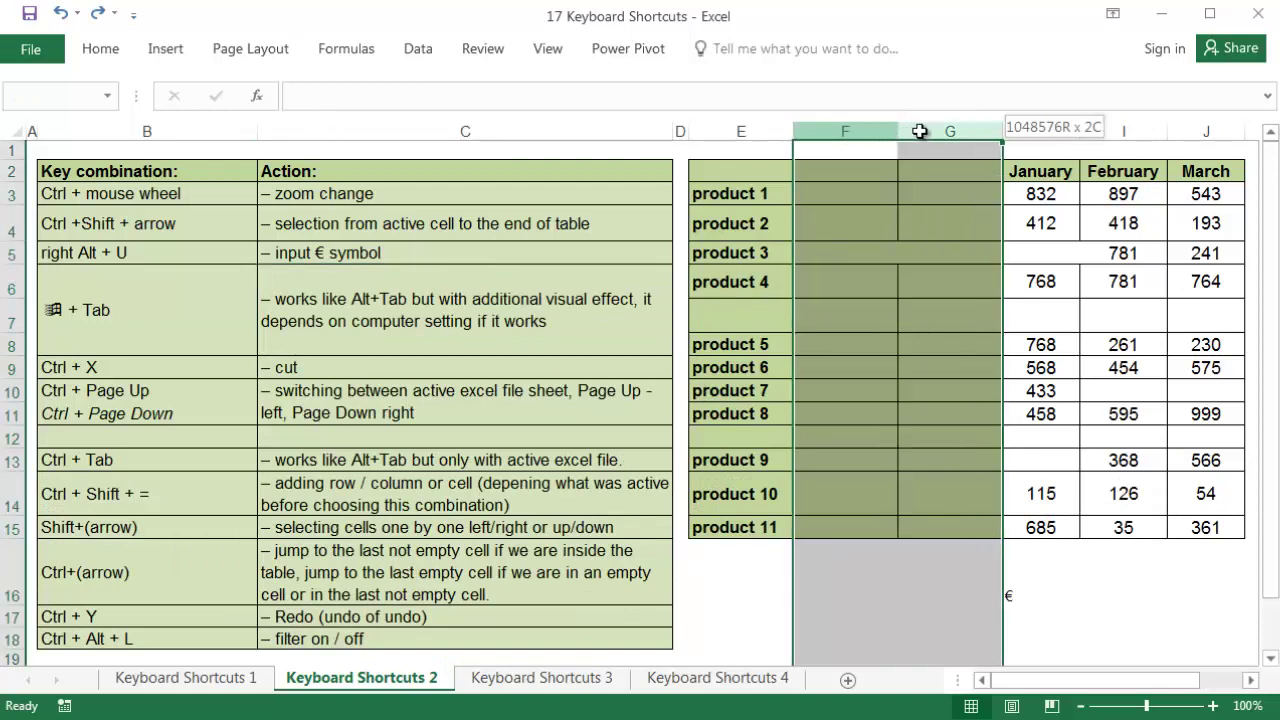
key("ctrl+minus")
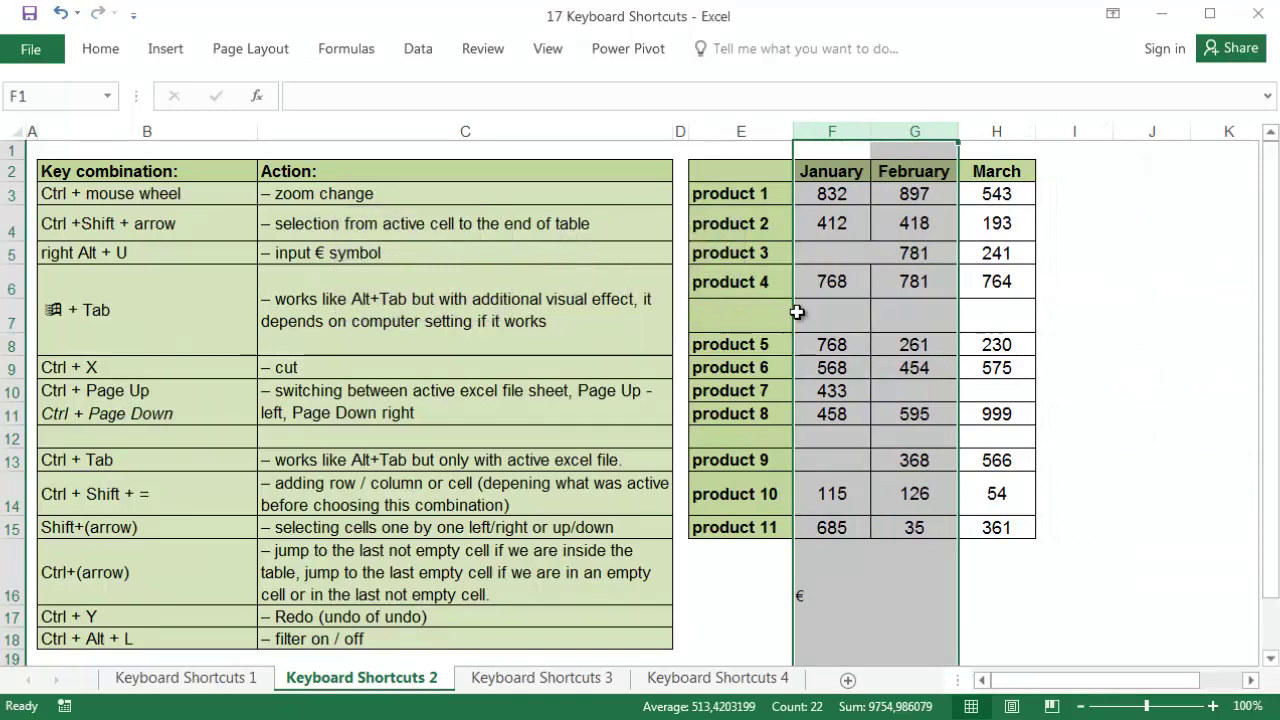
- Delete the blank cells E7:H7 below product 4 and B12:C12 above the Ctrl + Tab entry, shifting cells up
left_click_drag(785, 314, 1007, 312)
key("ctrl+minus")
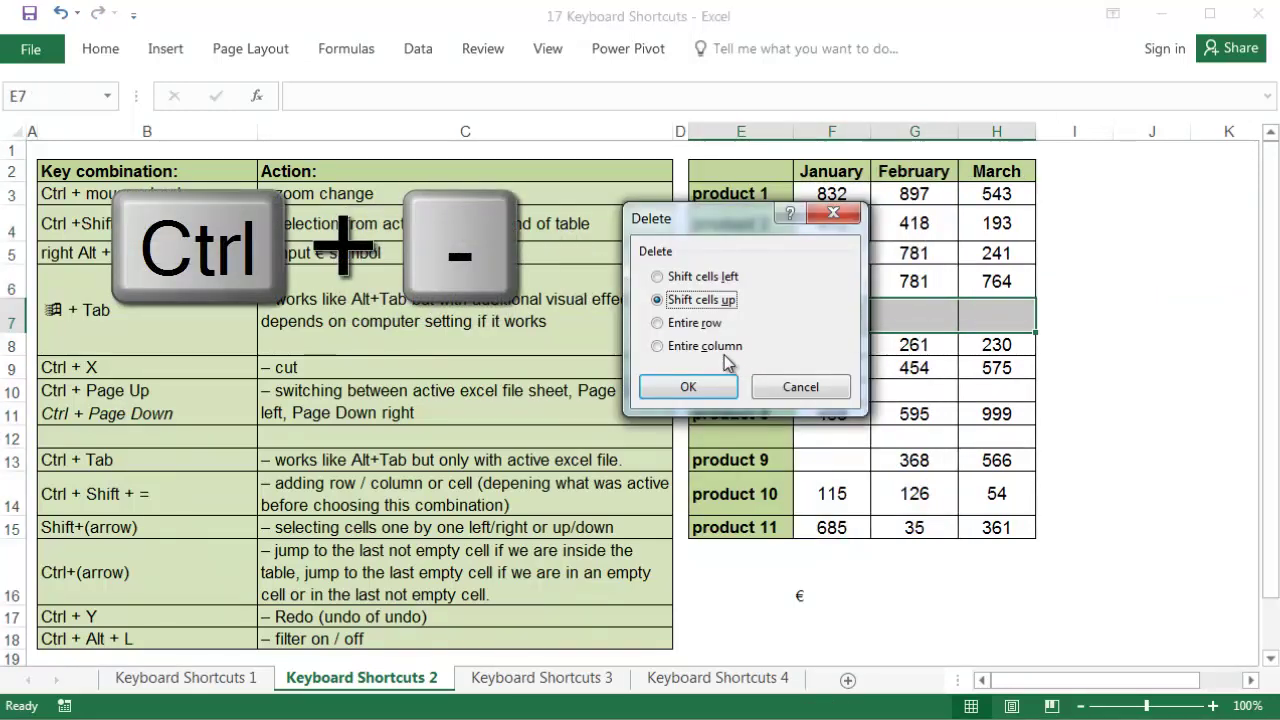
left_click(689, 386)
left_click_drag(186, 437, 336, 442)
key("ctrl+minus")
key("Return")
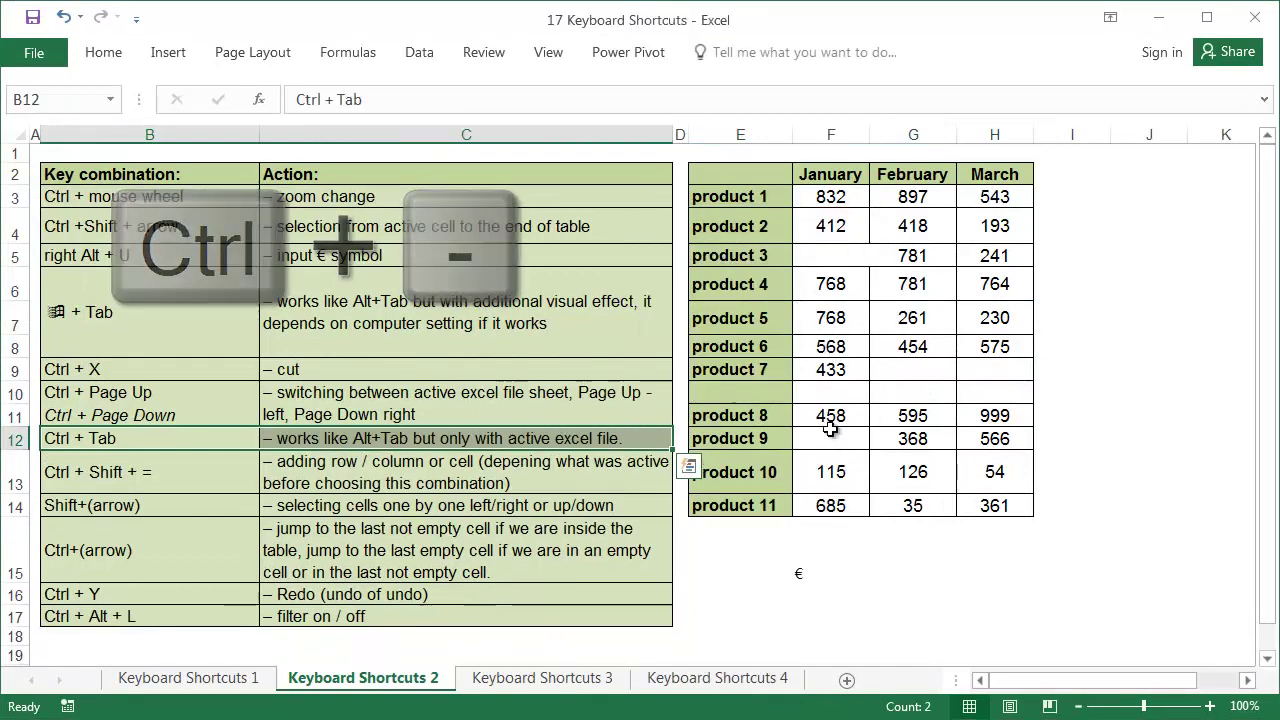
- Delete the blank cells E10:H10 between product 7 and product 8, shifting cells up
left_click_drag(786, 393, 967, 390)
key("ctrl+minus")
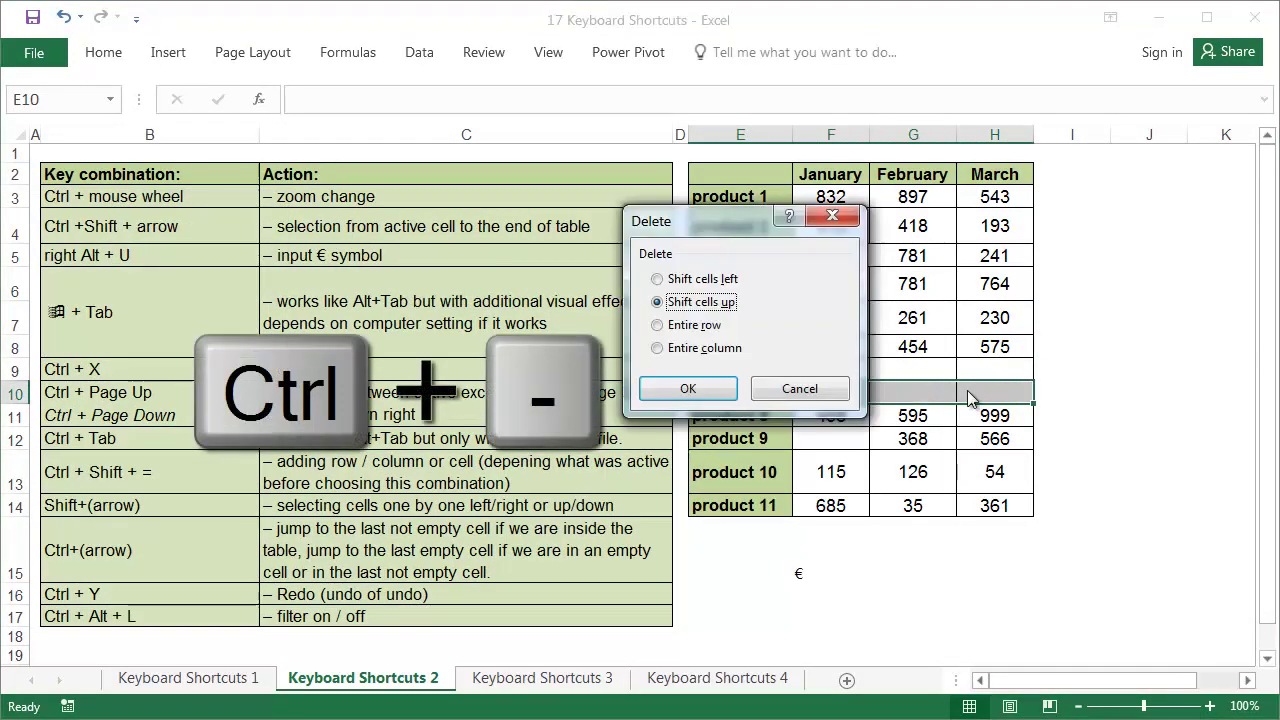
key("Return")
- Starting from the product 4 cell, extend the selection cell by cell down to product 8 and right to March
left_click(771, 258)
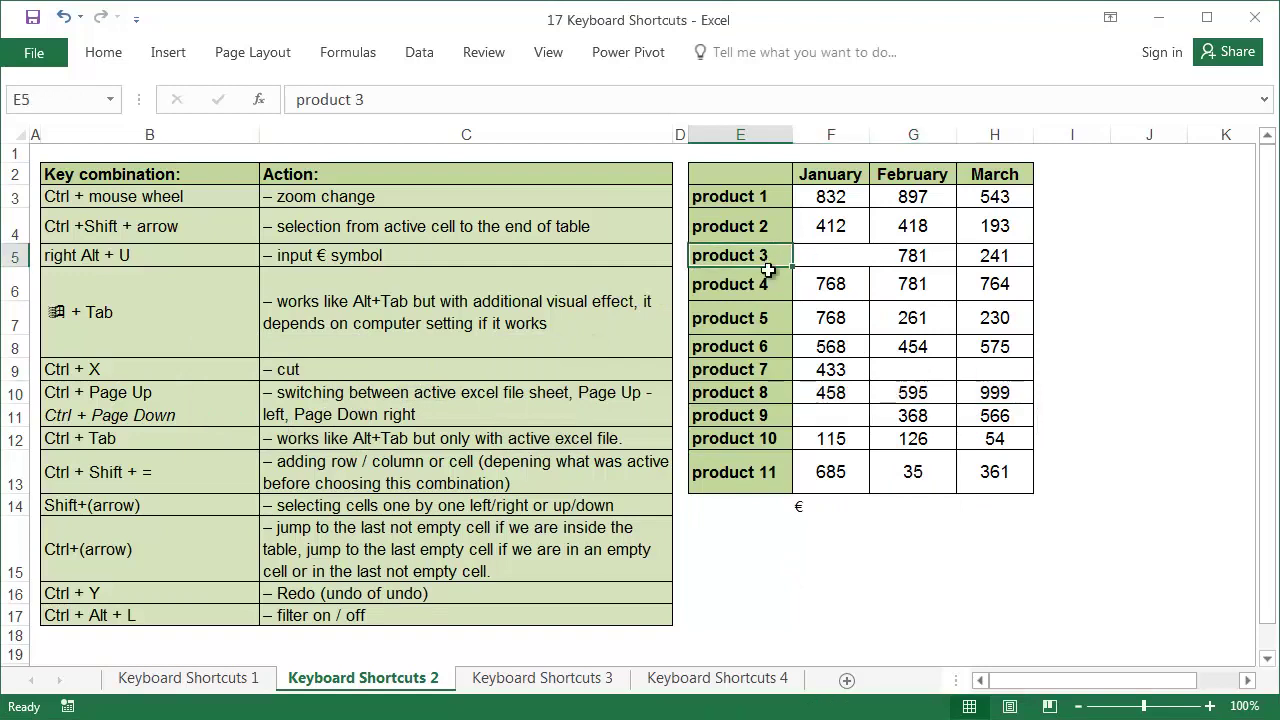
left_click(748, 273)
key("shift+Down")
key("shift+Down")
key("shift+Down")
key("shift+Down")
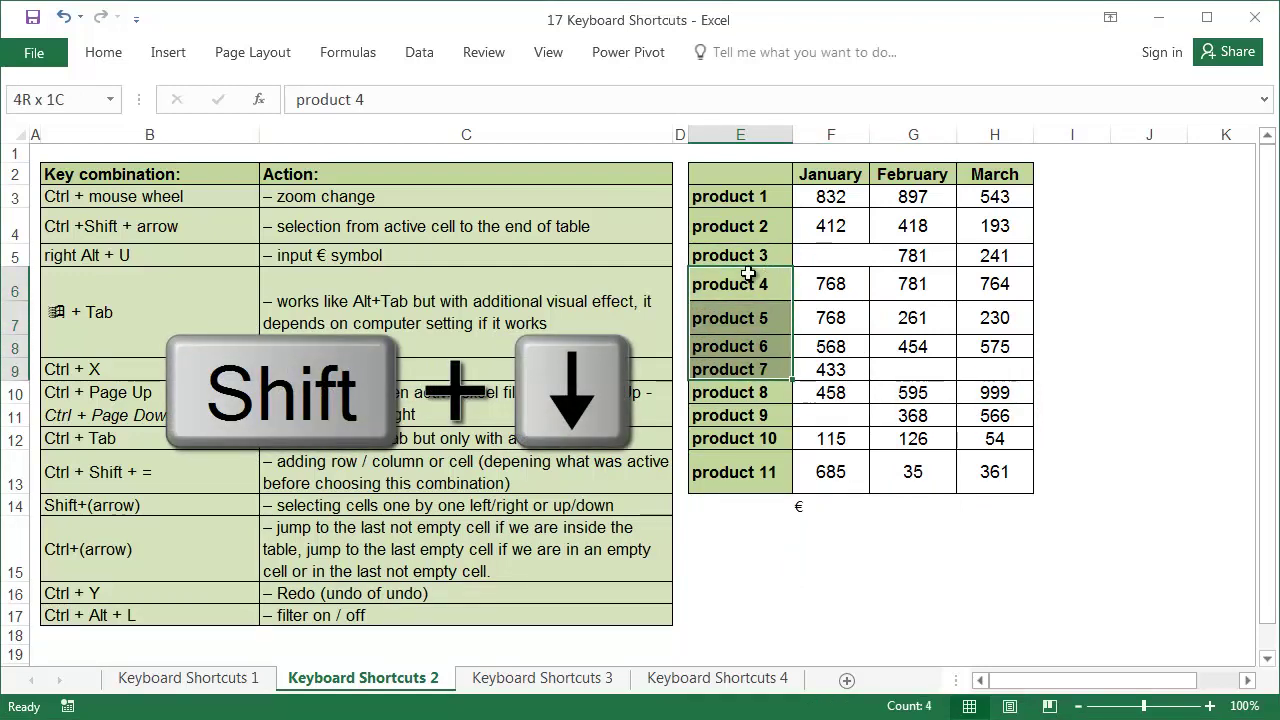
key("shift+Right")
key("shift+Right")
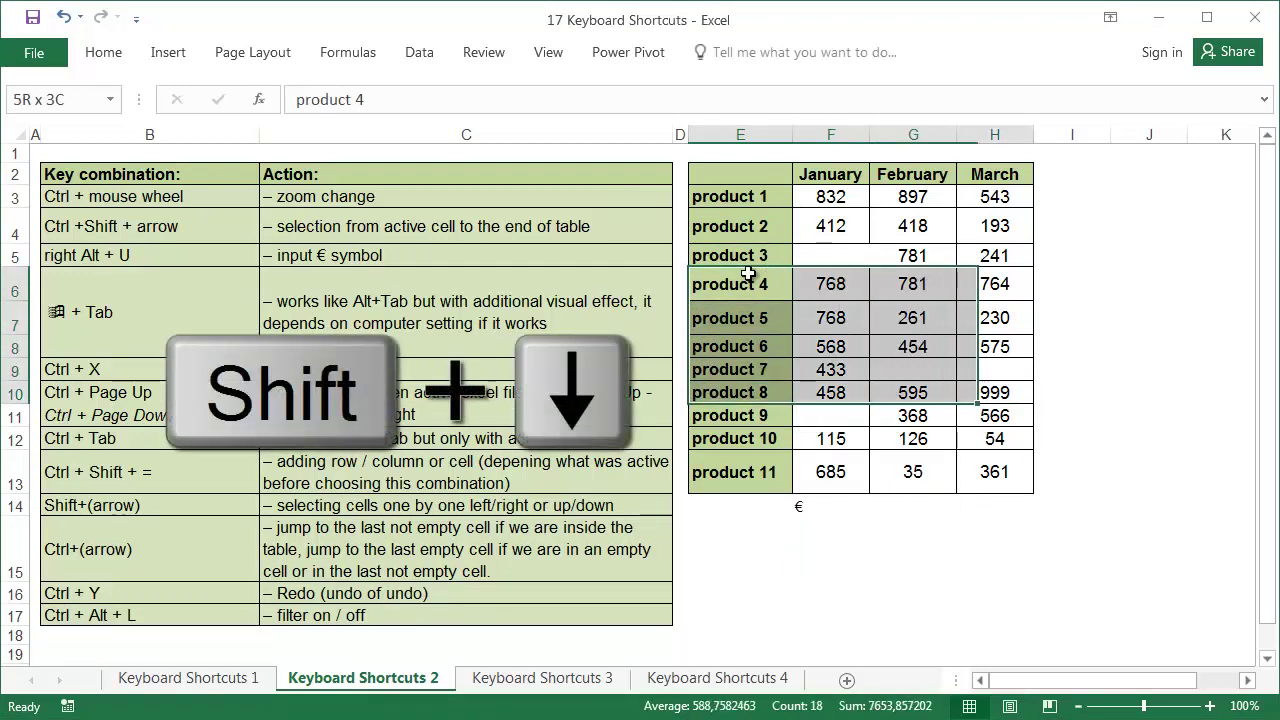
- Shift the selection's extent from the product 4 cell left to column B and down to row 11
key("shift+Left")
key("shift+Left")
key("shift+Left")
key("shift+Down")
key("shift+Left")
key("shift+Left")
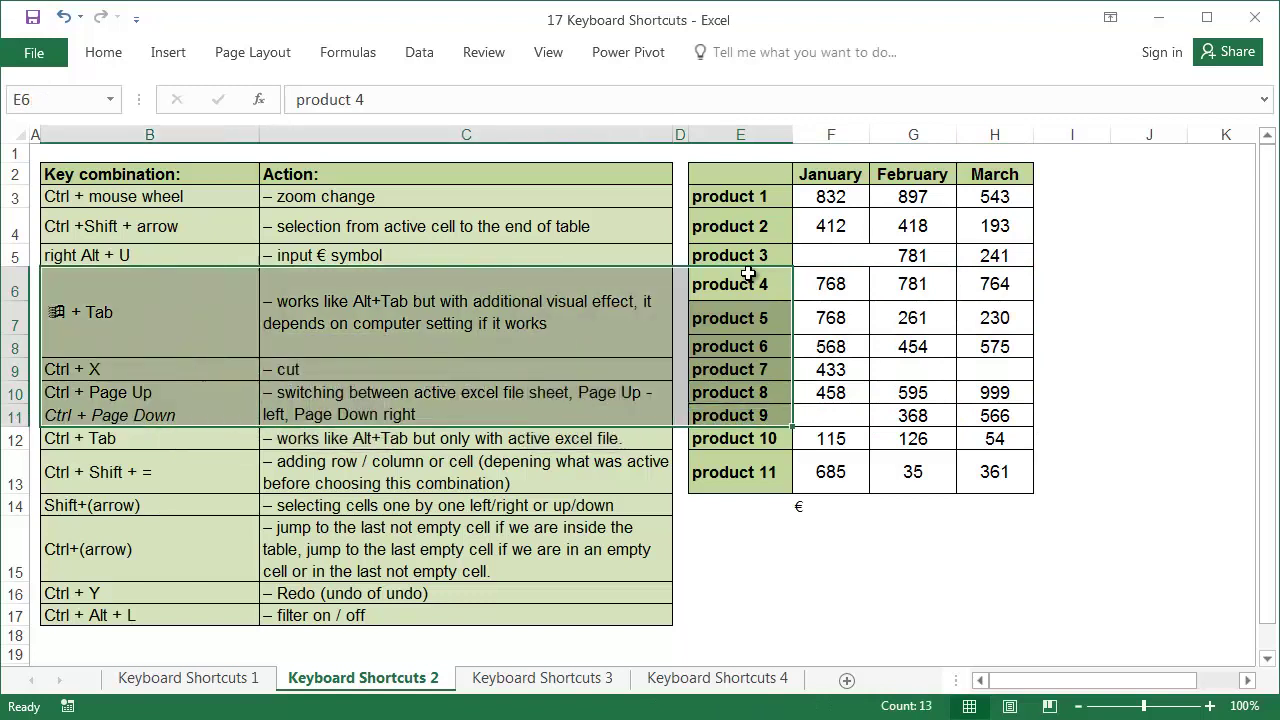
- From C6, extend the selection cell by cell down to row 13 and shrink it back to C6 alone
left_click(570, 307)
key("shift+Down")
key("shift+Down")
key("shift+Down")
key("shift+Down")
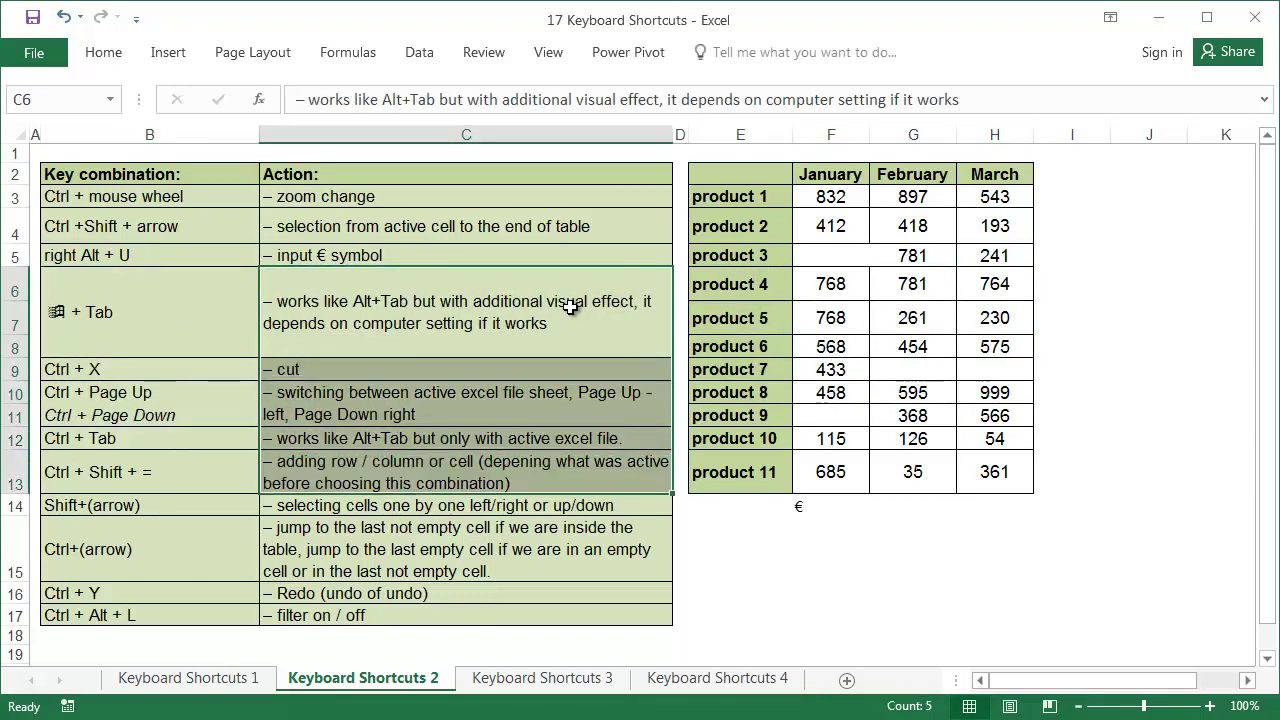
key("shift+Up")
key("shift+Up")
key("shift+Up")
key("shift+Up")
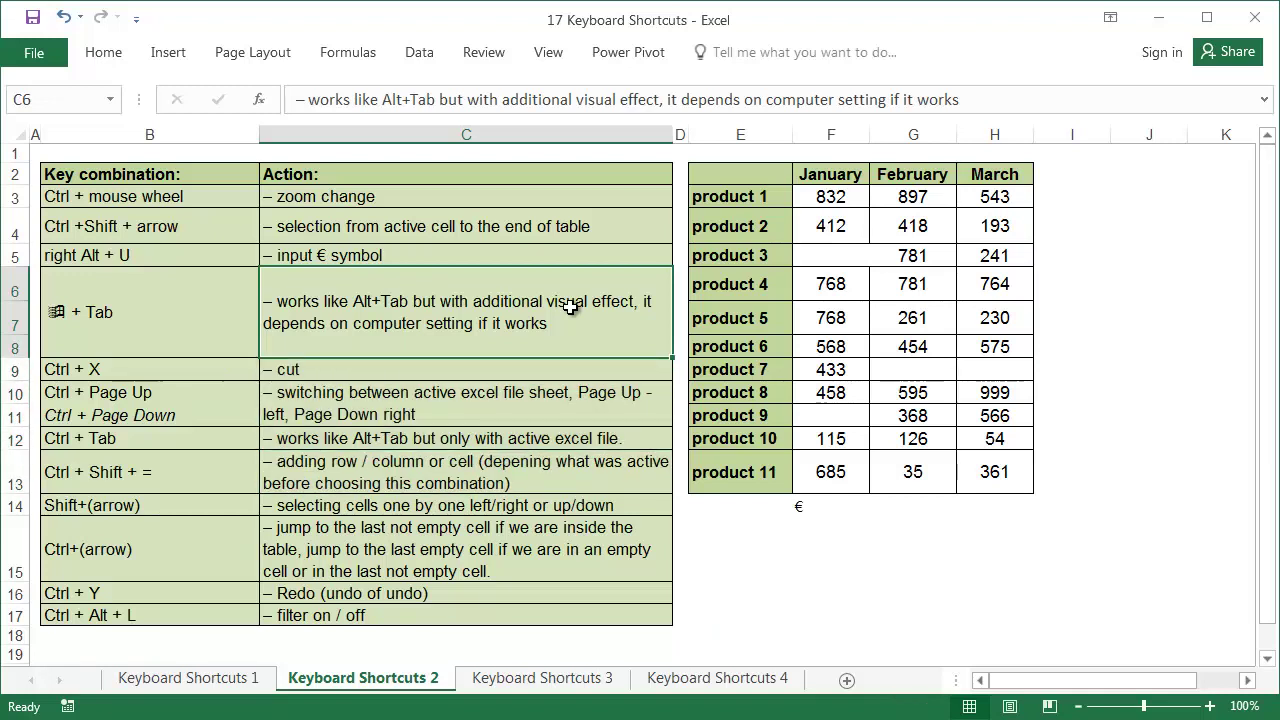
- Move the active cell from C6 down to C10 and left to B10 without extending the selection
key("Down")
key("Down")
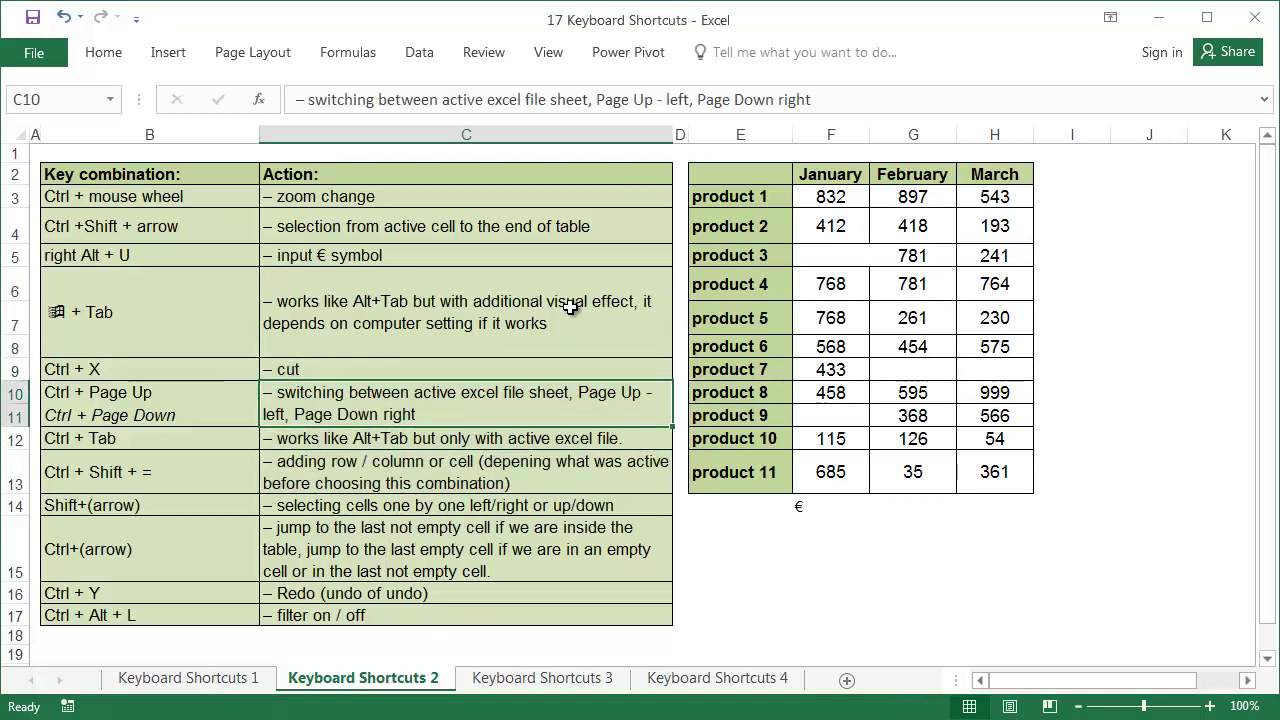
key("Left")
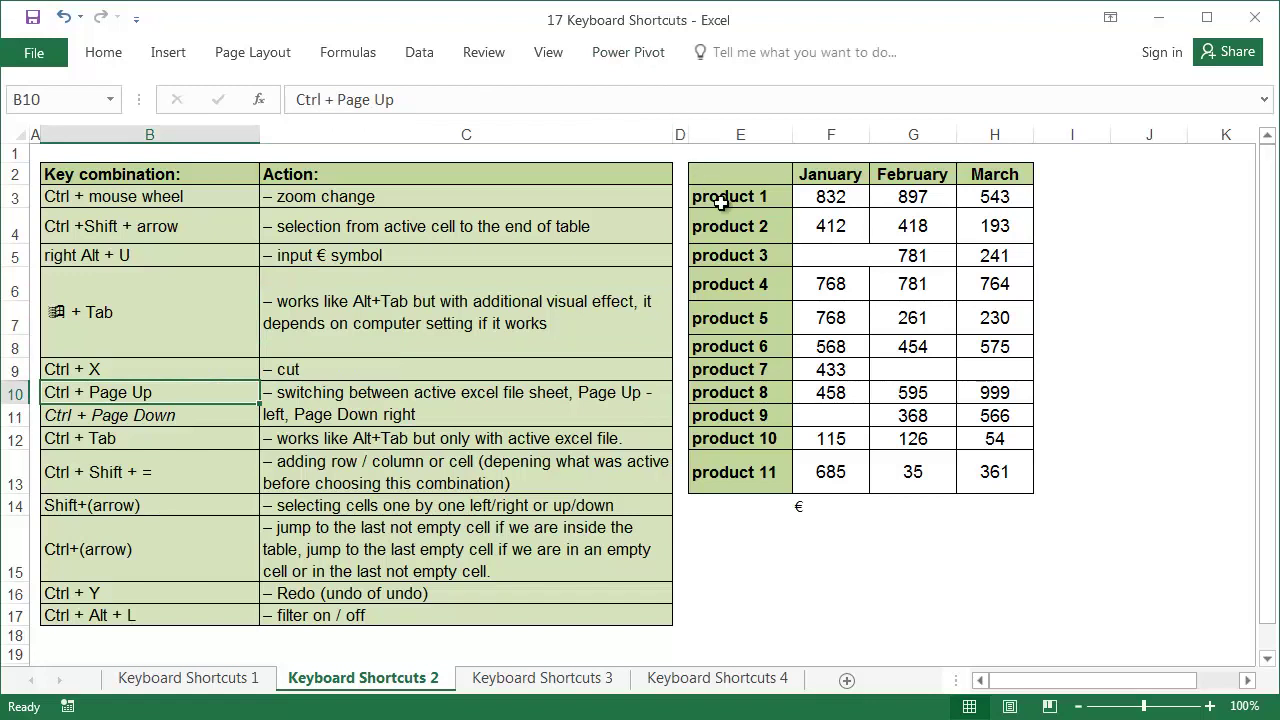
- Jump from the product 3 cell to the last filled cell below, then from empty cell H16 left to the nearest filled cell
left_click(747, 255)
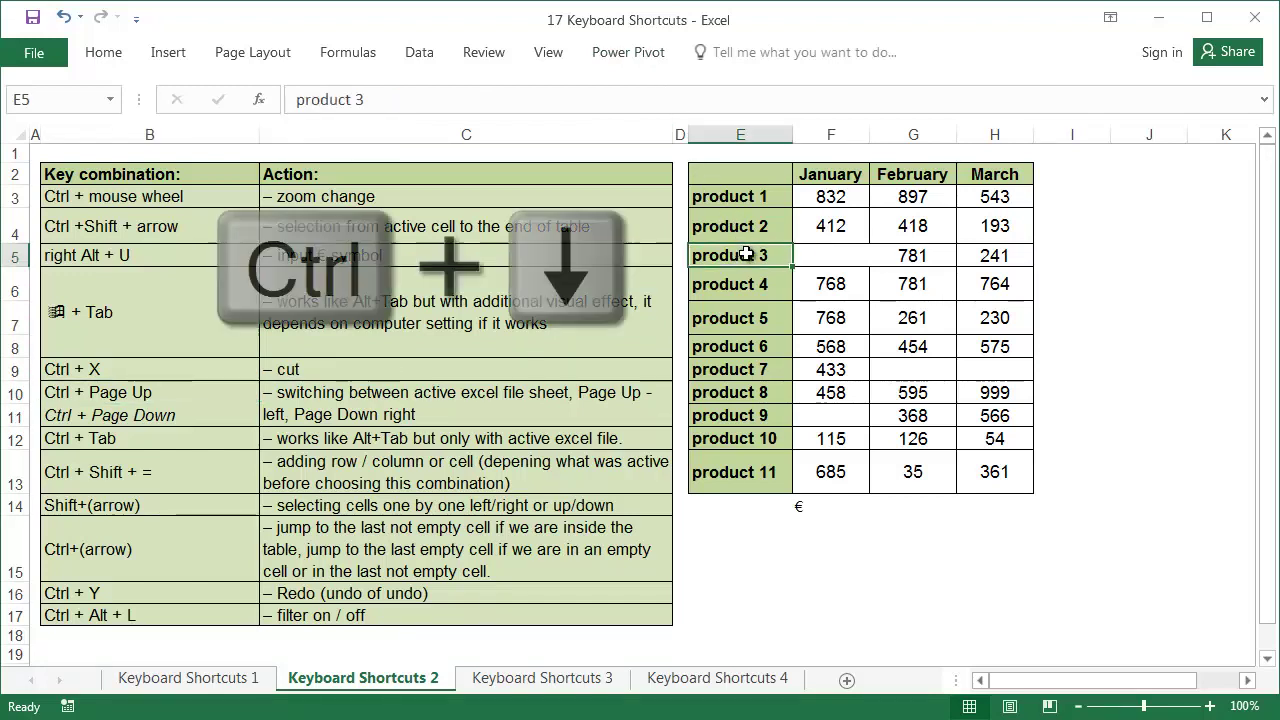
key("ctrl+Down")
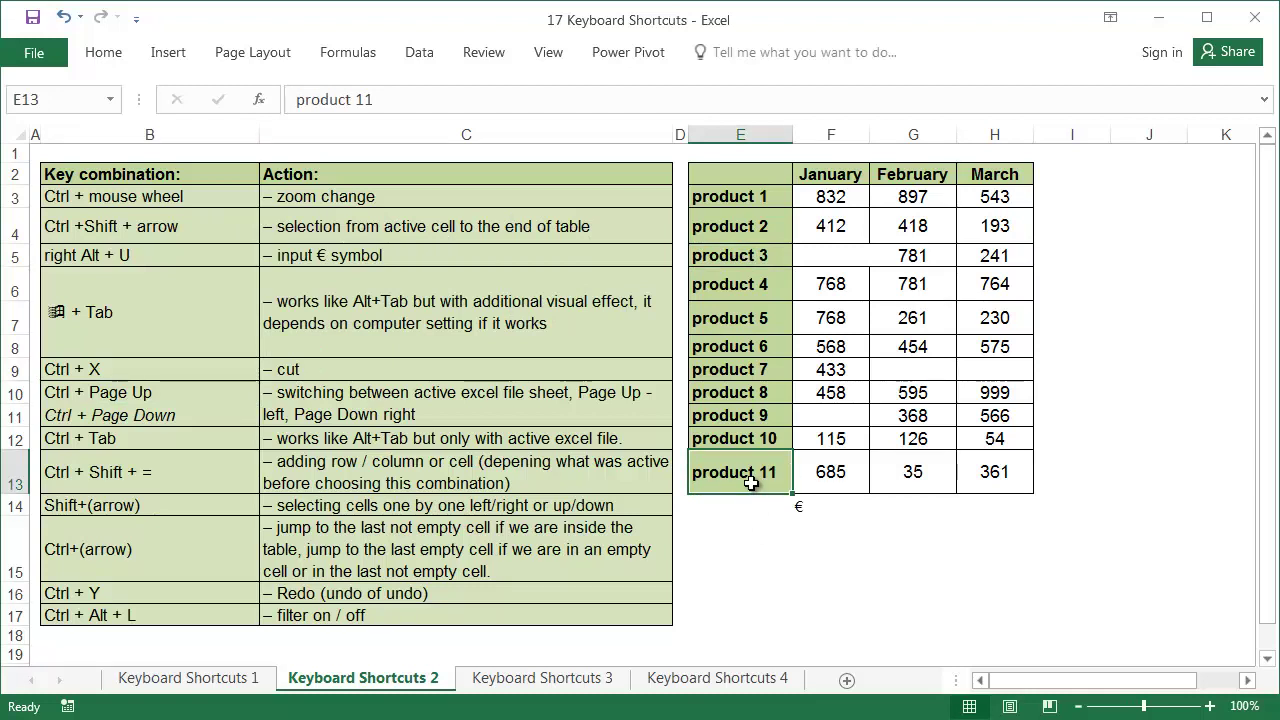
left_click(1014, 591)
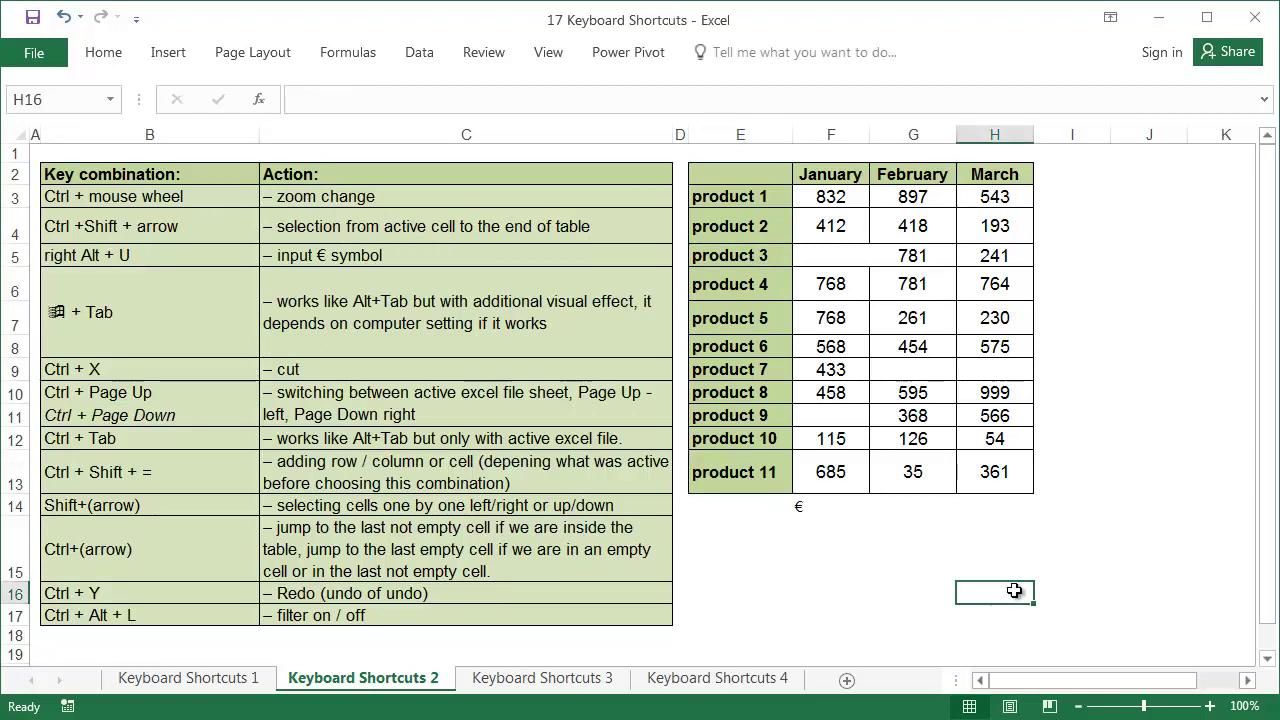
key("ctrl+Left")
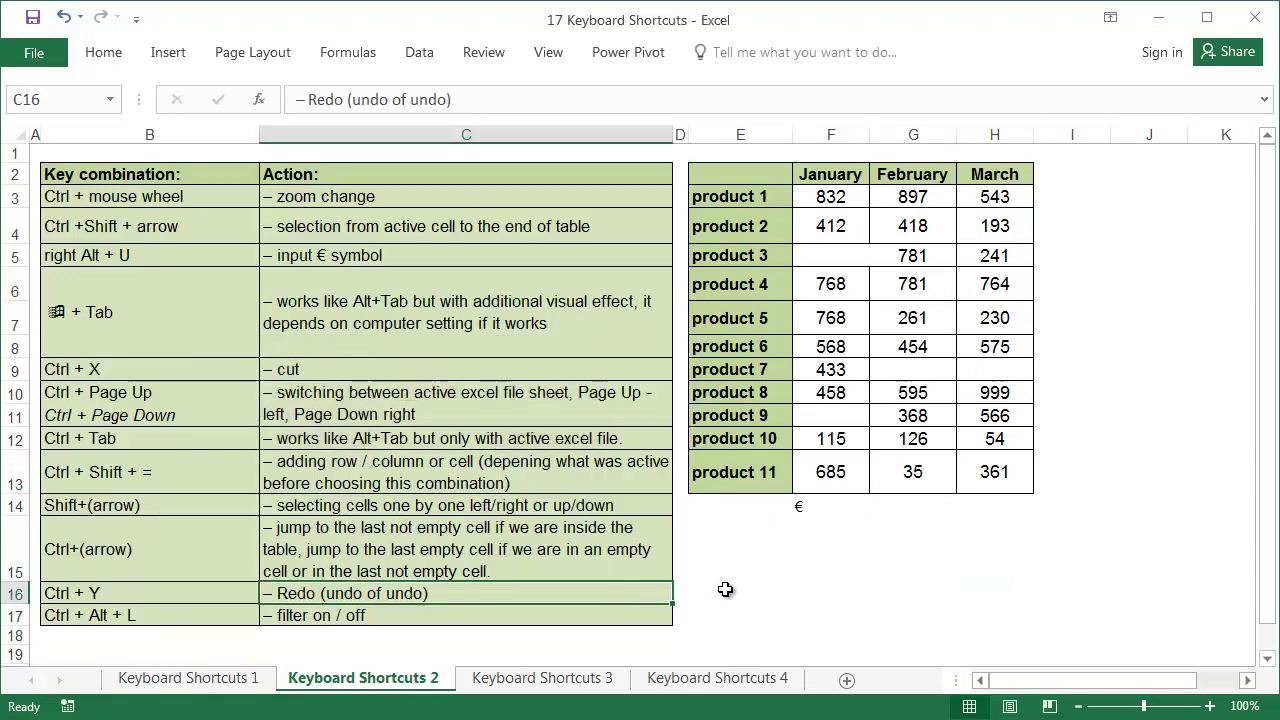
- Move two cells right of C16 into the empty area and jump to the sheet's last column, XFD
key("Right")
key("Right")
key("ctrl+Right")
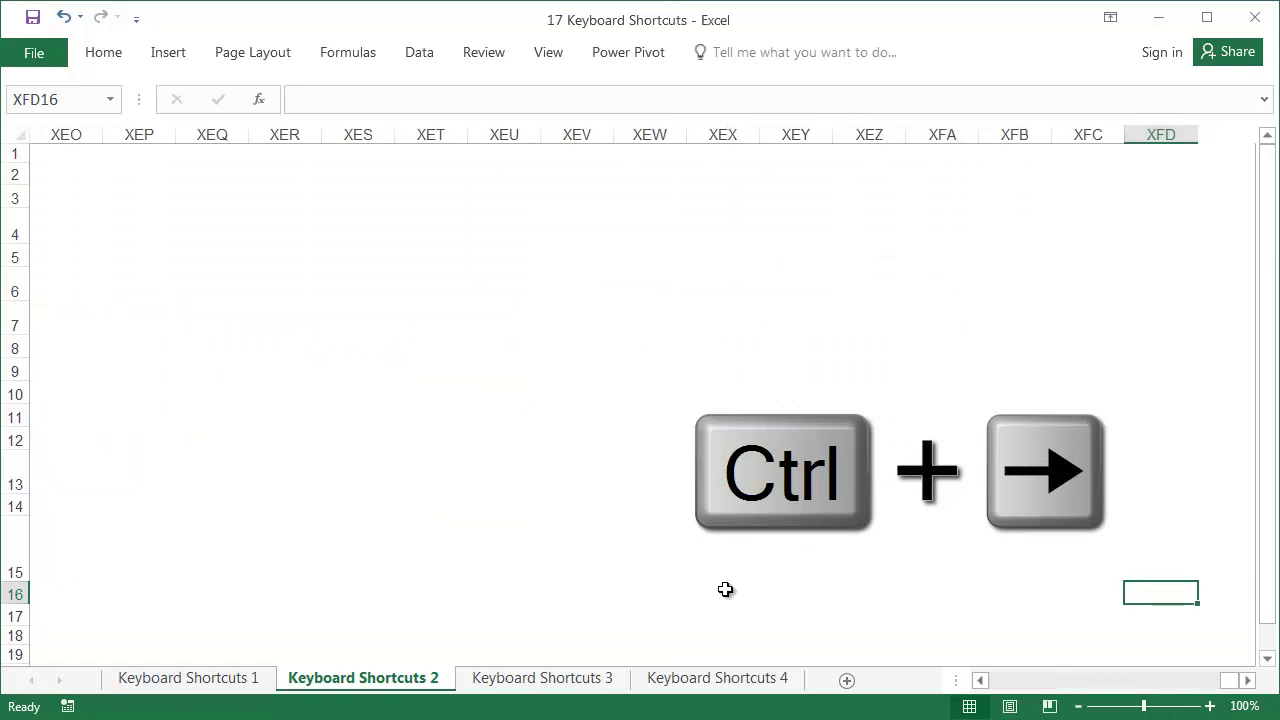
- Jump from XFD16 back to the nearest filled cell in row 16, then to the row's first cell, A16
key("ctrl+Left")
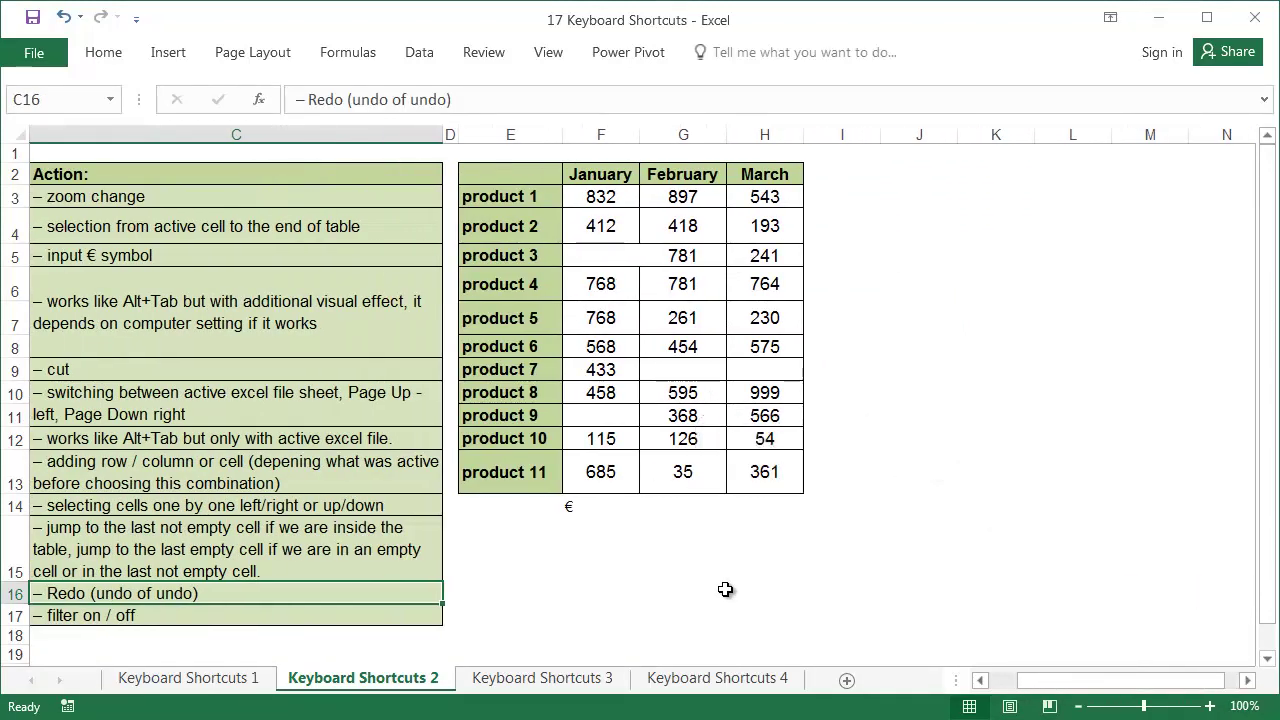
key("Home")
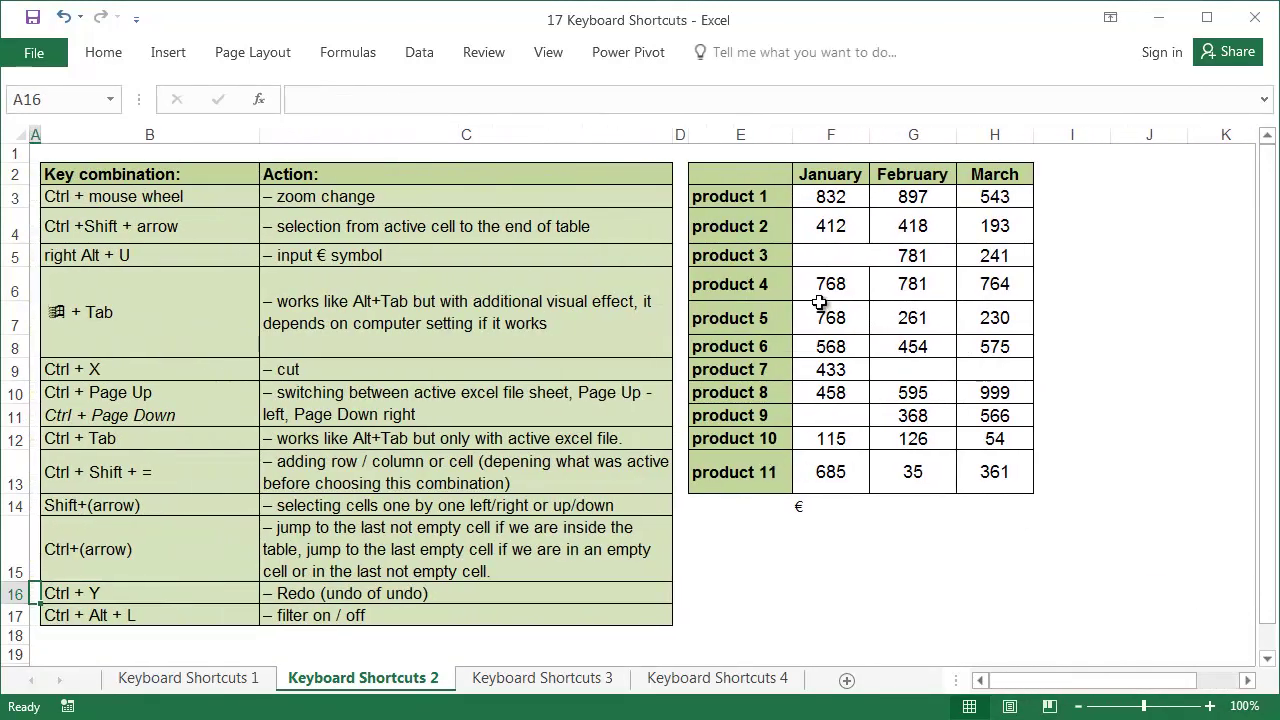
- Clear the January value of product 2, the February value of product 4 and the January value of product 8
left_click(852, 226)
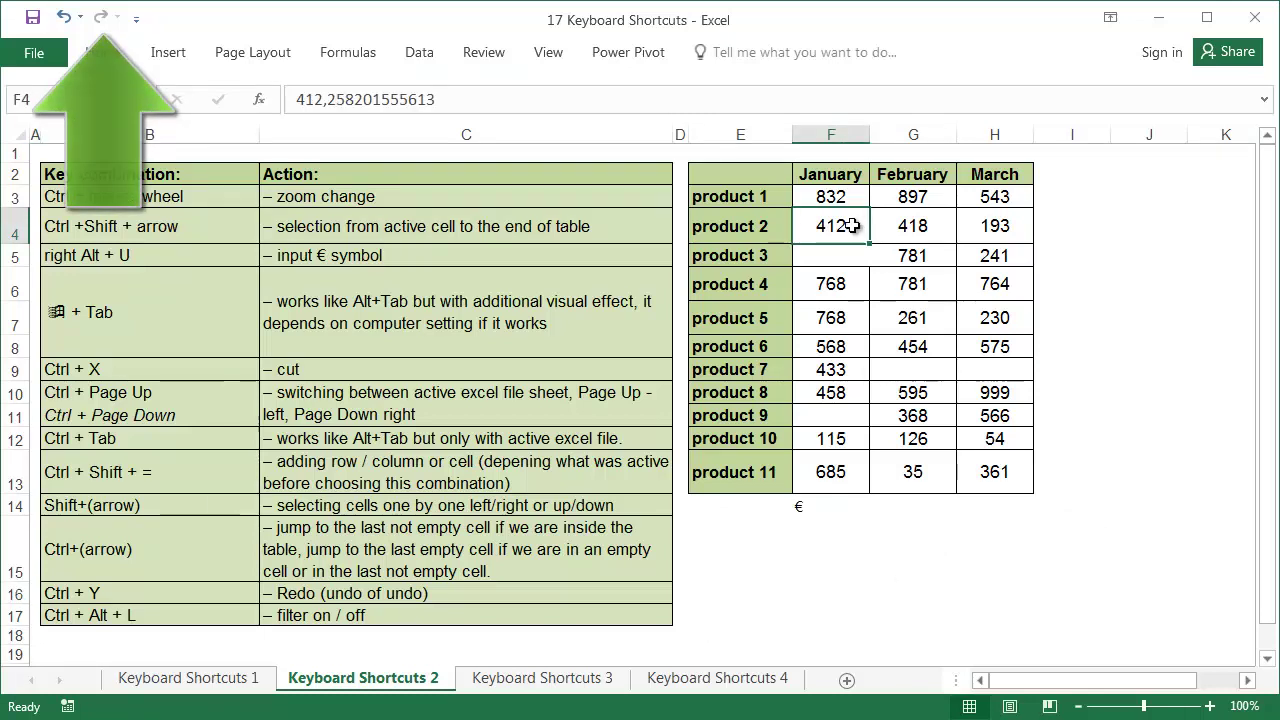
key("Delete")
left_click(914, 284)
key("Delete")
left_click(856, 400)
key("Delete")
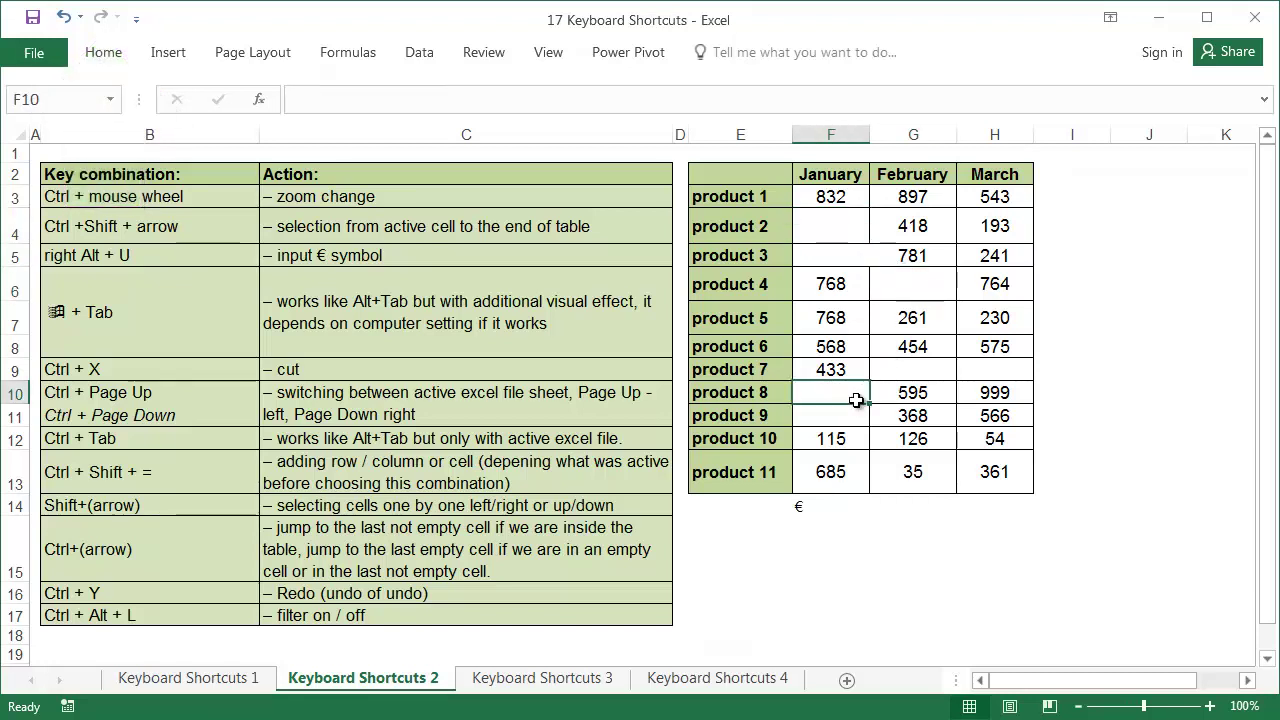
- Undo the last three cell deletions in the product table and redo all of them
key("ctrl+z")
key("ctrl+z")
key("ctrl+z")
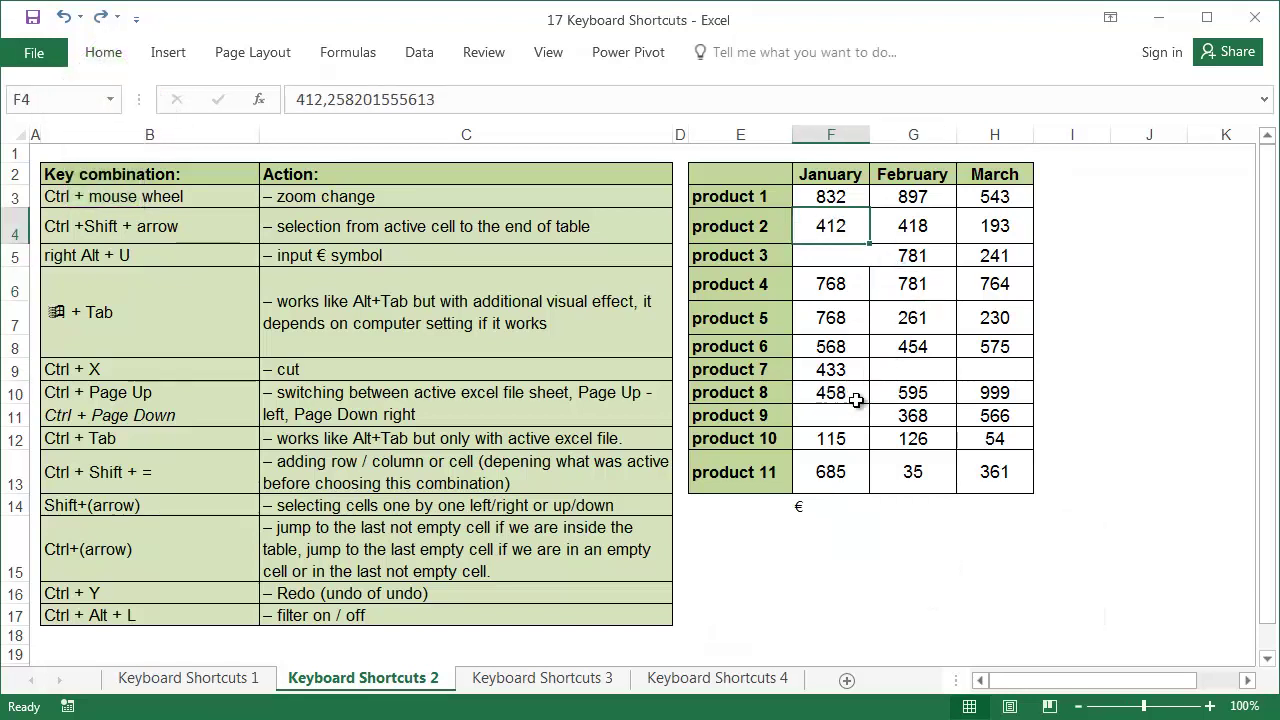
key("ctrl+y")
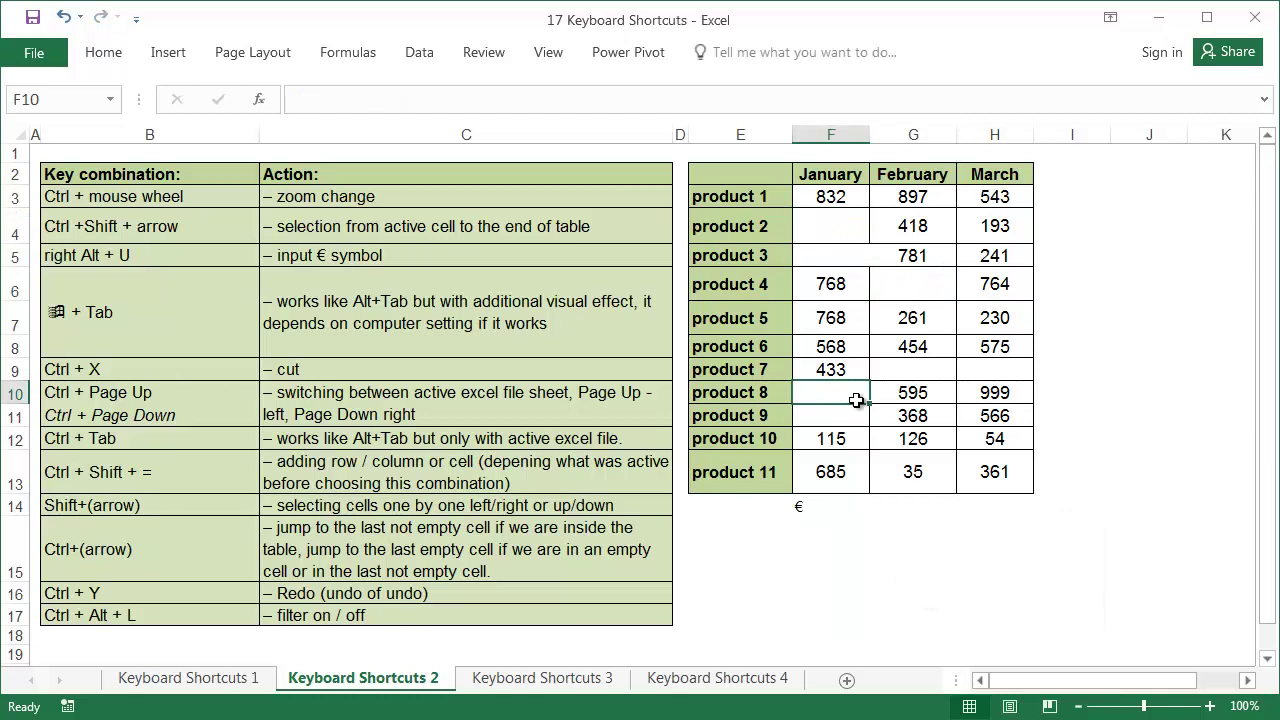
- From the January header, turn the product table's filter on and off again
left_click(797, 174)
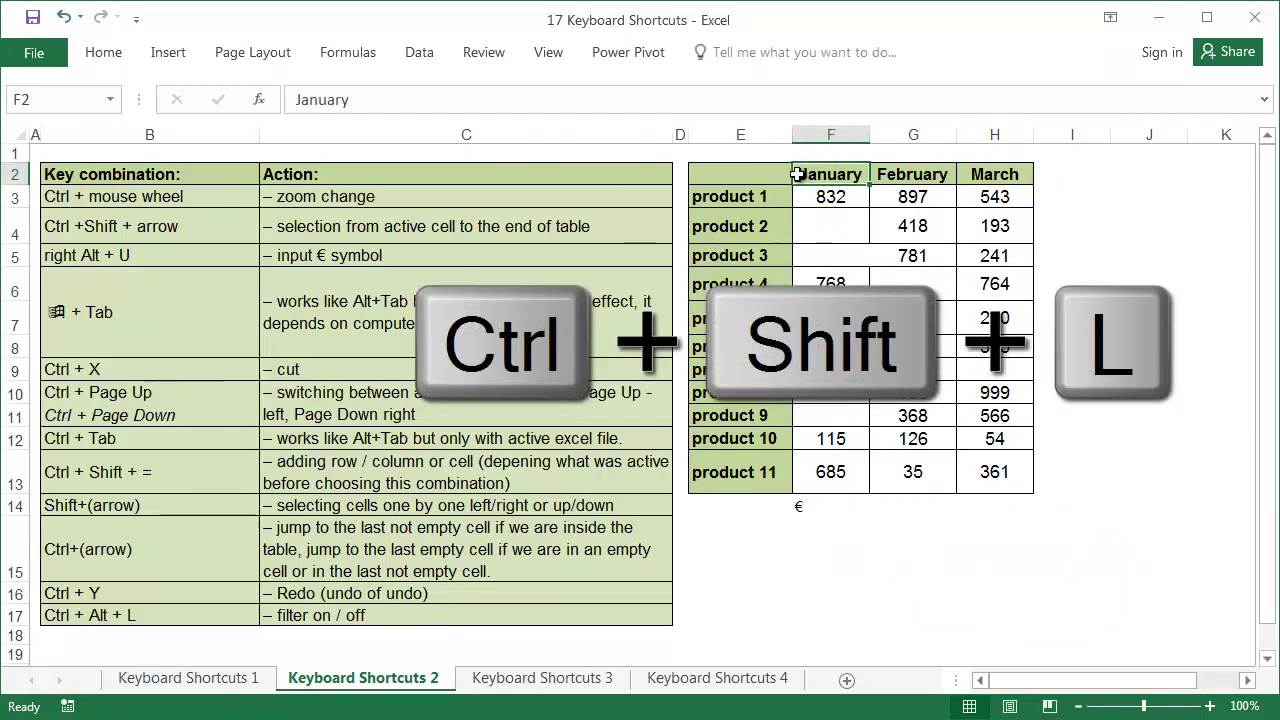
key("ctrl+shift+l")
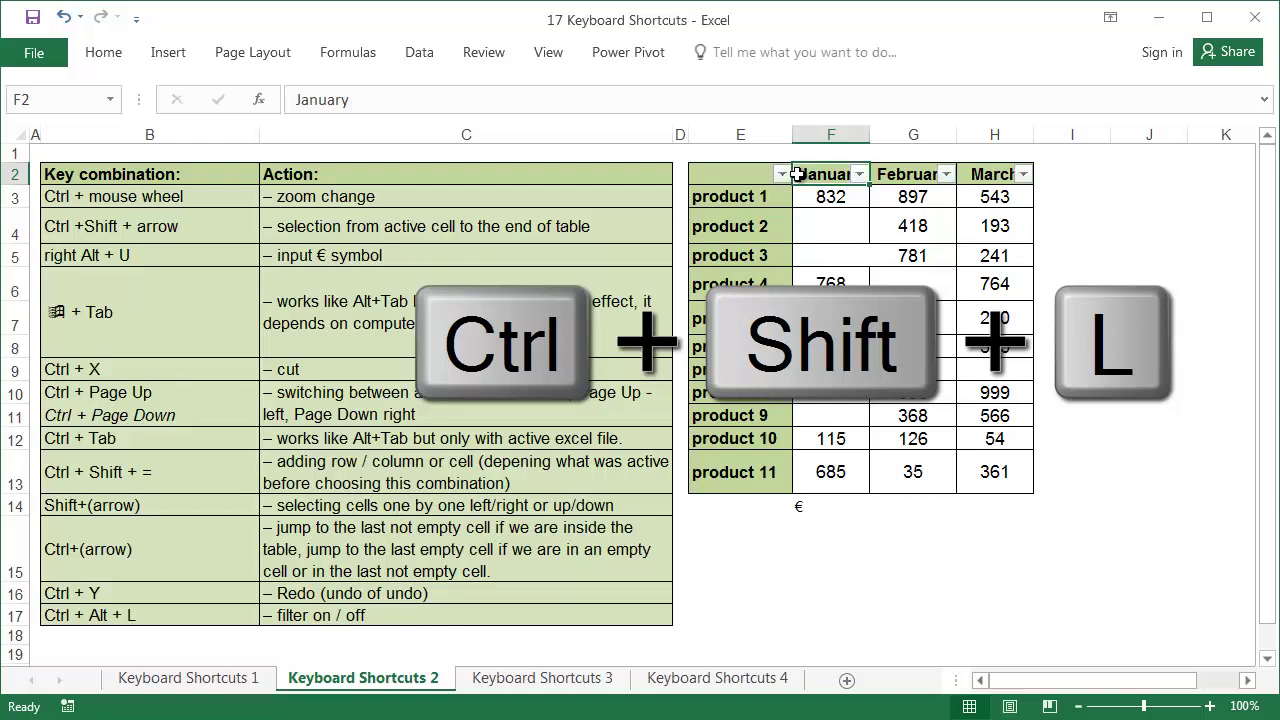
key("ctrl+shift+l")
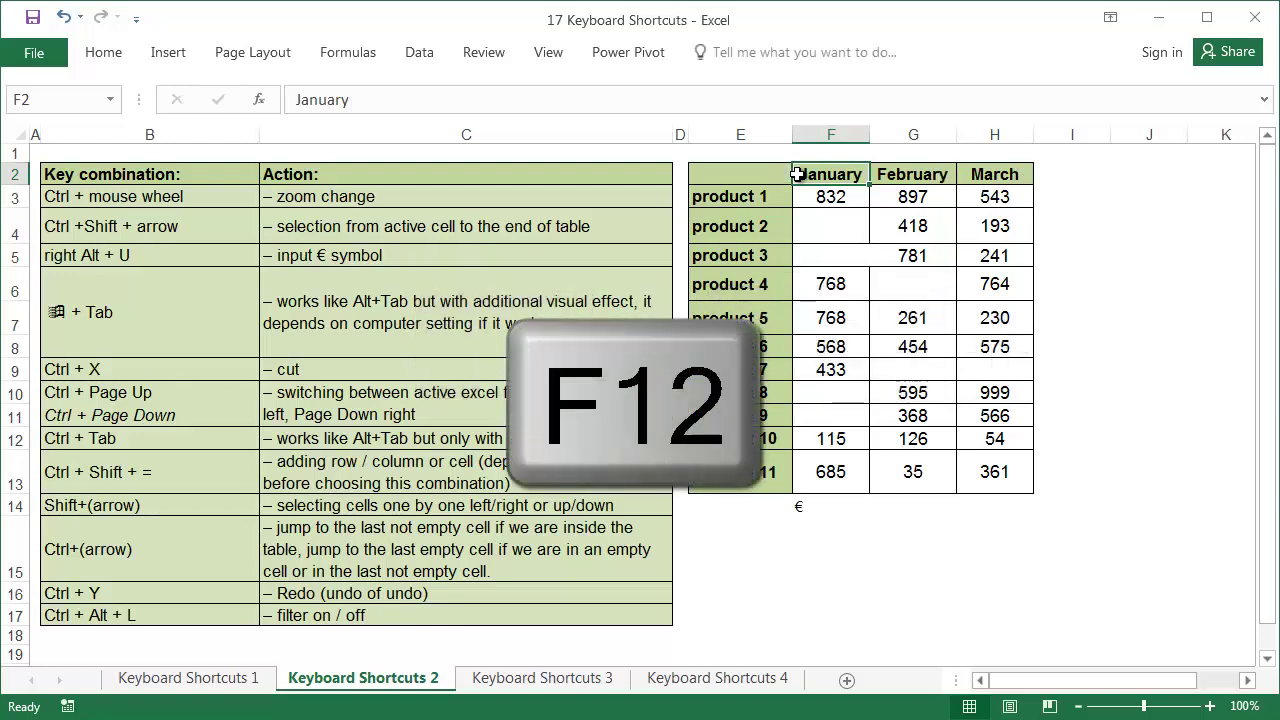
- Bring up the Save As dialog for the workbook, move it toward the middle of the window and cancel it
key("F12")
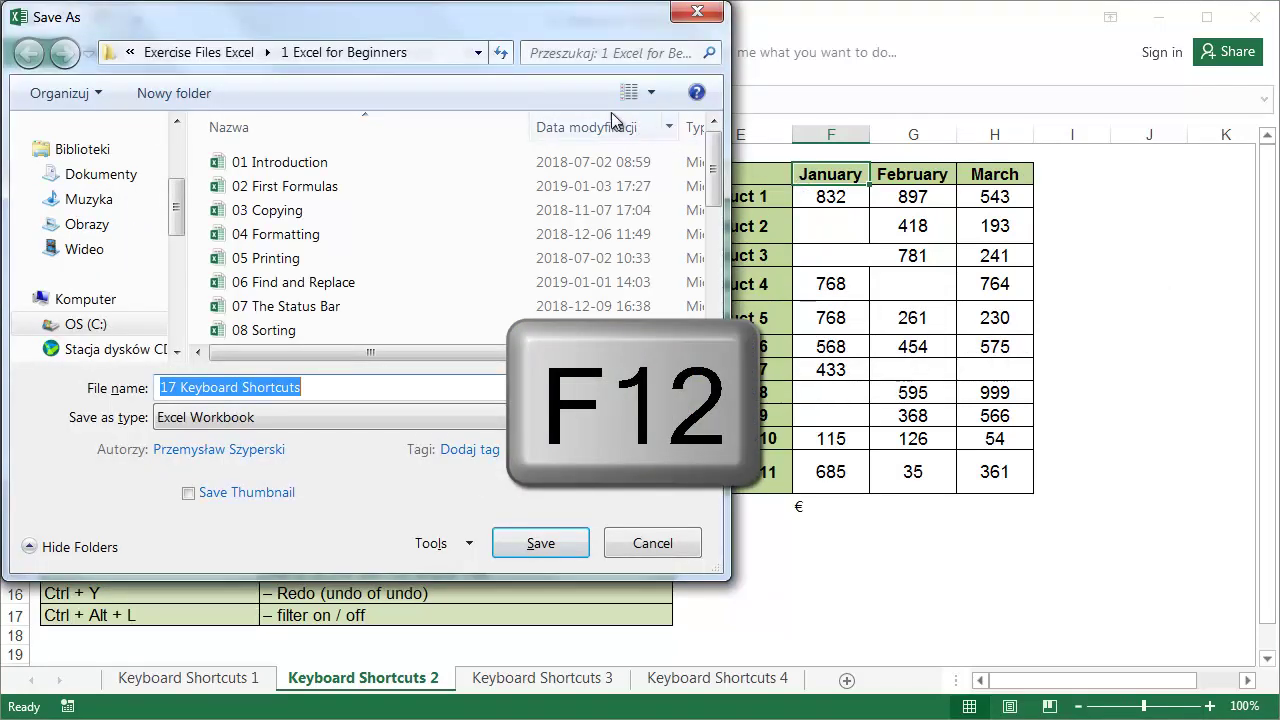
left_click_drag(522, 30, 705, 88)
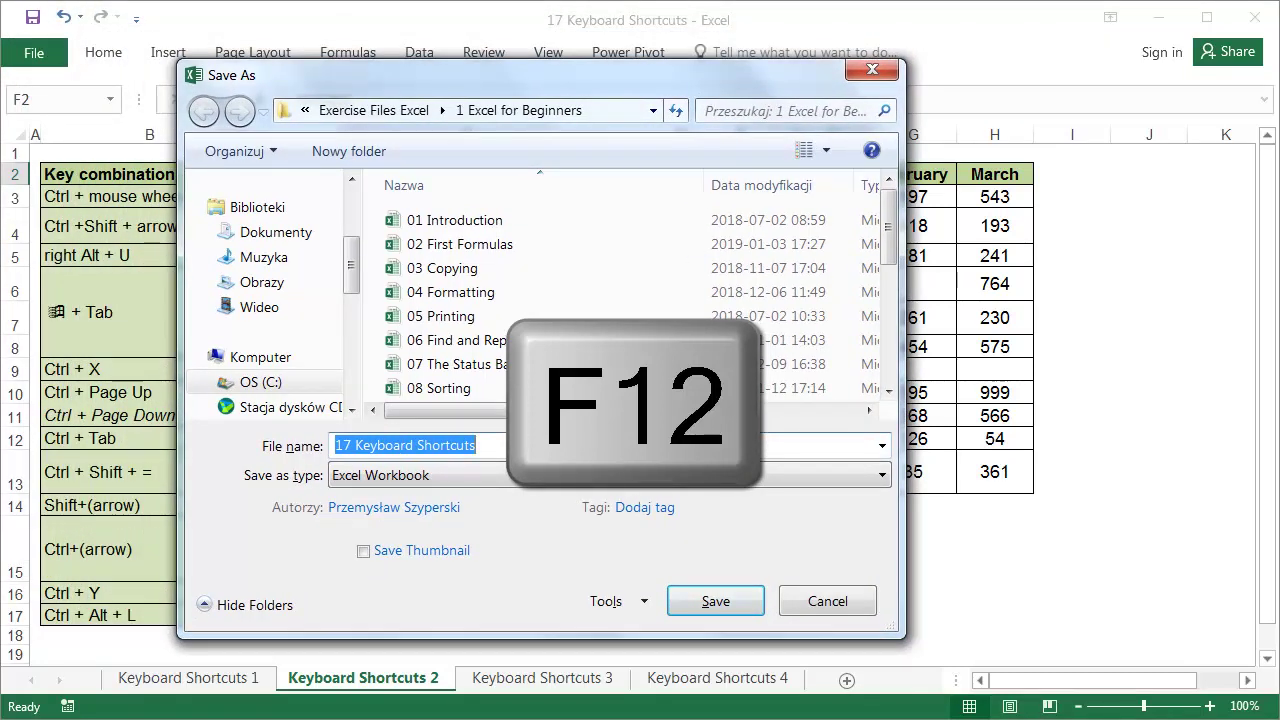
left_click(796, 606)
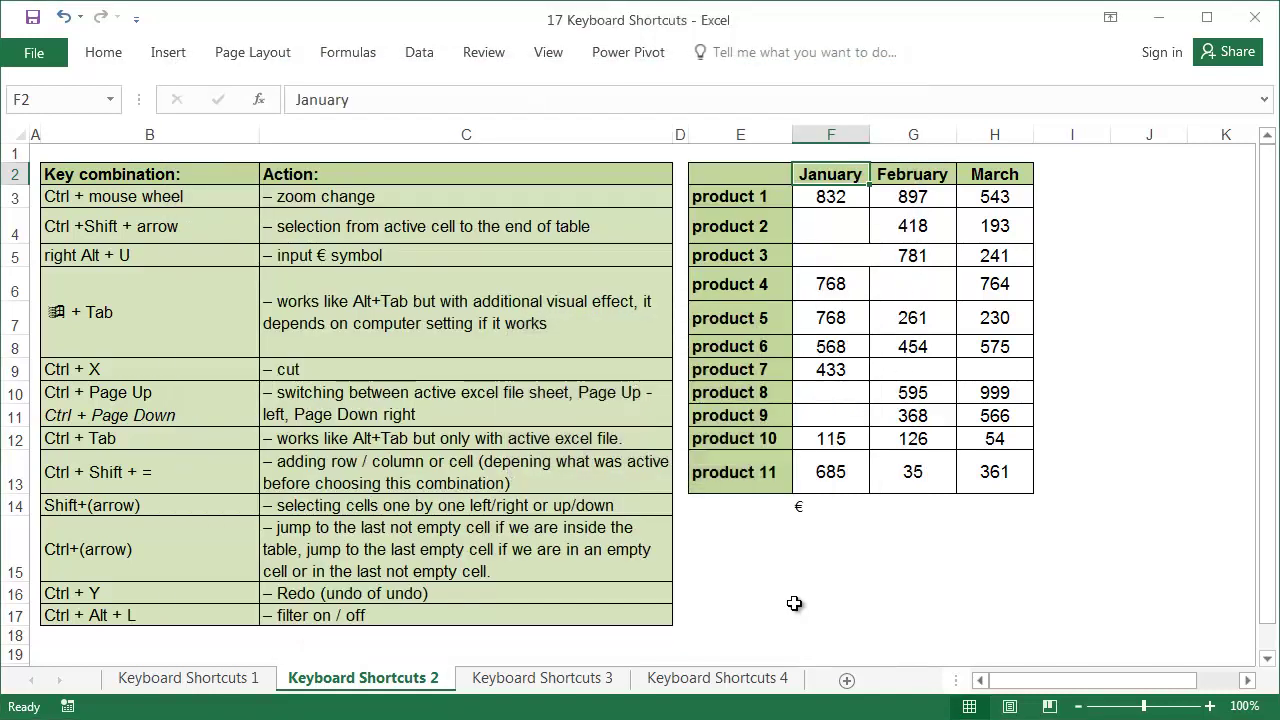